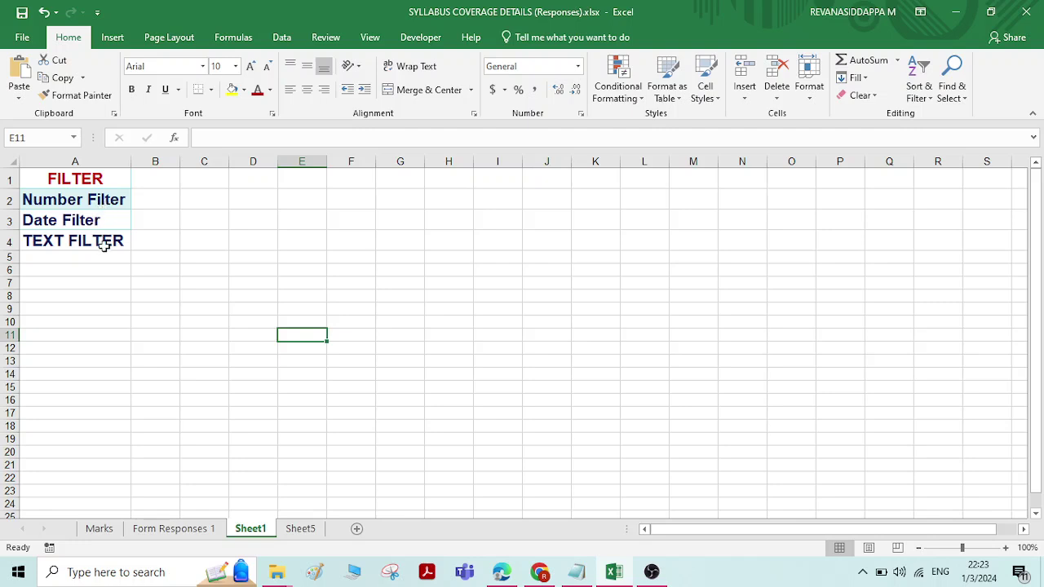
Step: Open the Marks sheet and turn on filtering for the marks table from a cell in the IA 1 column
{"action": "left_click", "coordinate": [103, 204]}
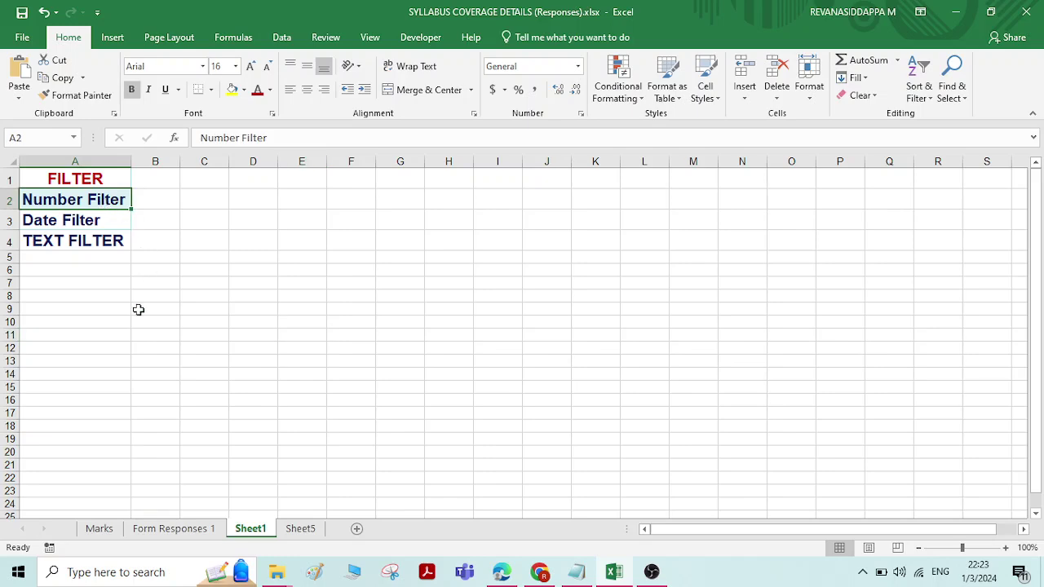
{"action": "left_click", "coordinate": [100, 528]}
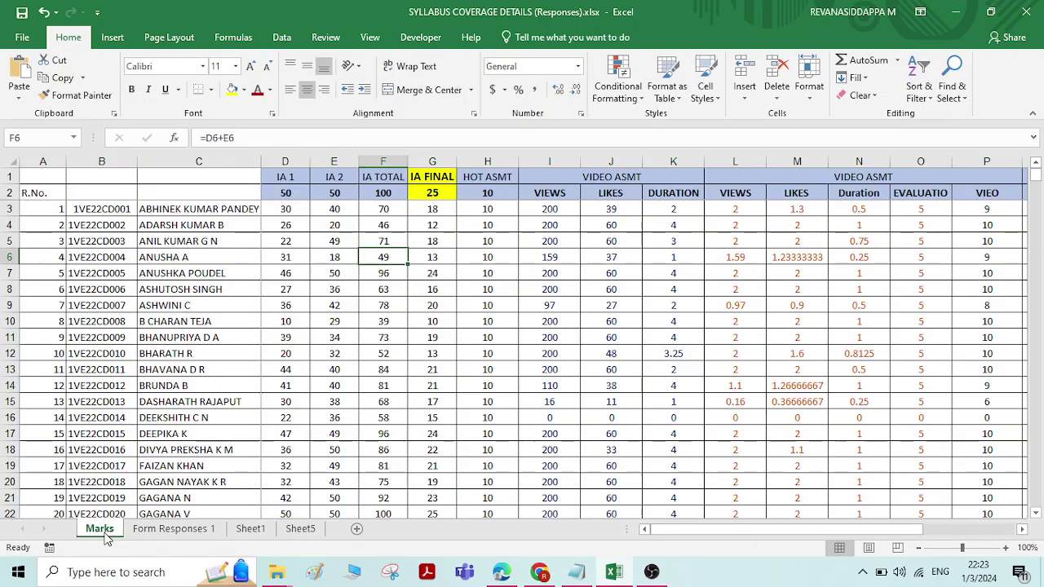
{"action": "left_click", "coordinate": [298, 210]}
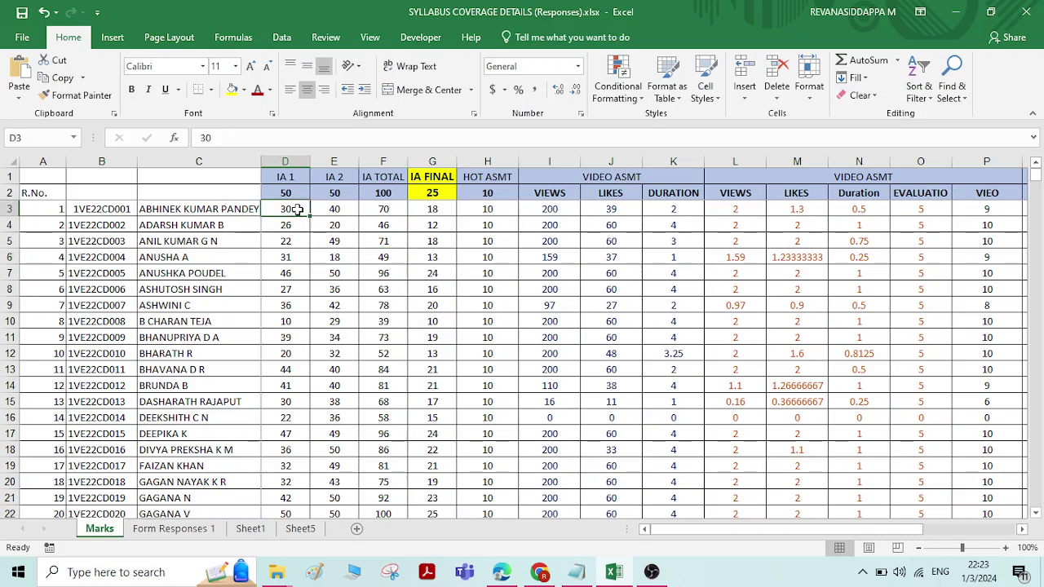
{"action": "left_click", "coordinate": [289, 272]}
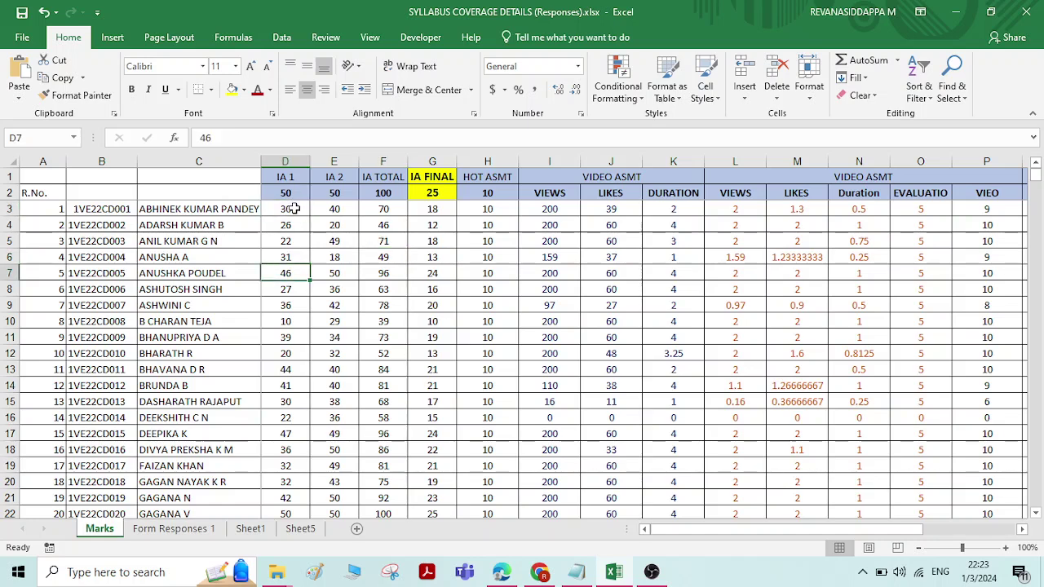
{"action": "left_click_drag", "start_coordinate": [292, 209], "coordinate": [294, 256]}
{"action": "left_click", "coordinate": [288, 290]}
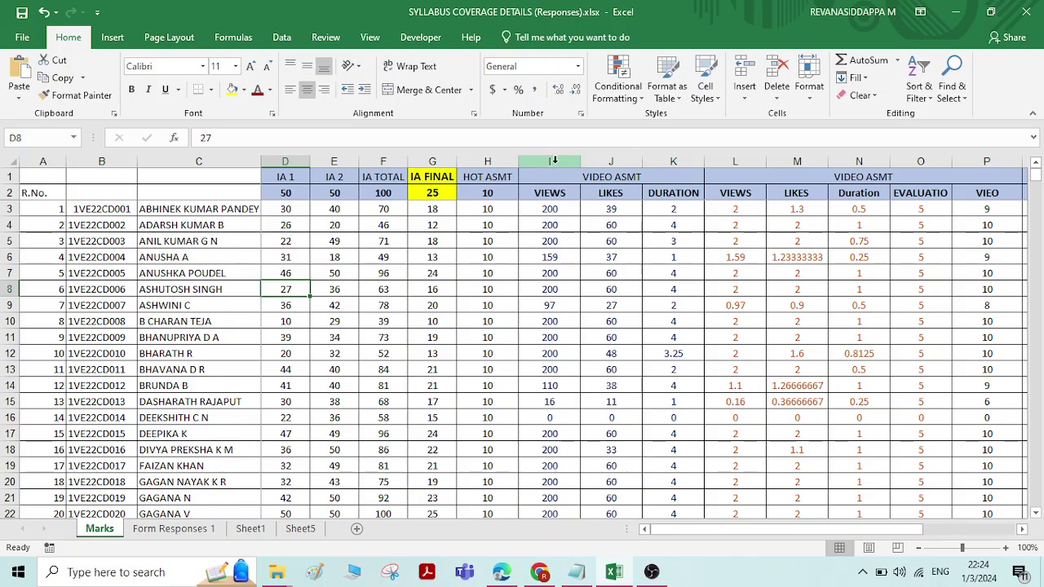
{"action": "left_click", "coordinate": [286, 228]}
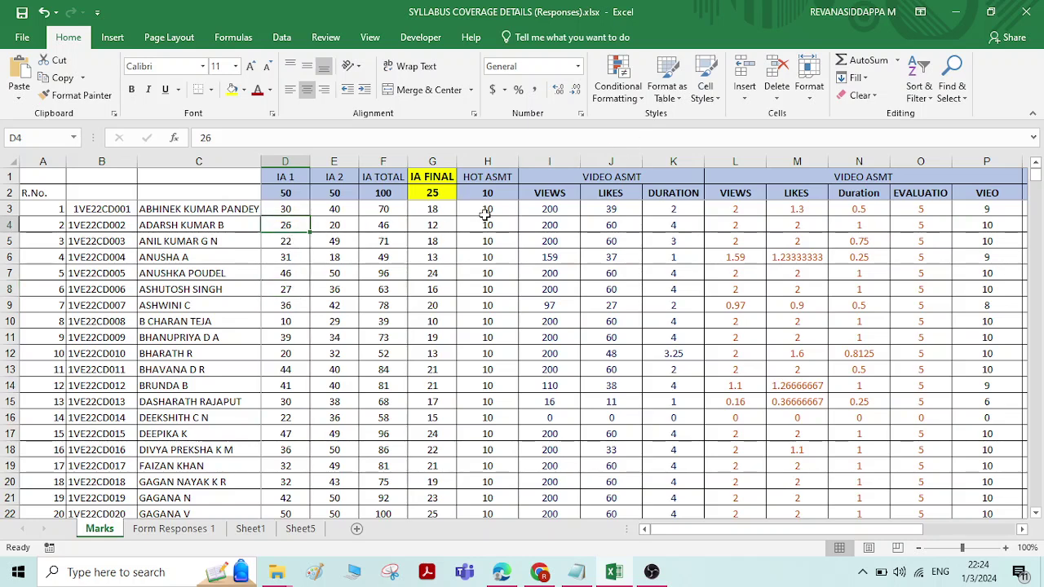
{"action": "left_click", "coordinate": [281, 291]}
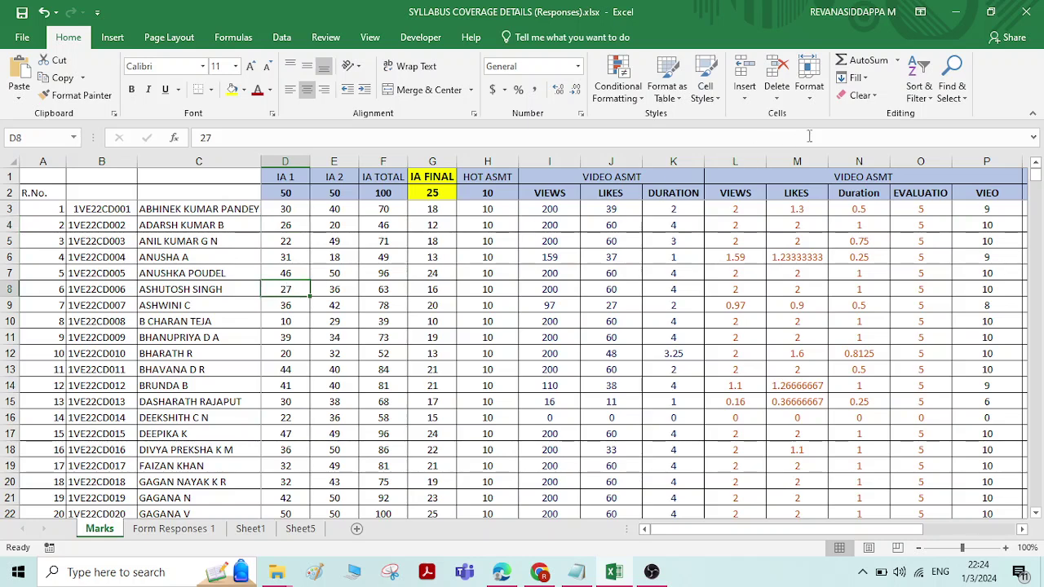
{"action": "left_click", "coordinate": [924, 97]}
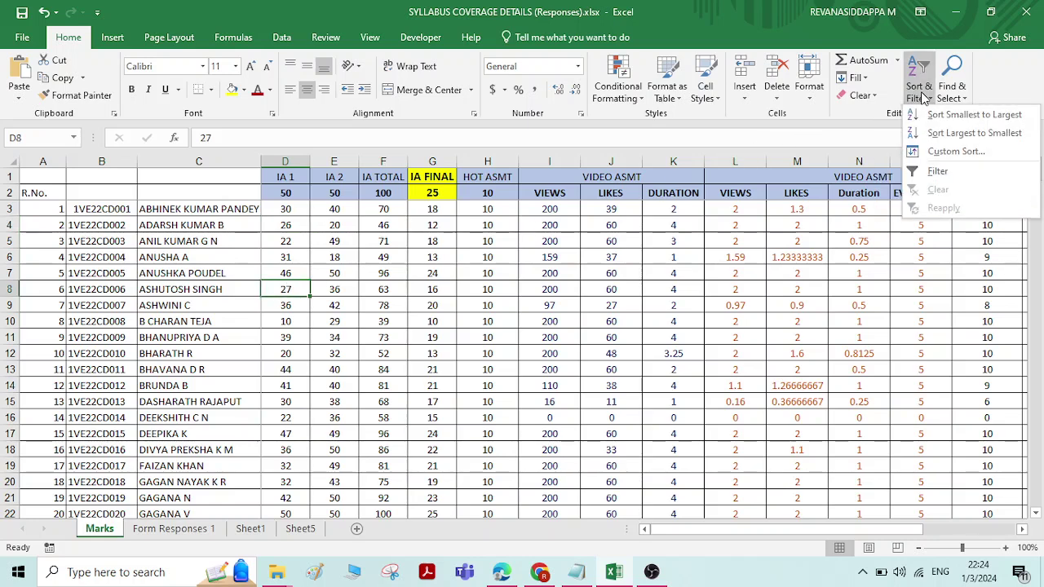
{"action": "left_click", "coordinate": [936, 173]}
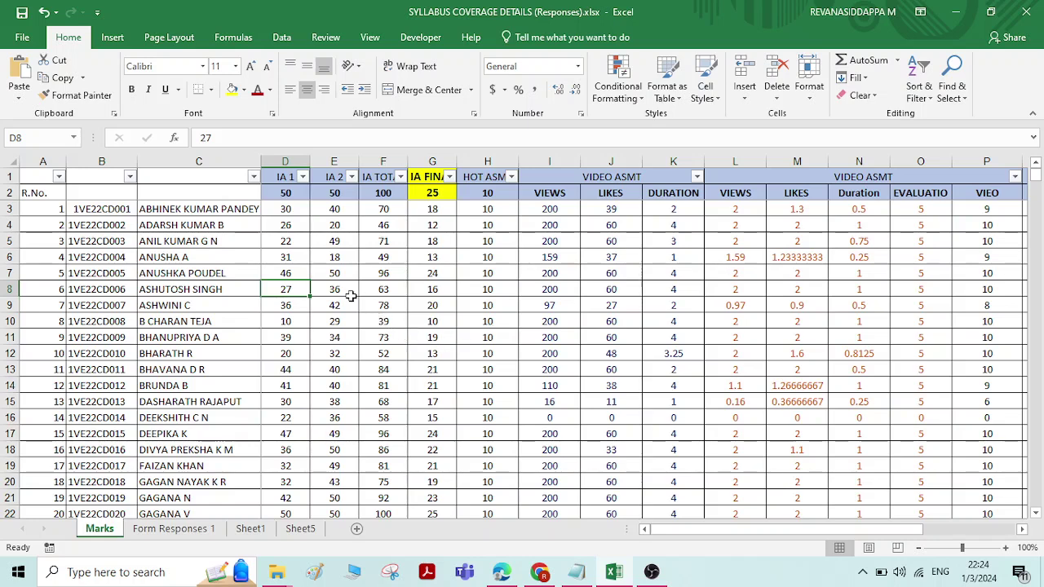
Step: Filter the IA 1 column by its value list, keeping only the mark 22 selected
{"action": "left_click", "coordinate": [302, 177]}
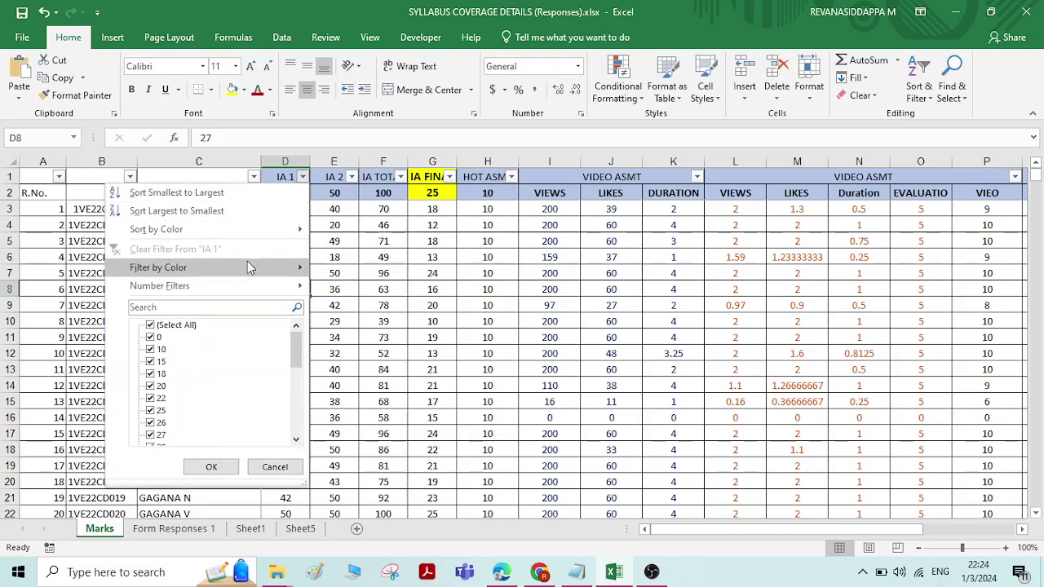
{"action": "mouse_move", "coordinate": [245, 272]}
{"action": "mouse_move", "coordinate": [245, 291]}
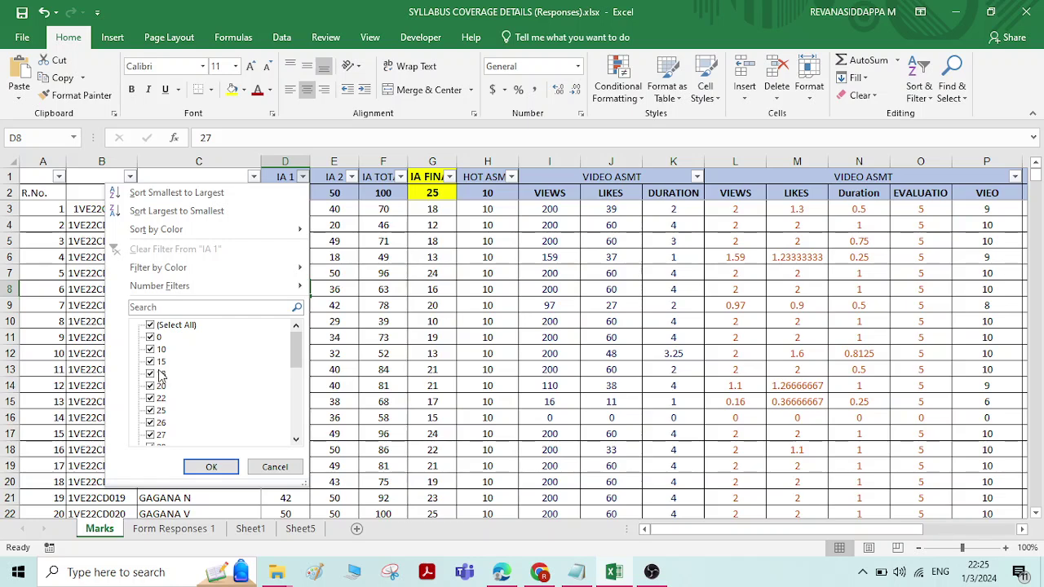
{"action": "scroll", "coordinate": [155, 384], "scroll_direction": "down", "scroll_amount": 1}
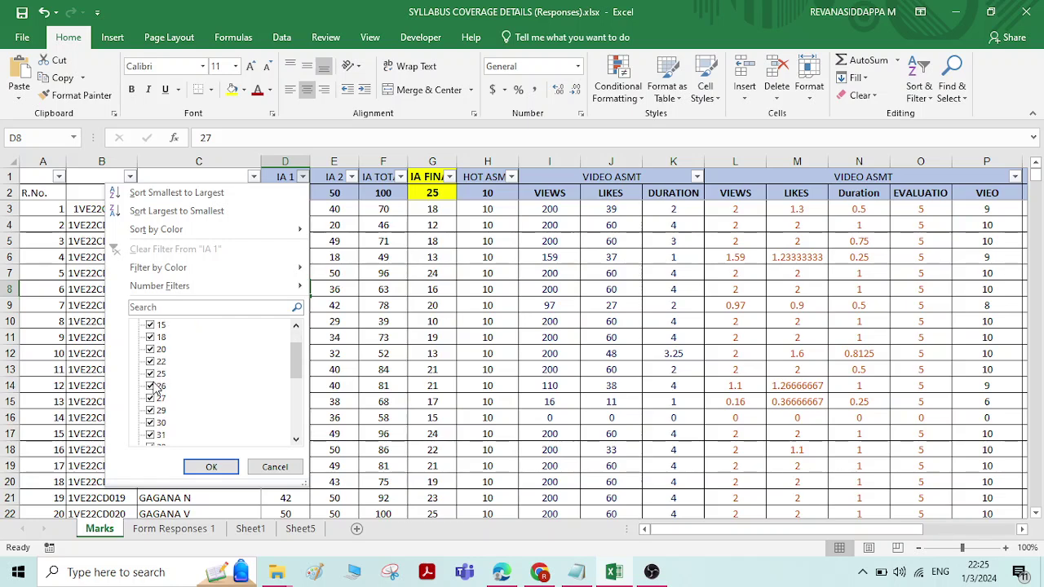
{"action": "scroll", "coordinate": [155, 387], "scroll_direction": "up", "scroll_amount": 1}
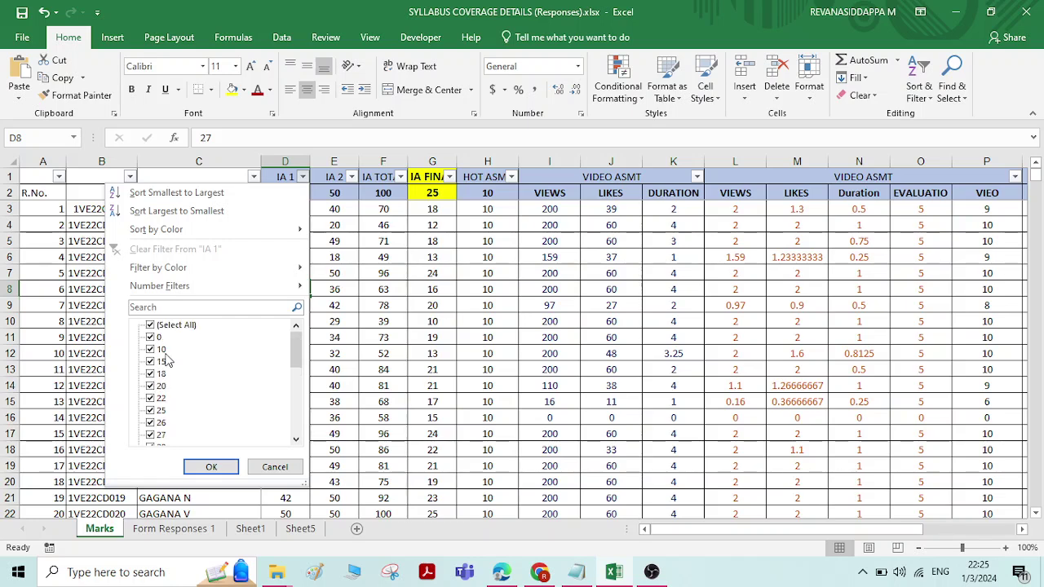
{"action": "left_click", "coordinate": [151, 326]}
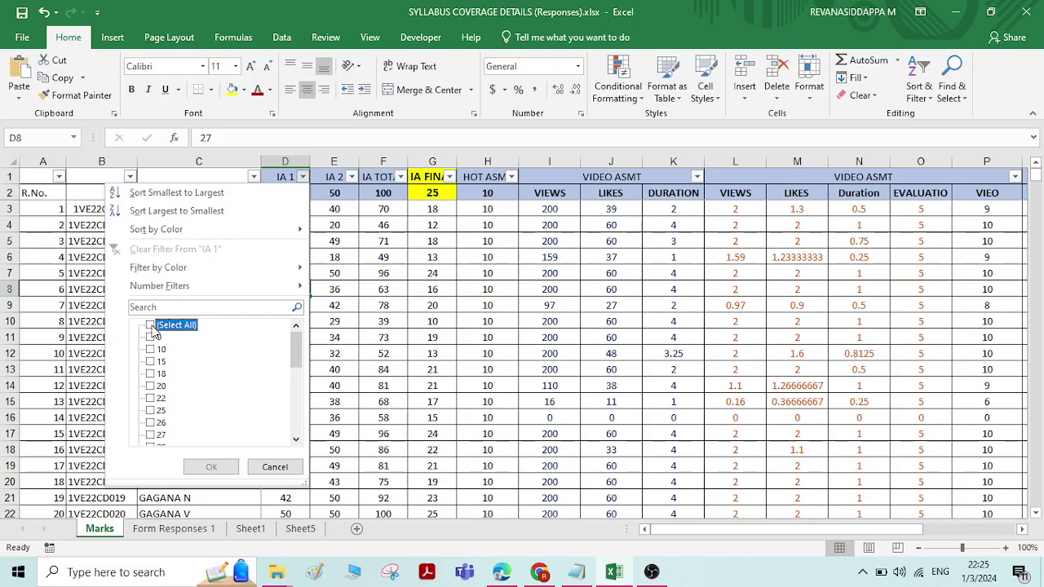
{"action": "left_click", "coordinate": [160, 403]}
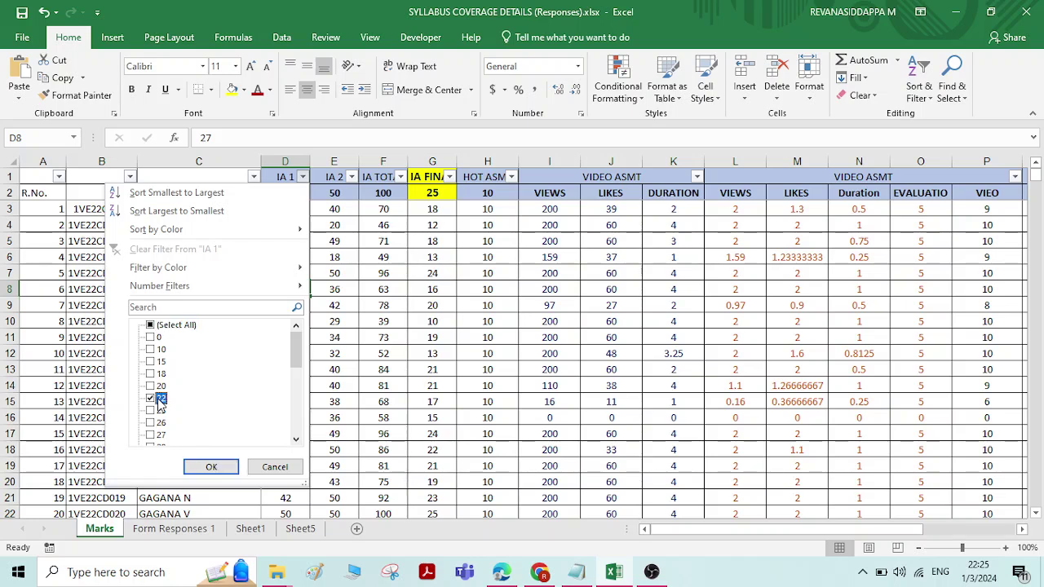
{"action": "left_click", "coordinate": [211, 466]}
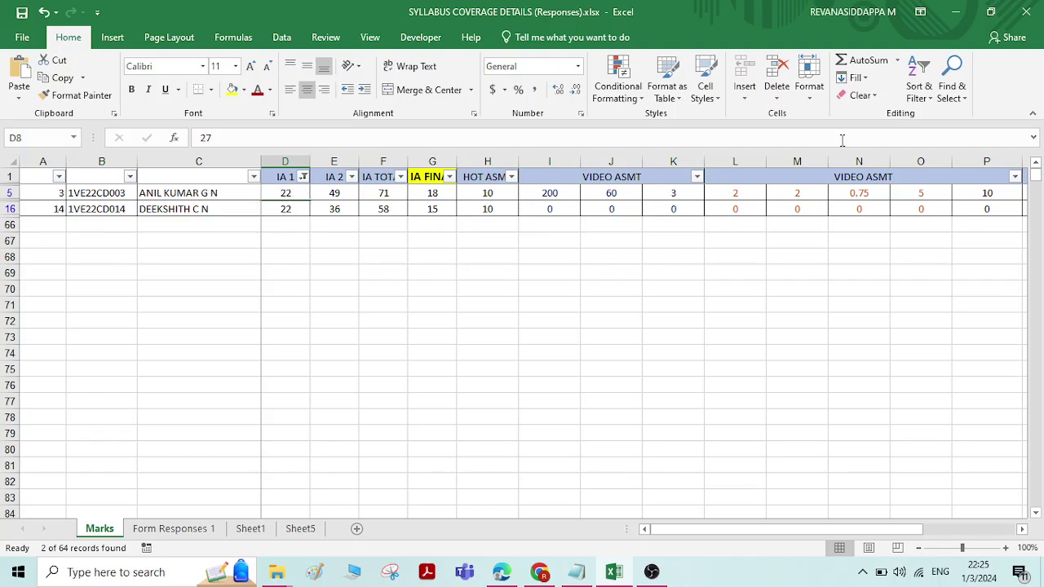
Step: Remove the IA 1 value-list filter by switching filtering off, and switch it back on for the marks table
{"action": "left_click", "coordinate": [919, 90]}
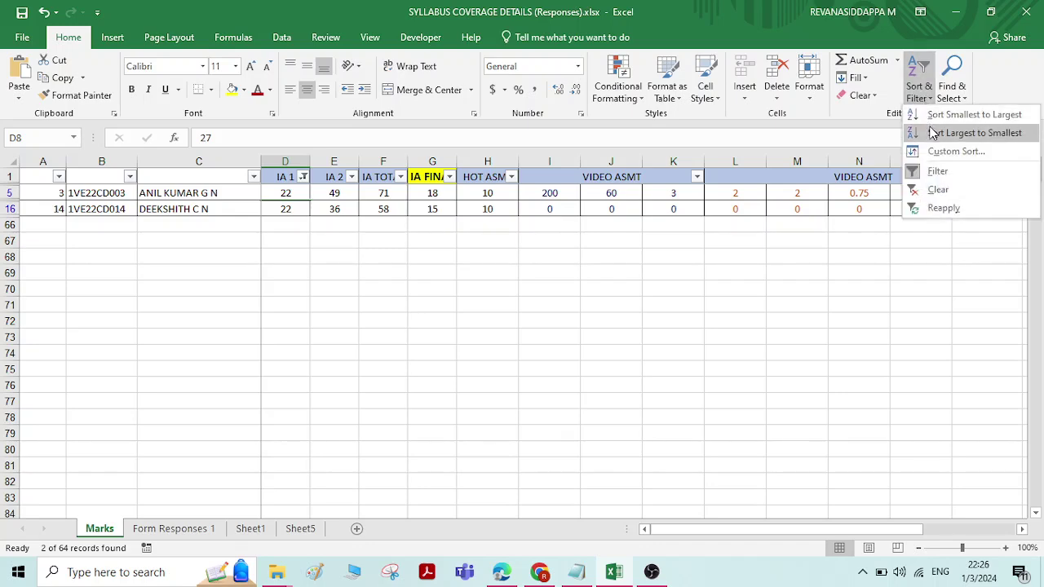
{"action": "left_click", "coordinate": [927, 178]}
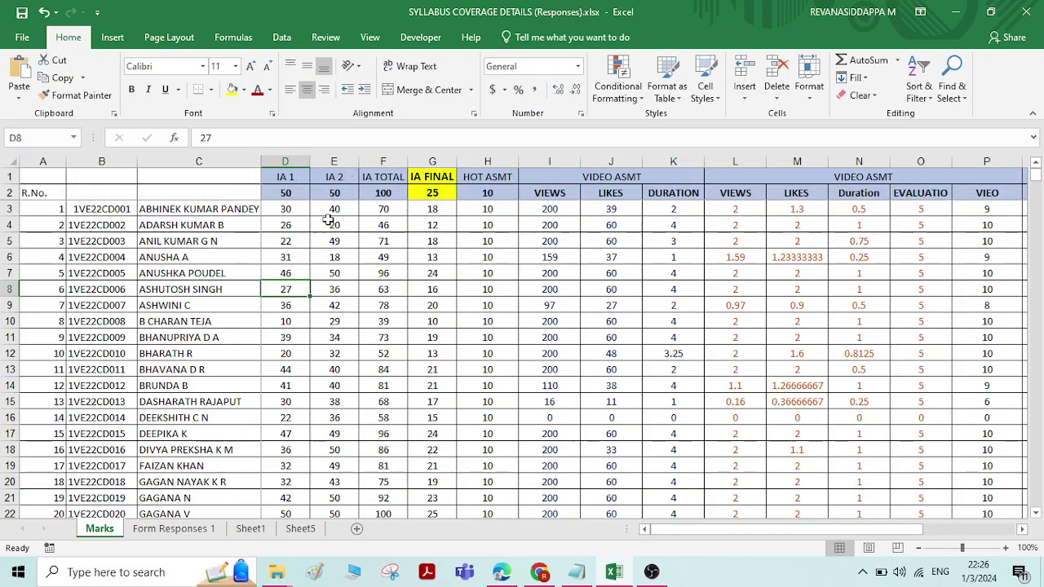
{"action": "left_click", "coordinate": [922, 97]}
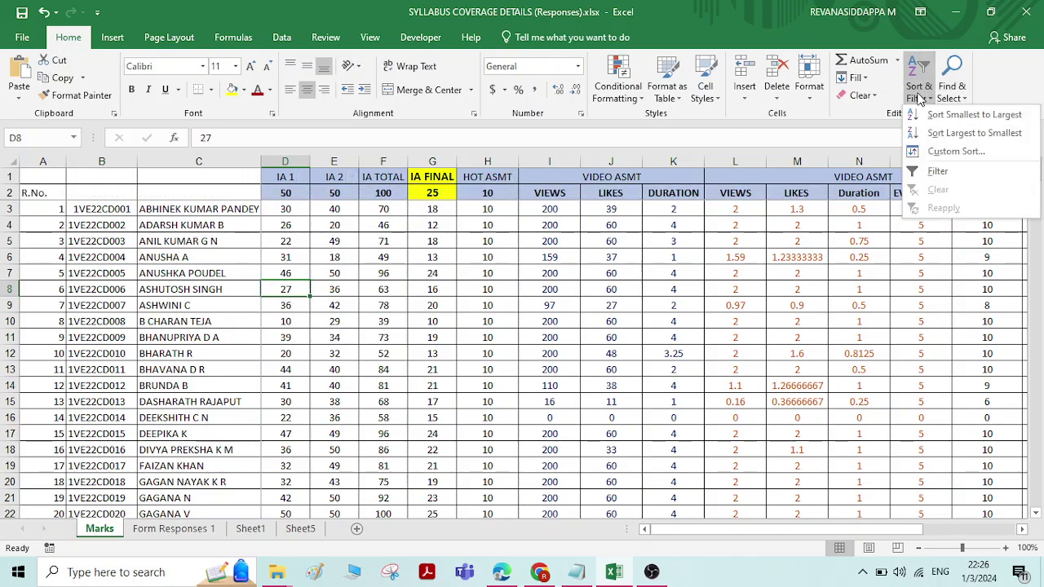
{"action": "left_click", "coordinate": [936, 171]}
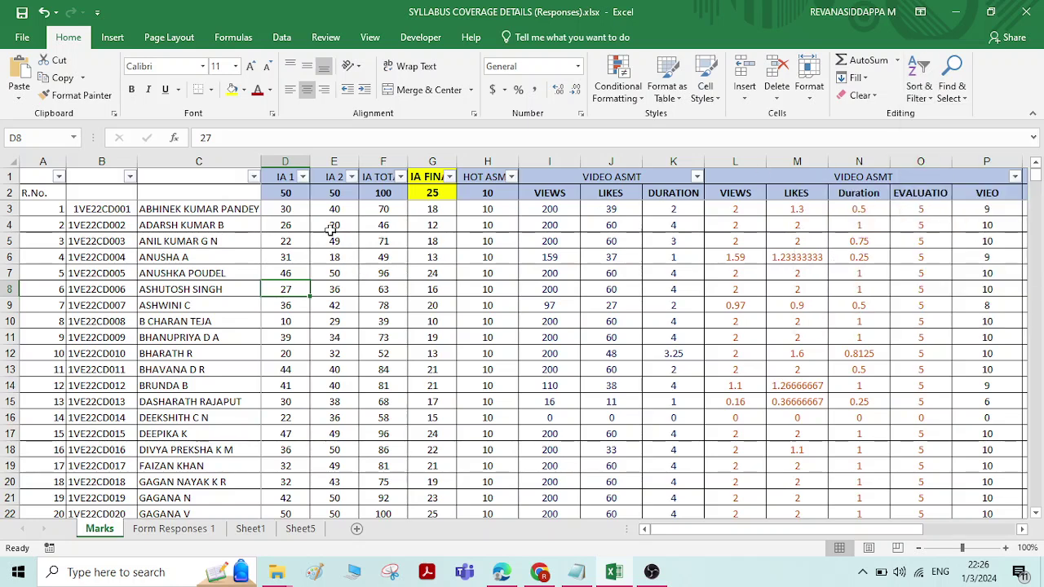
Step: Apply a number filter to the IA 1 column that shows only rows where the mark equals 22
{"action": "left_click", "coordinate": [303, 176]}
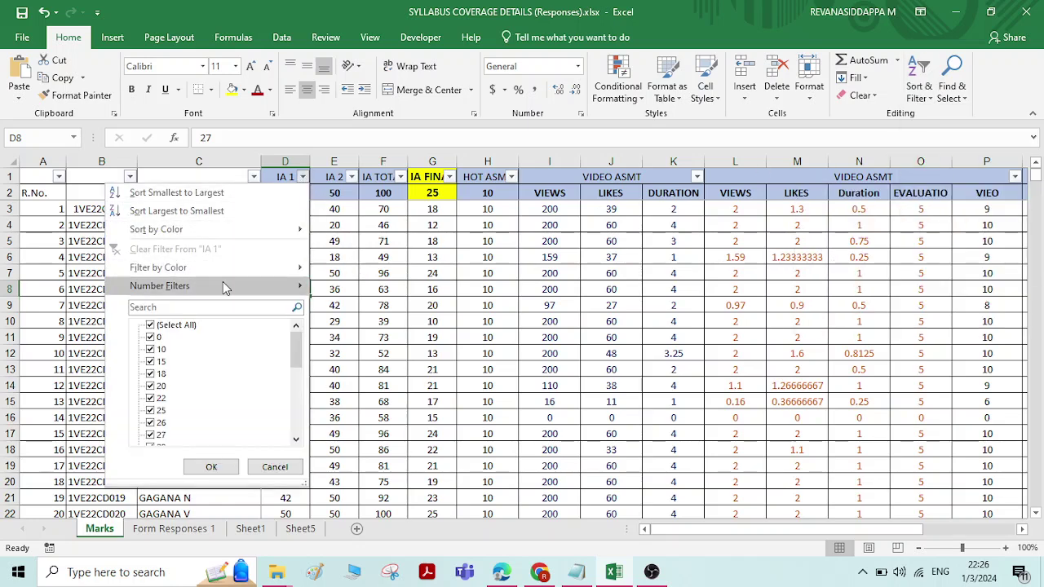
{"action": "mouse_move", "coordinate": [221, 281]}
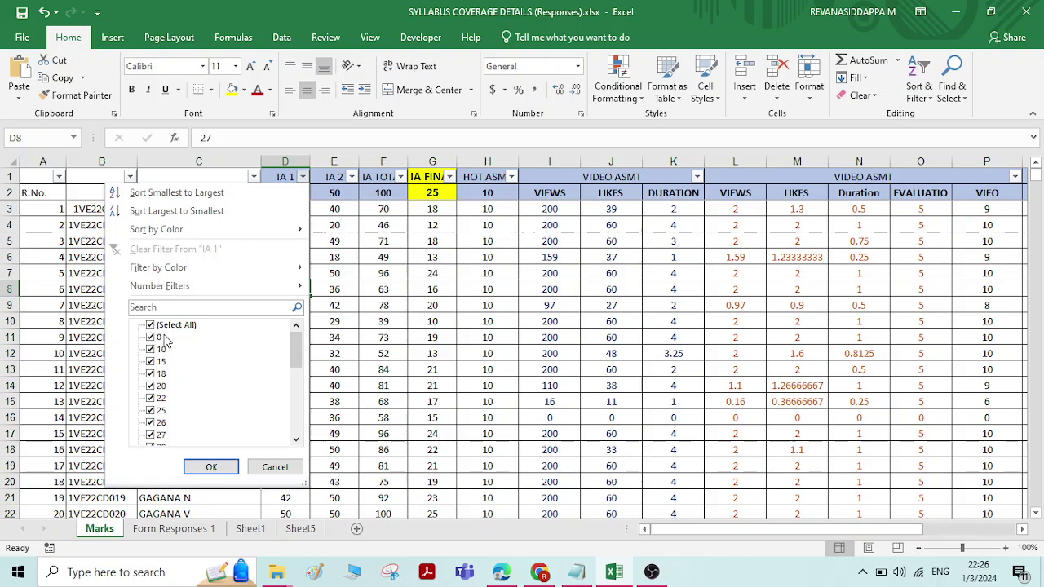
{"action": "mouse_move", "coordinate": [290, 286]}
{"action": "left_click", "coordinate": [351, 288]}
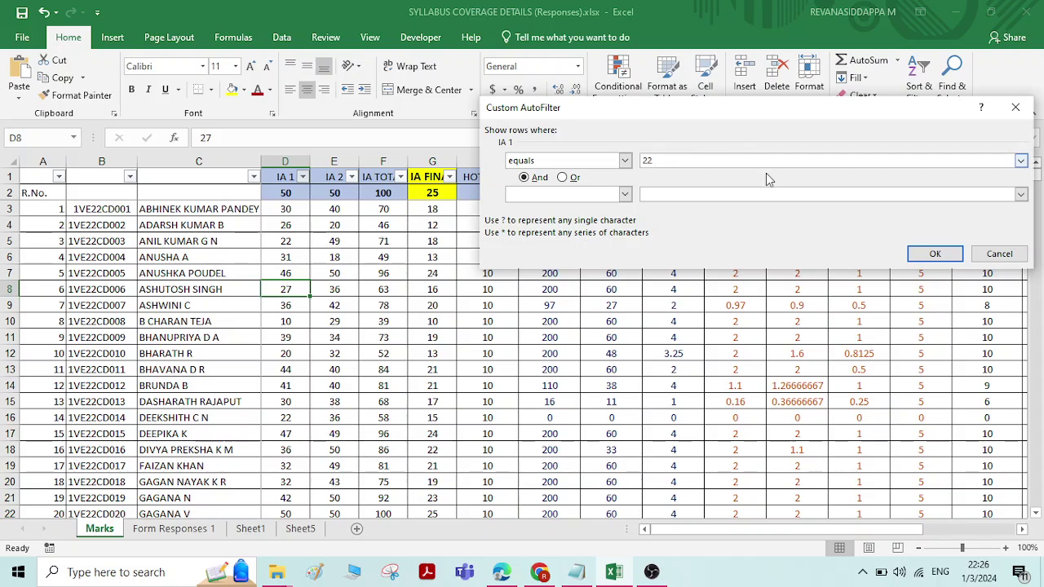
{"action": "left_click", "coordinate": [934, 253]}
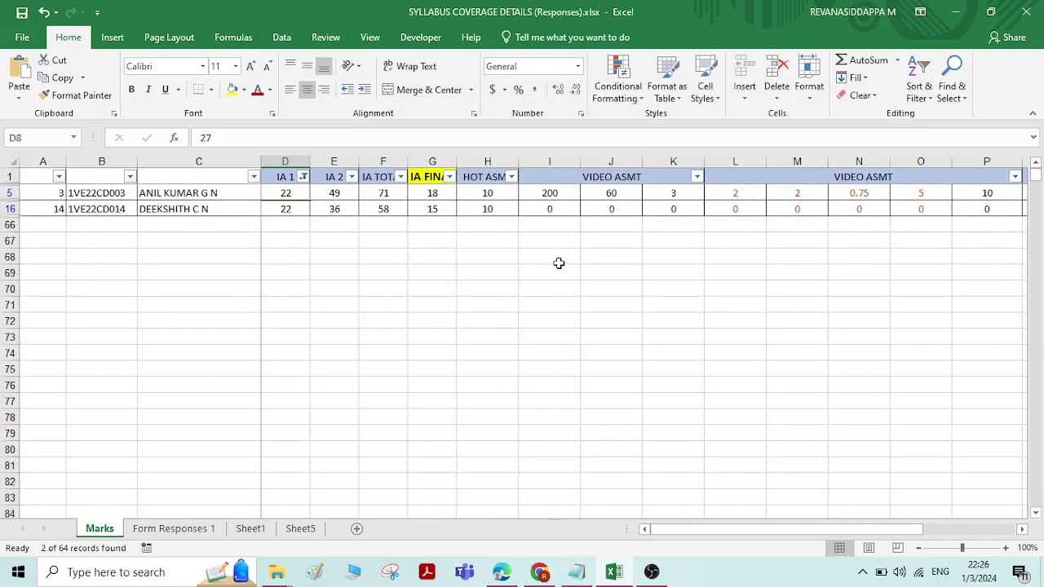
Step: Reset the IA 1 equals filter by turning filtering off and on again for the marks table
{"action": "left_click", "coordinate": [918, 88]}
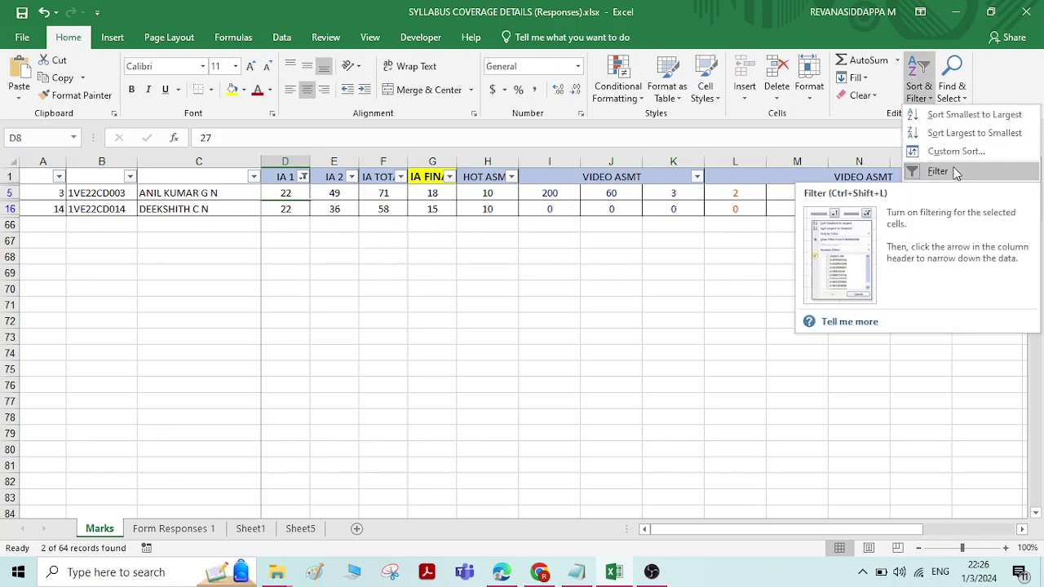
{"action": "left_click", "coordinate": [938, 171]}
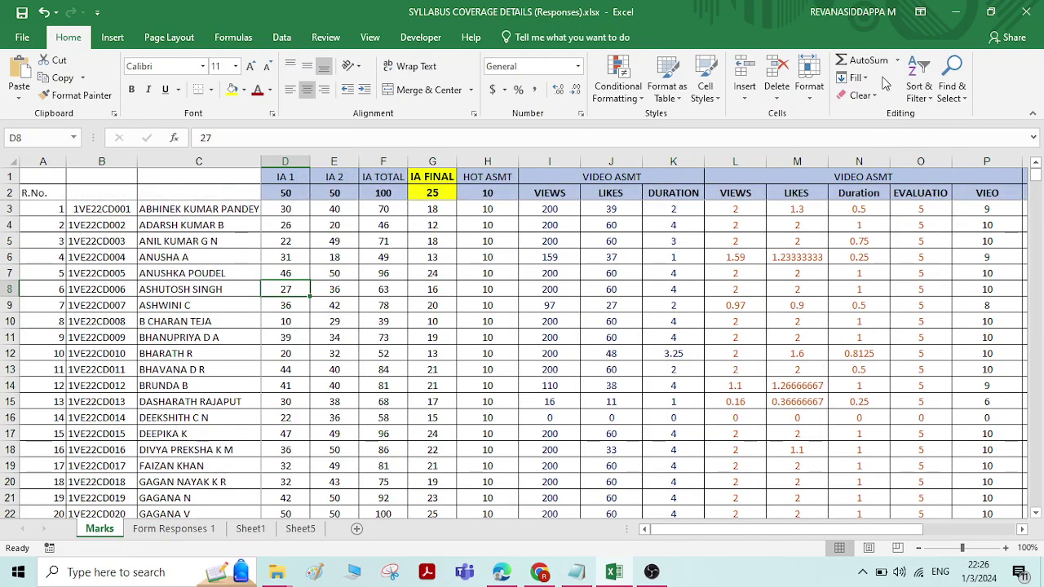
{"action": "left_click", "coordinate": [929, 100]}
{"action": "left_click", "coordinate": [930, 171]}
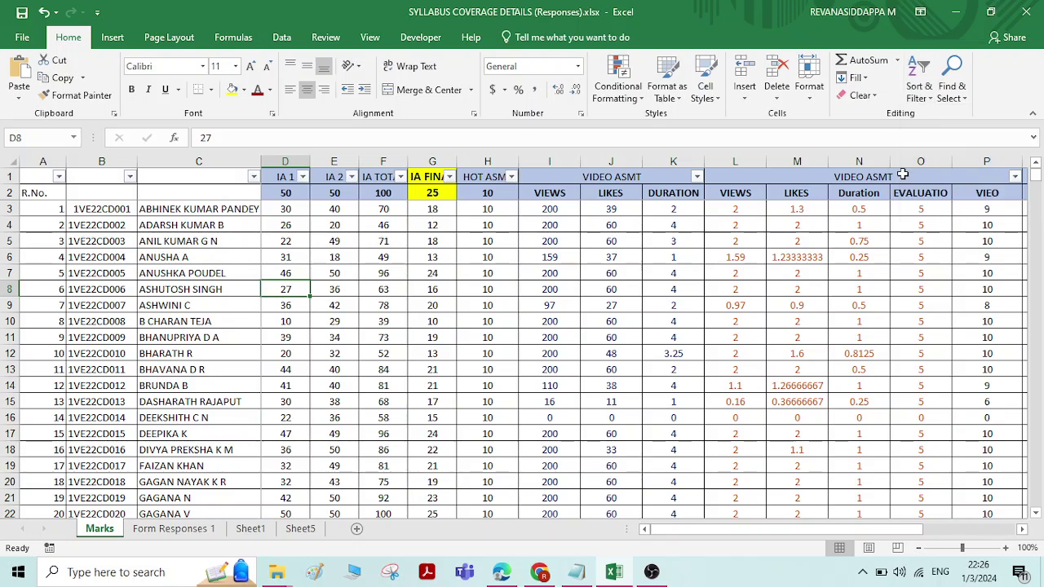
Step: Apply a number filter to the IA 1 column for marks greater than 25 and review the filtered rows
{"action": "left_click", "coordinate": [303, 177]}
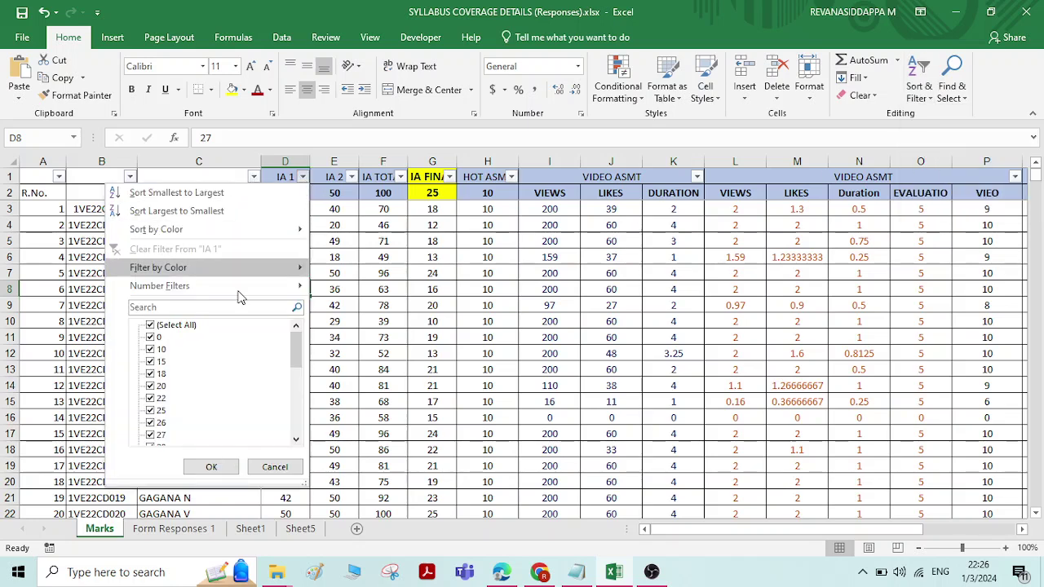
{"action": "mouse_move", "coordinate": [230, 290]}
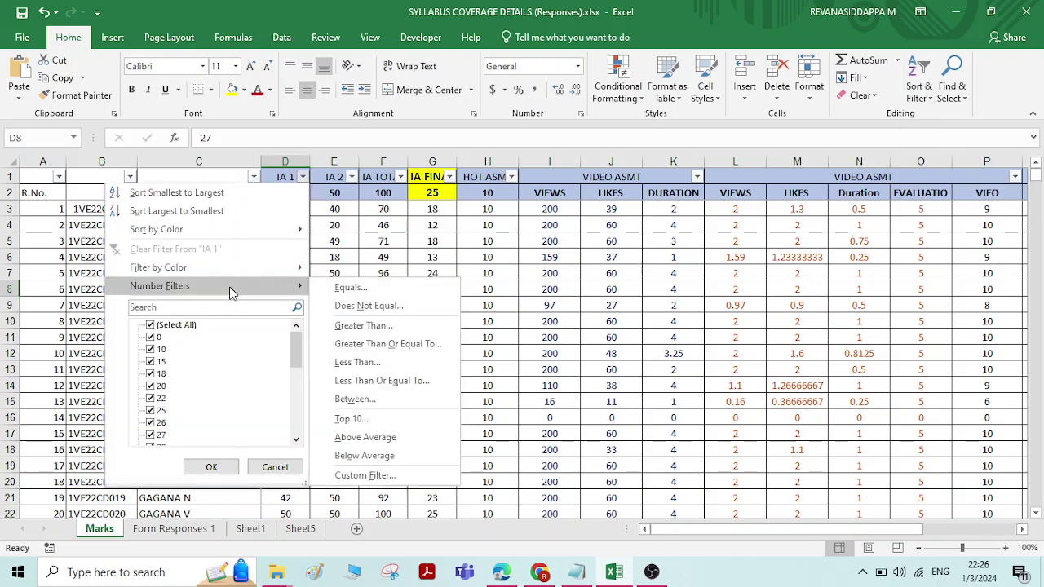
{"action": "left_click", "coordinate": [364, 326]}
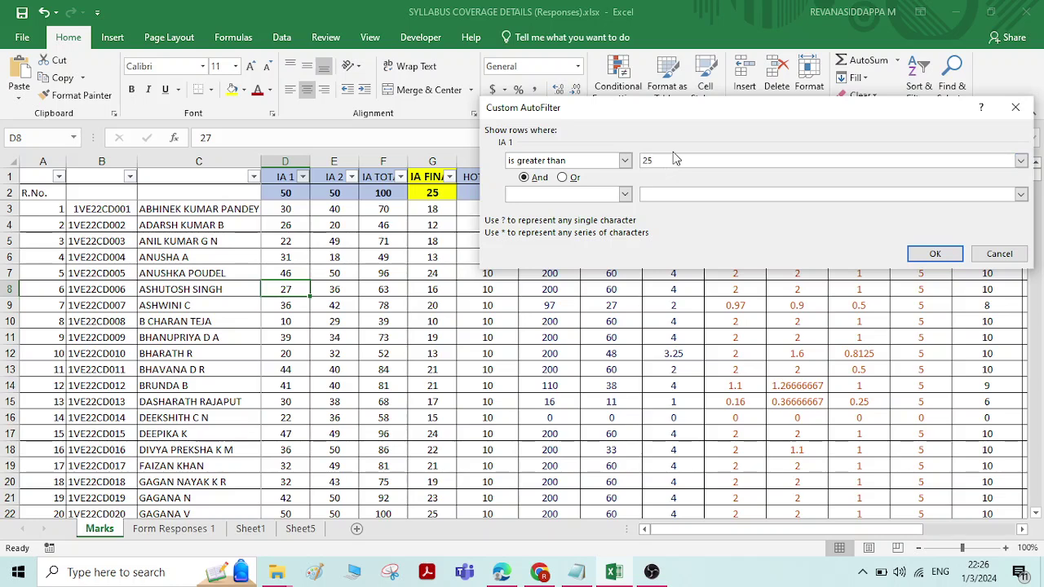
{"action": "left_click", "coordinate": [926, 253]}
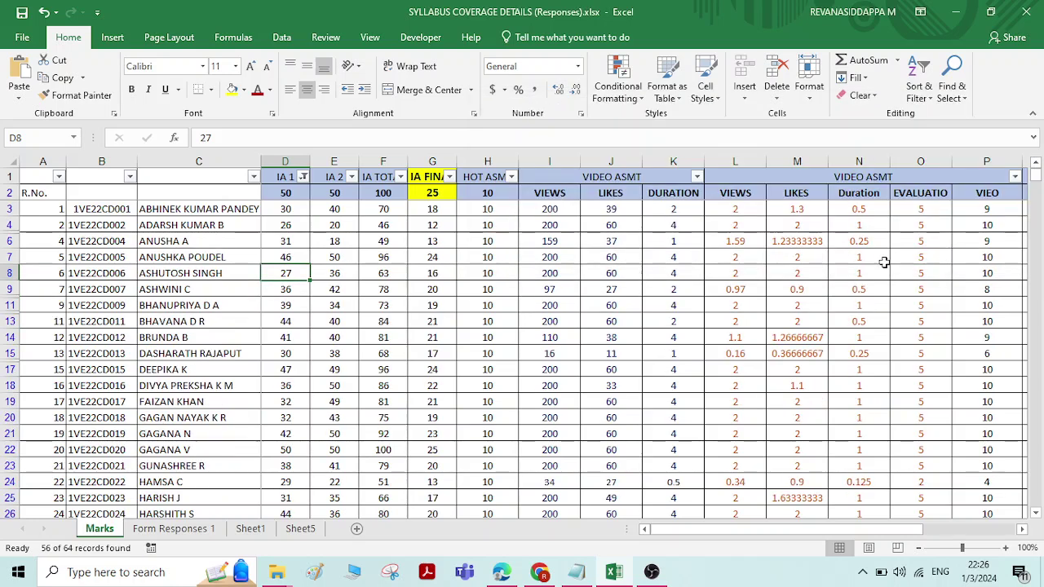
{"action": "scroll", "coordinate": [287, 261], "scroll_direction": "down", "scroll_amount": 9}
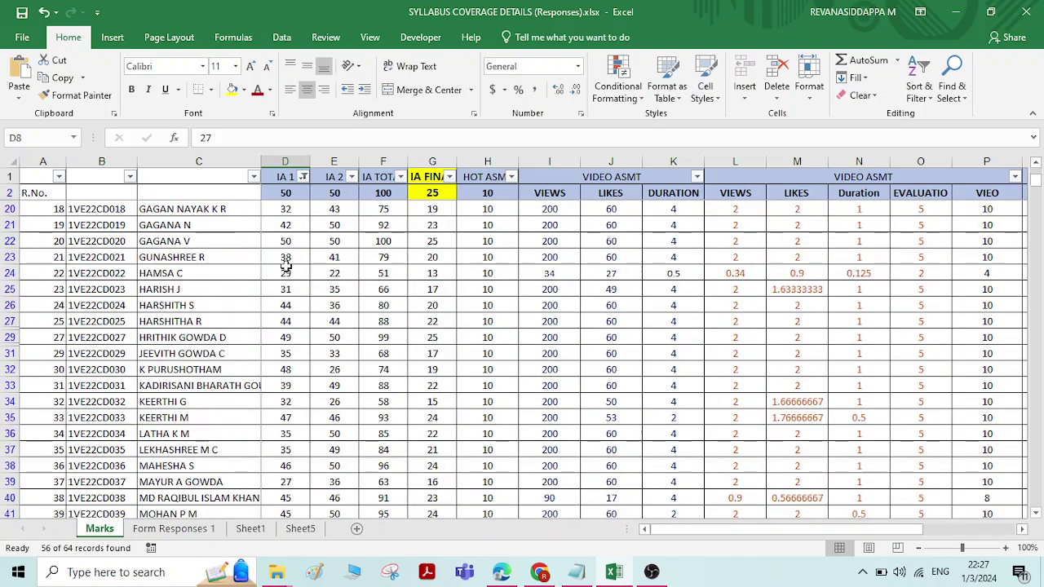
{"action": "scroll", "coordinate": [287, 265], "scroll_direction": "down", "scroll_amount": 2}
{"action": "scroll", "coordinate": [287, 265], "scroll_direction": "up", "scroll_amount": 9}
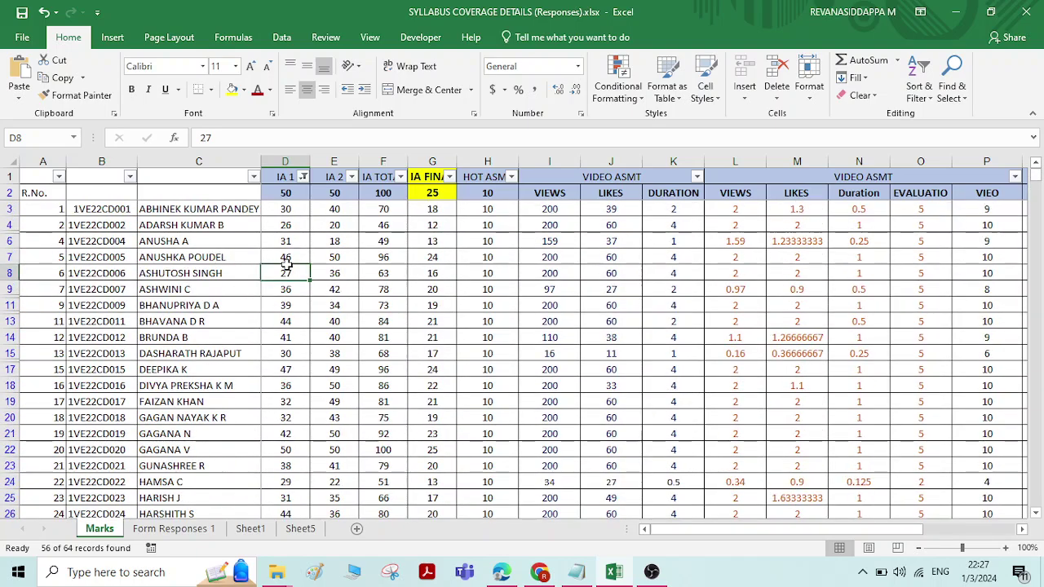
{"action": "scroll", "coordinate": [290, 261], "scroll_direction": "down", "scroll_amount": 12}
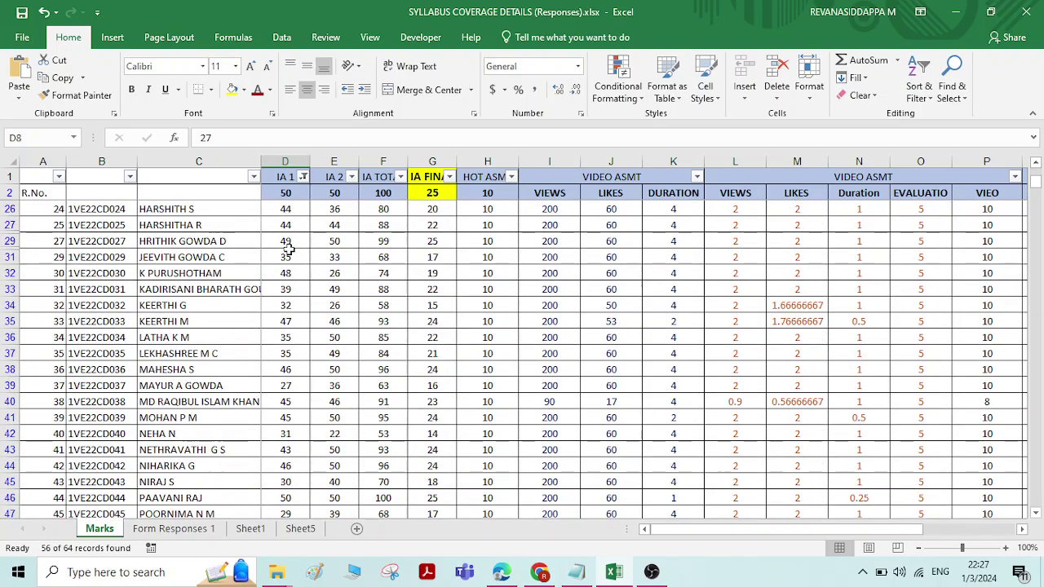
{"action": "scroll", "coordinate": [289, 257], "scroll_direction": "down", "scroll_amount": 5}
{"action": "scroll", "coordinate": [290, 256], "scroll_direction": "up", "scroll_amount": 15}
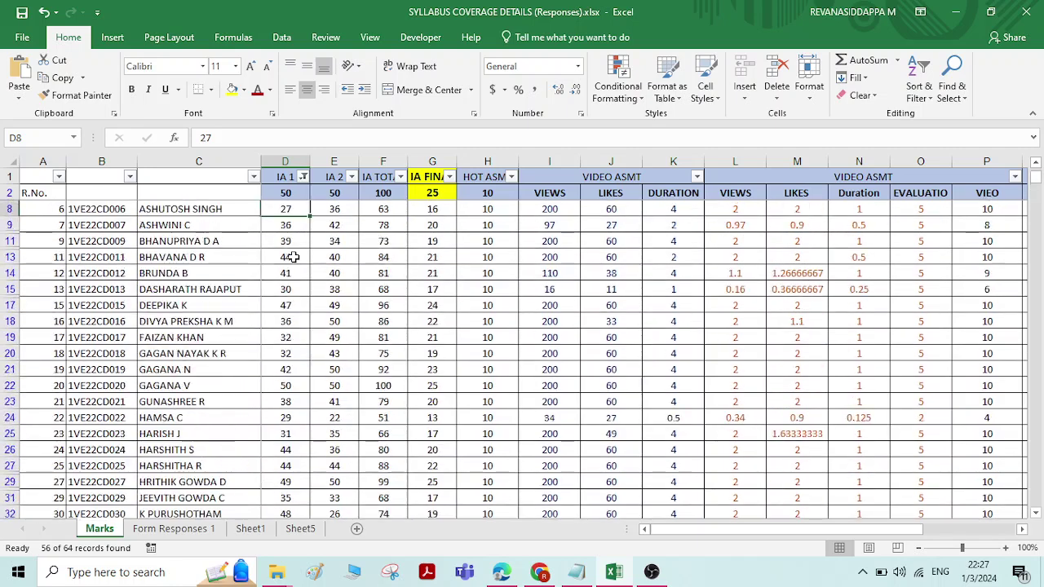
Step: Change the IA 1 number filter to show only rows with marks less than 30
{"action": "left_click", "coordinate": [302, 176]}
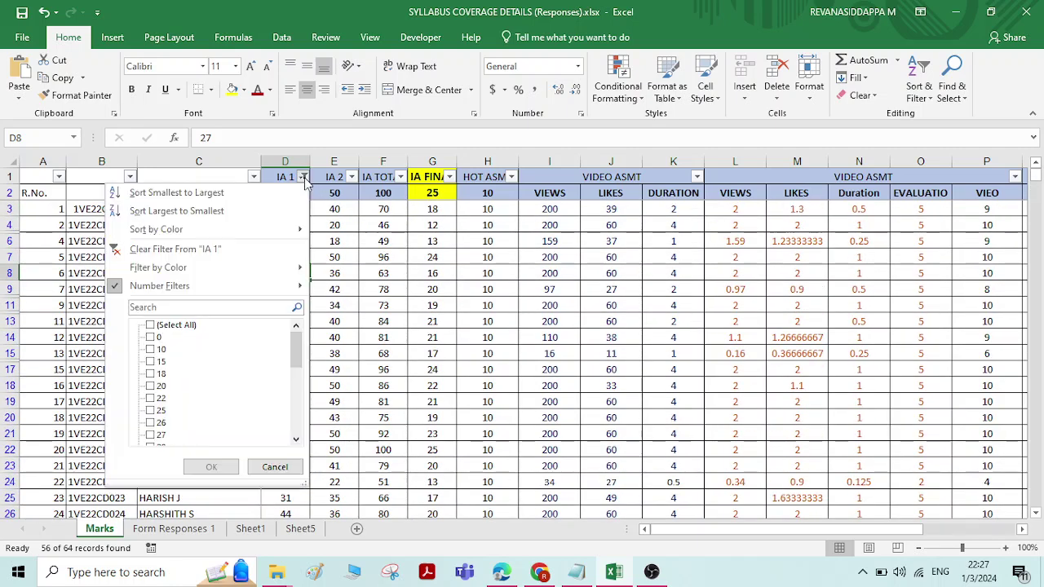
{"action": "mouse_move", "coordinate": [282, 285]}
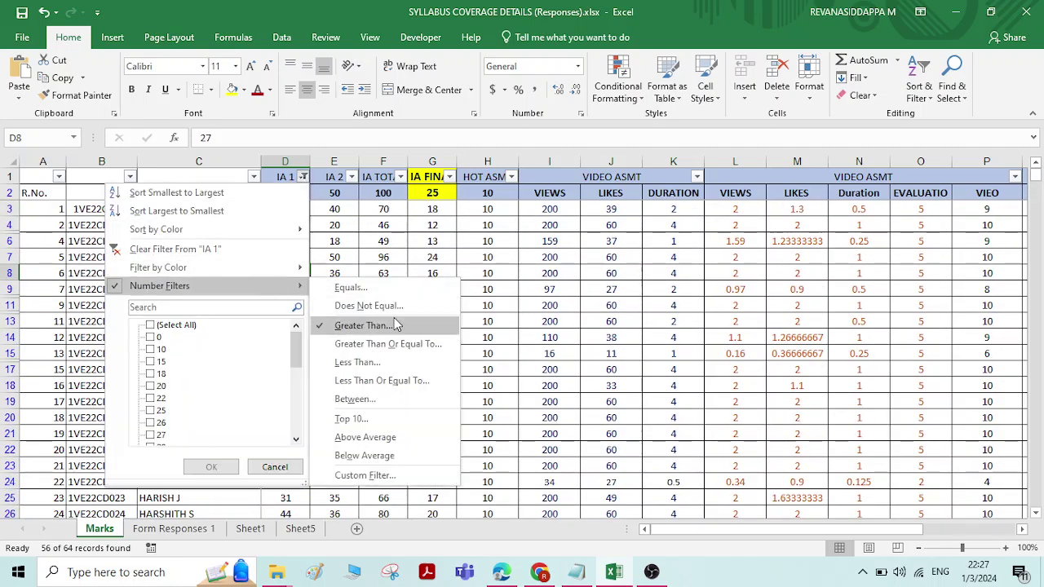
{"action": "left_click", "coordinate": [387, 366]}
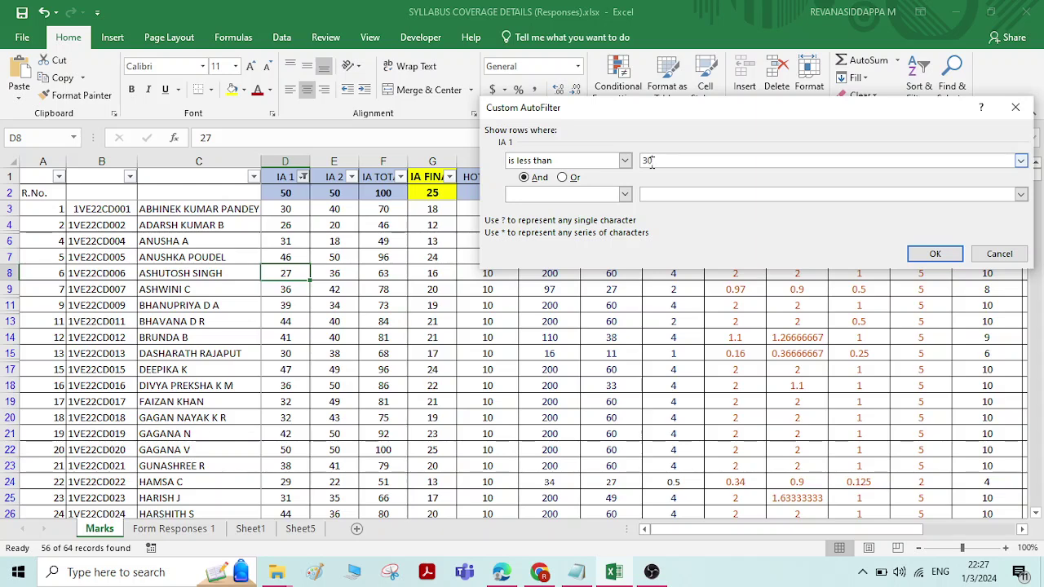
{"action": "type", "text": "30"}
{"action": "left_click", "coordinate": [934, 254]}
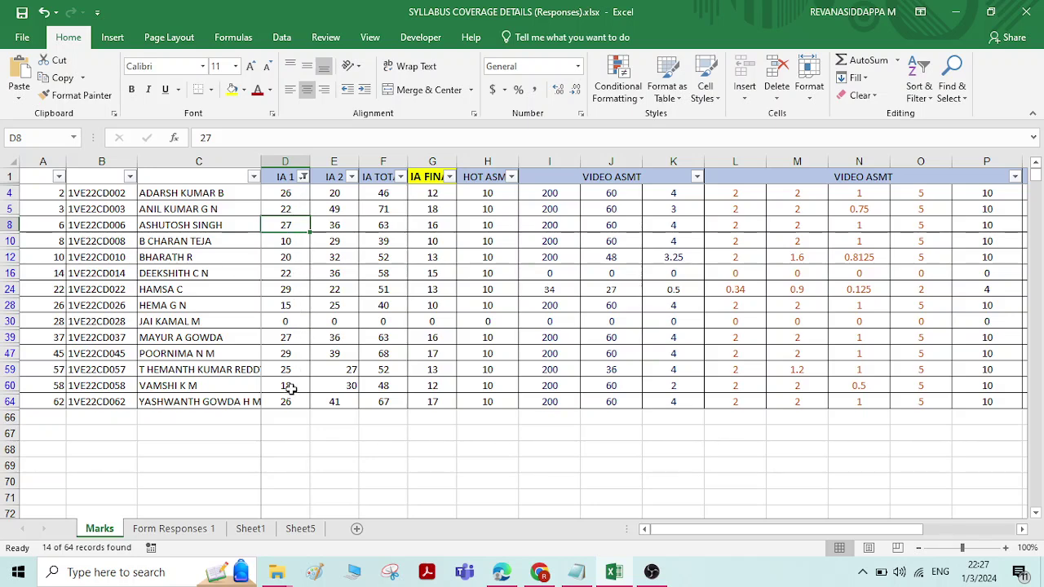
Step: Replace the IA 1 filter with a Between number filter that has a lower limit of 45, and check the filtered marks
{"action": "left_click", "coordinate": [303, 176]}
{"action": "mouse_move", "coordinate": [282, 287]}
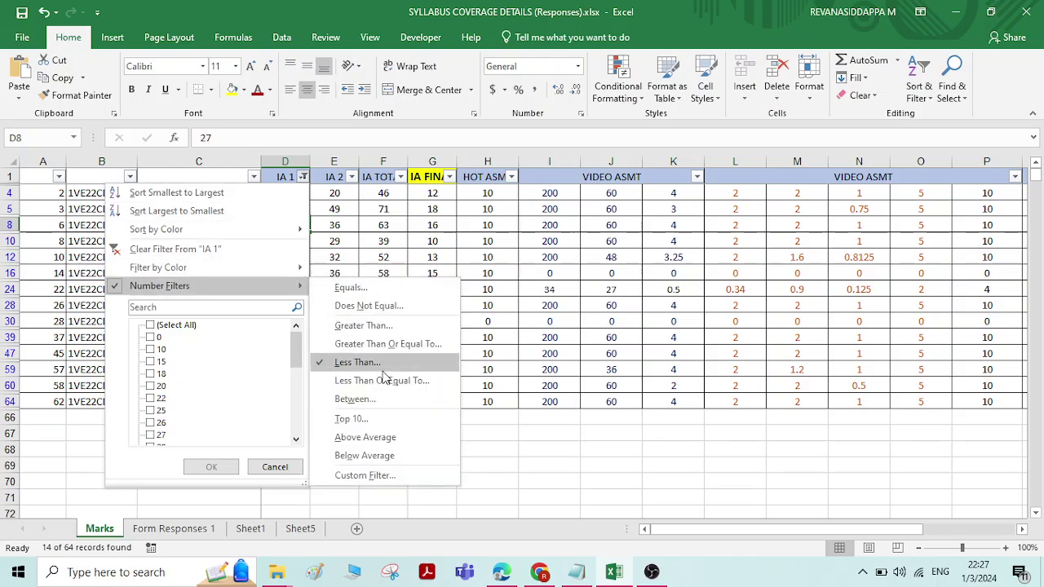
{"action": "left_click", "coordinate": [379, 397]}
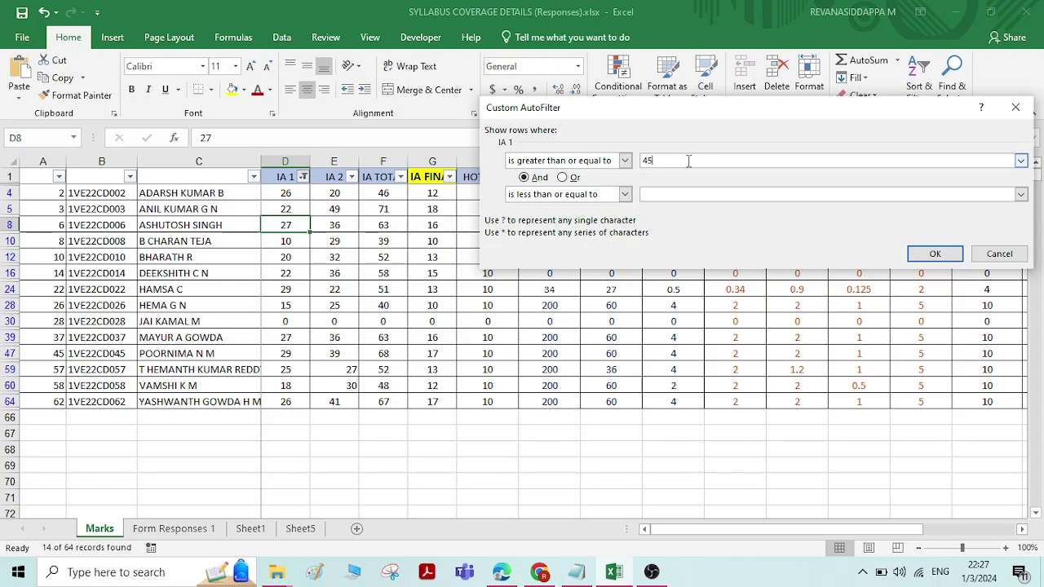
{"action": "left_click", "coordinate": [695, 194]}
{"action": "left_click", "coordinate": [950, 255]}
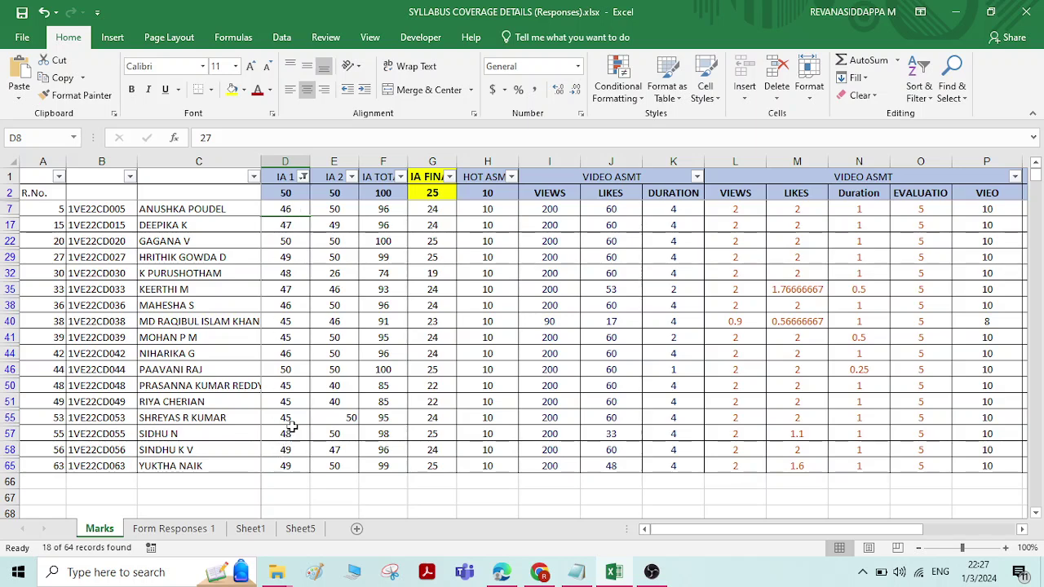
{"action": "left_click", "coordinate": [289, 223]}
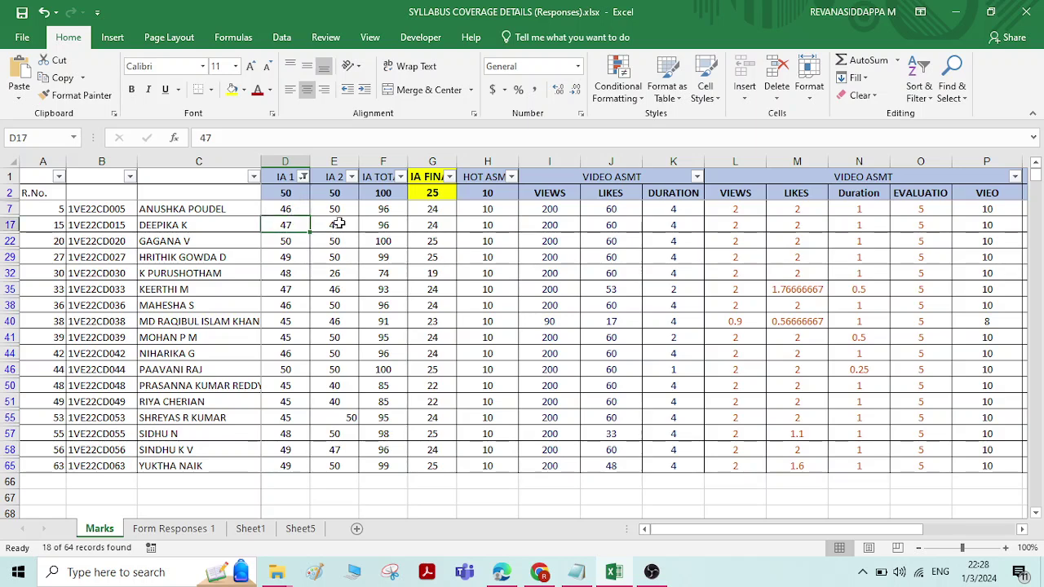
{"action": "left_click", "coordinate": [303, 176]}
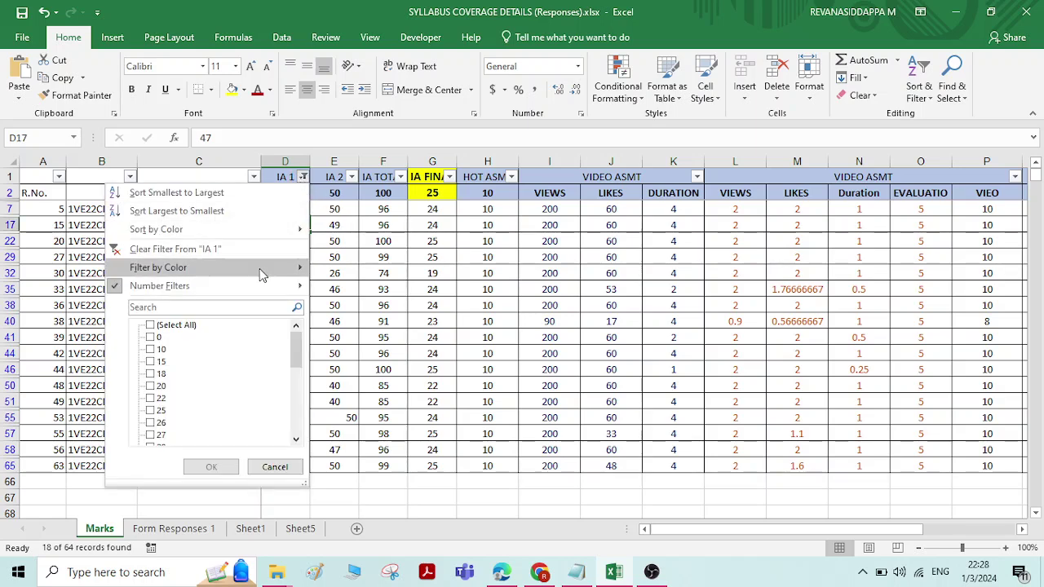
{"action": "mouse_move", "coordinate": [265, 285]}
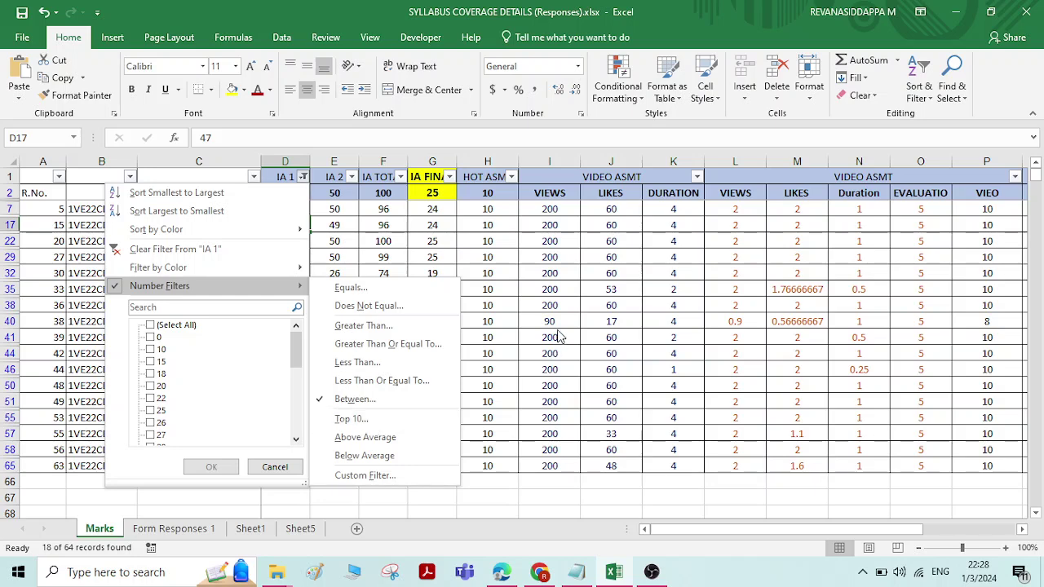
{"action": "key", "text": "Escape"}
Step: Remove the IA 1 between filter by switching filtering off, and switch it back on for the marks table
{"action": "left_click", "coordinate": [946, 94]}
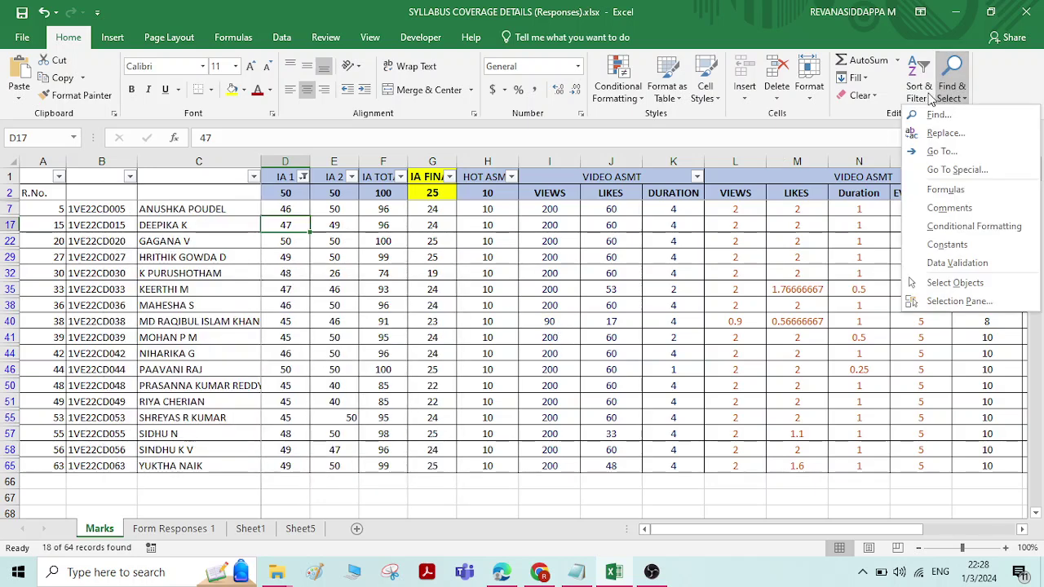
{"action": "left_click", "coordinate": [924, 97]}
{"action": "left_click", "coordinate": [923, 172]}
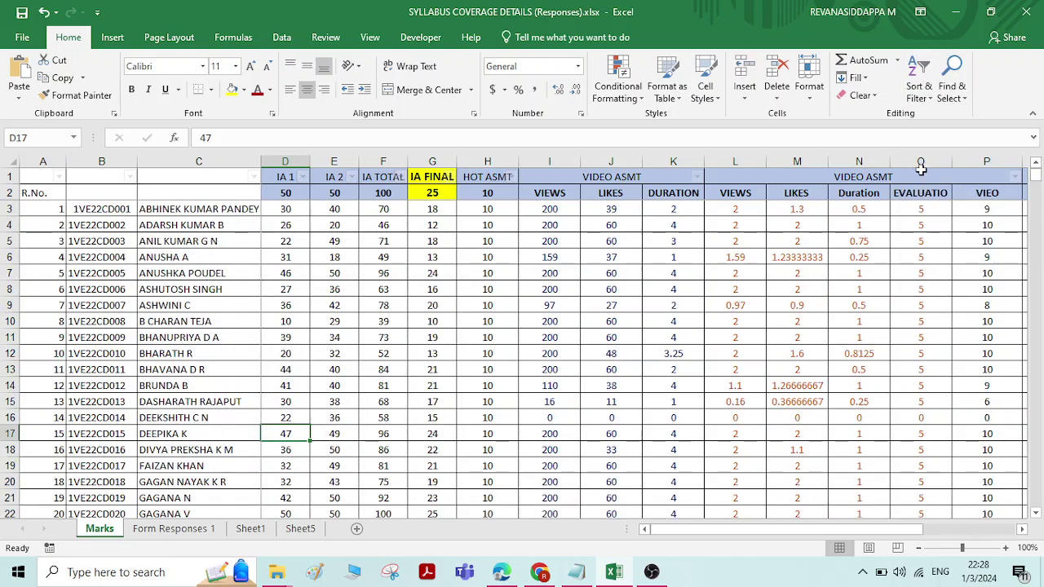
{"action": "left_click", "coordinate": [927, 98]}
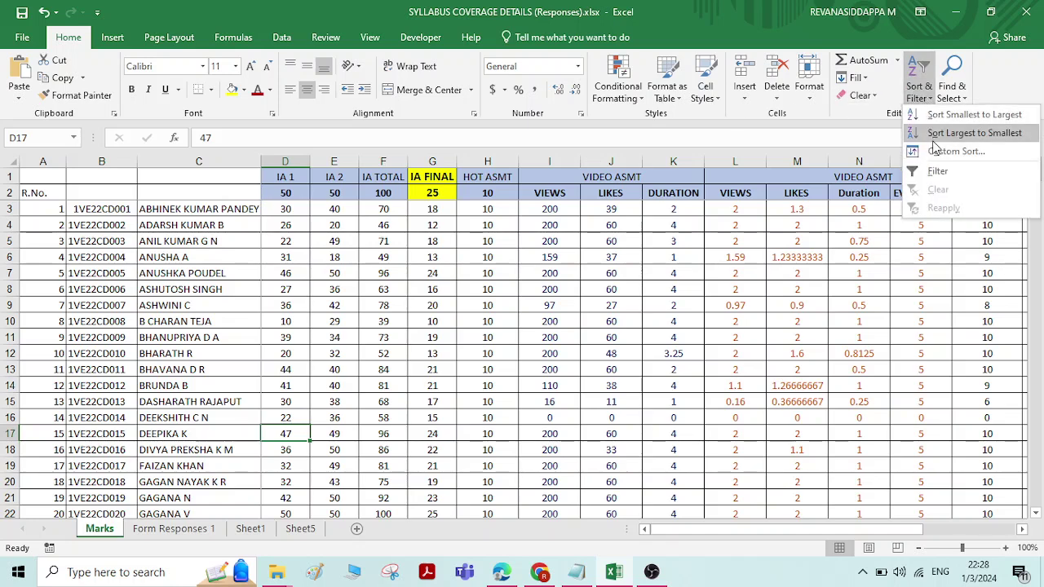
{"action": "left_click", "coordinate": [938, 173]}
{"action": "left_click", "coordinate": [254, 177]}
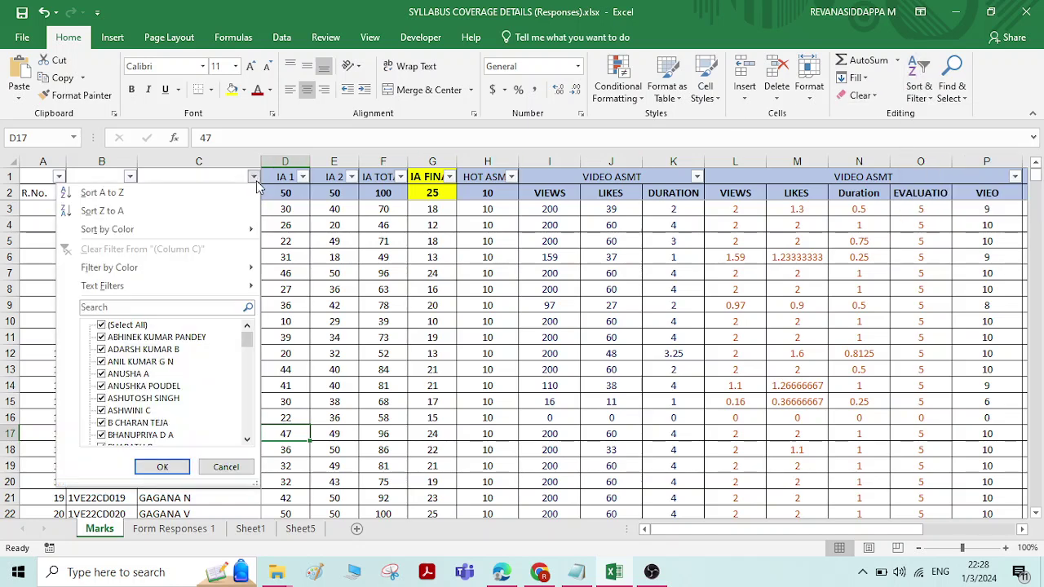
{"action": "mouse_move", "coordinate": [208, 275]}
{"action": "left_click", "coordinate": [269, 231]}
{"action": "left_click", "coordinate": [282, 222]}
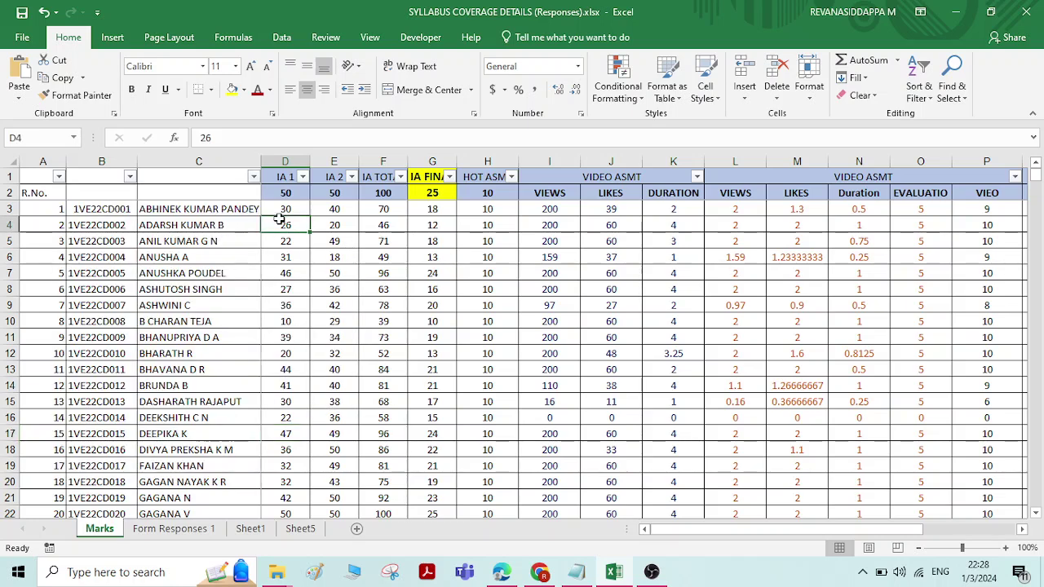
Step: Filter the IA 1 column to the top 10 items and check the marks in the filtered rows
{"action": "left_click", "coordinate": [303, 177]}
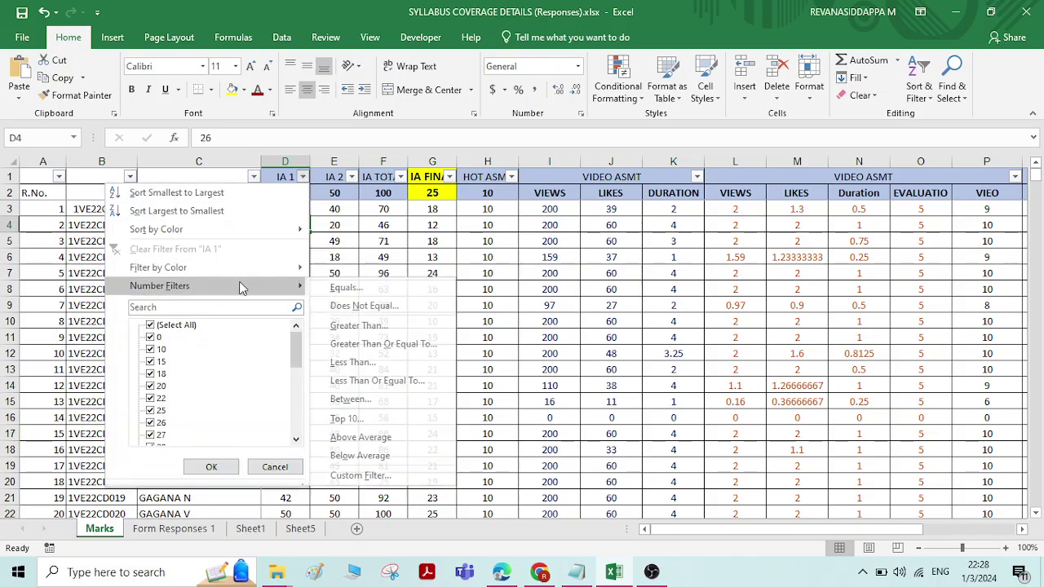
{"action": "left_click", "coordinate": [347, 419]}
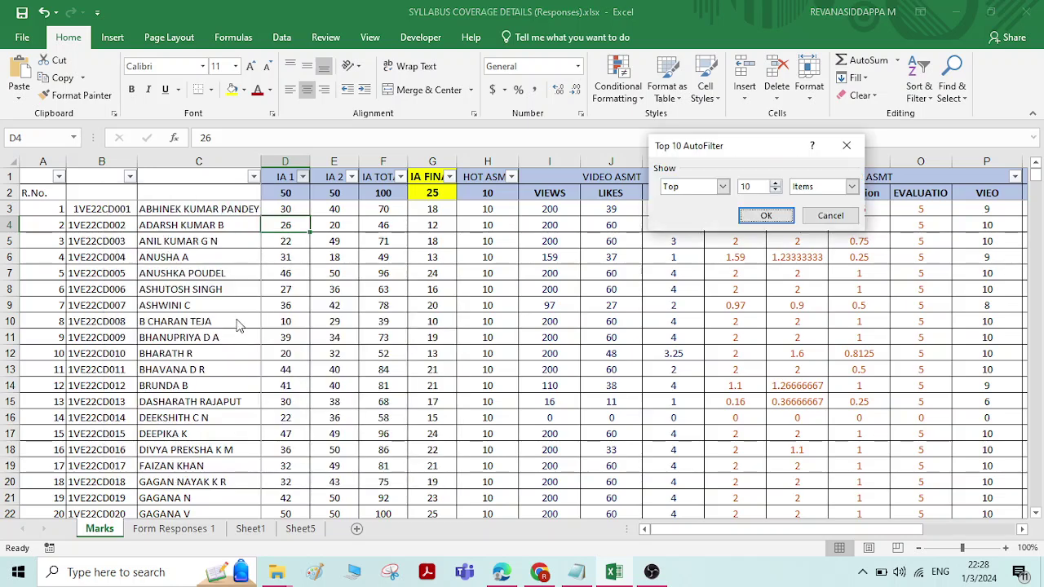
{"action": "left_click", "coordinate": [777, 185]}
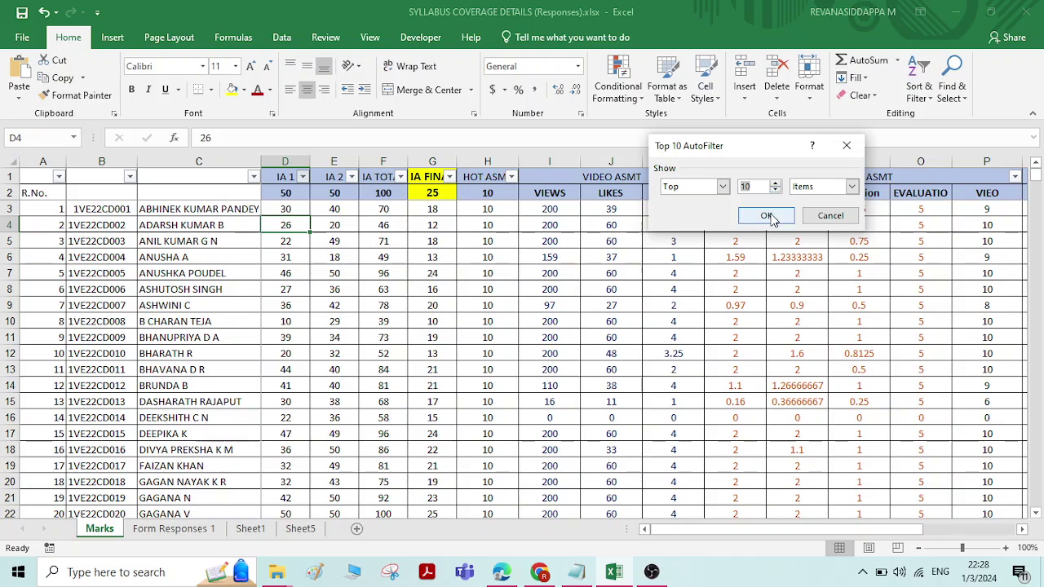
{"action": "left_click", "coordinate": [767, 216]}
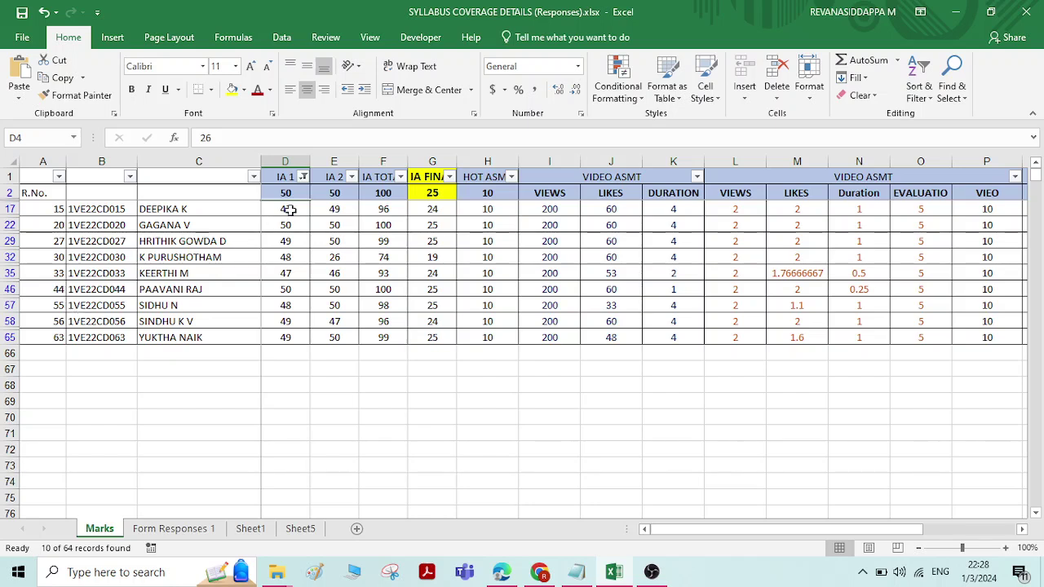
{"action": "left_click_drag", "start_coordinate": [291, 209], "coordinate": [296, 257]}
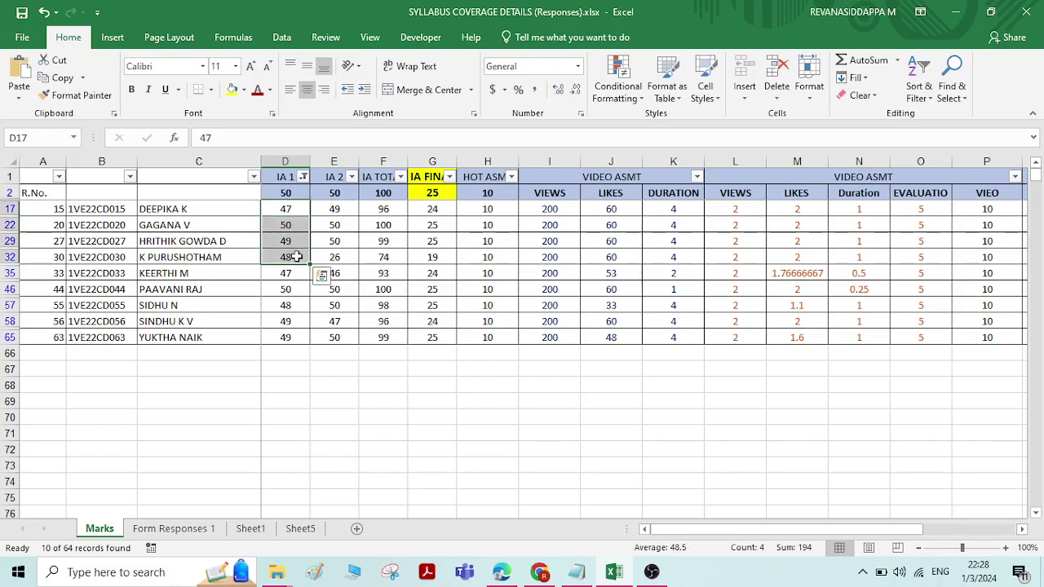
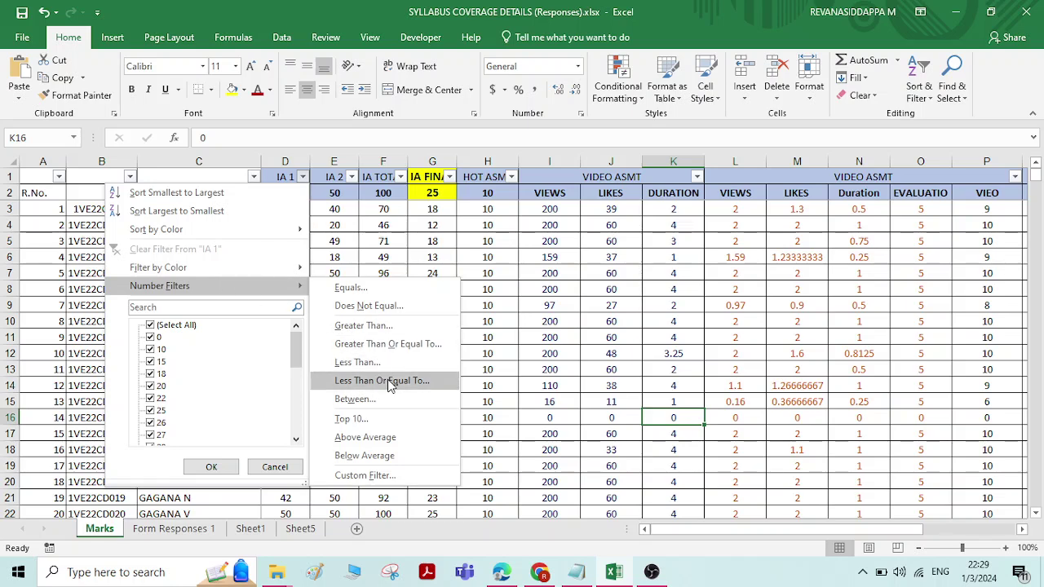
Step: Apply the Above Average number filter to the IA 1 column and review the filtered rows
{"action": "left_click", "coordinate": [387, 441]}
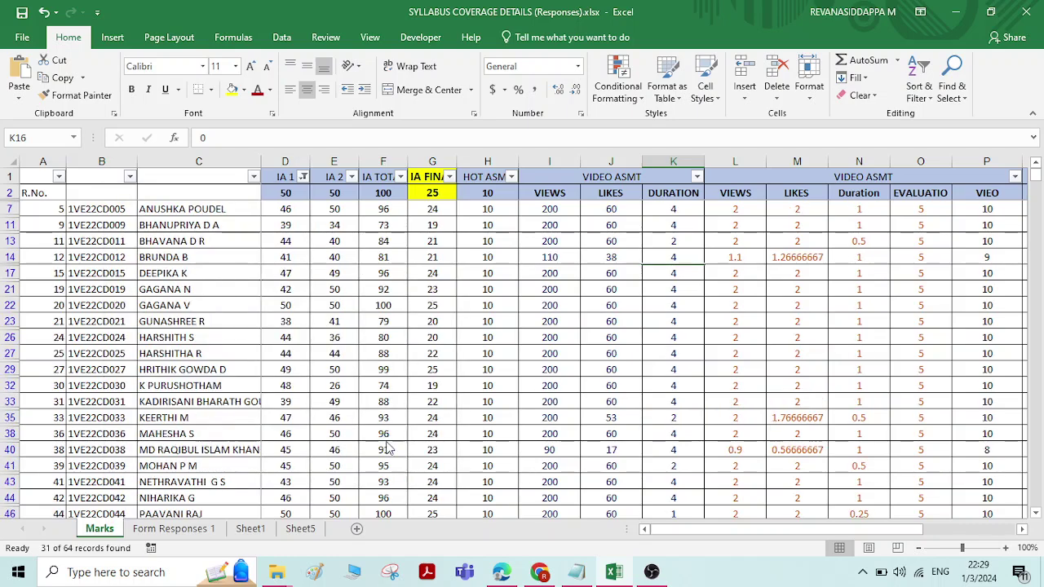
{"action": "scroll", "coordinate": [324, 397], "scroll_direction": "down", "scroll_amount": 6}
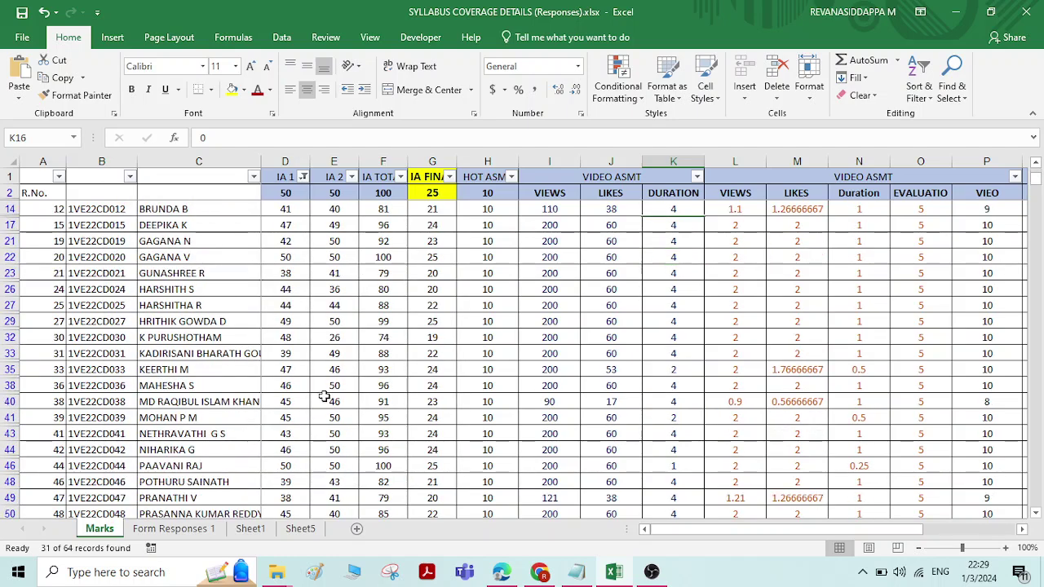
{"action": "scroll", "coordinate": [300, 394], "scroll_direction": "up", "scroll_amount": 6}
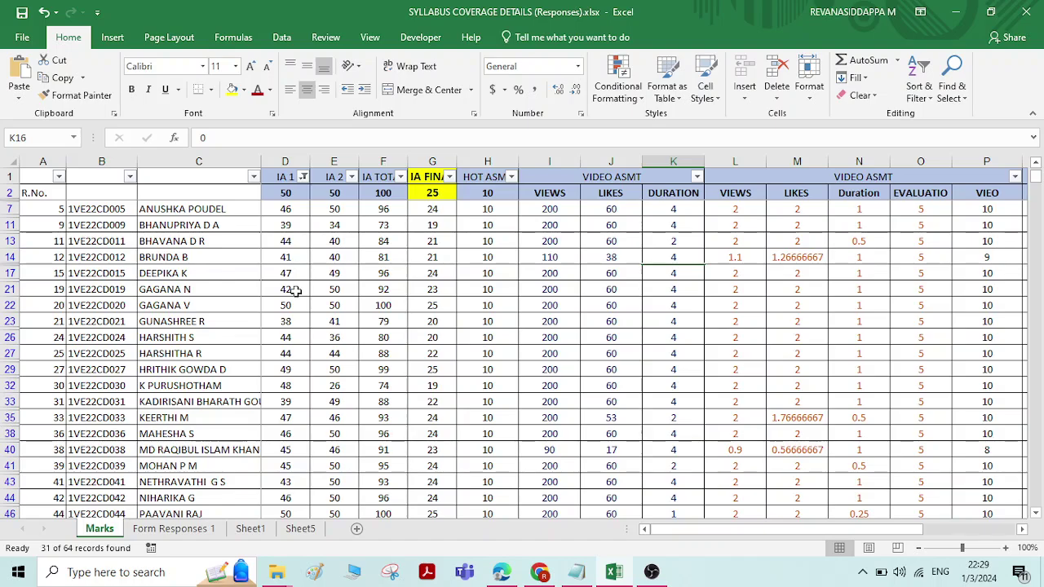
{"action": "scroll", "coordinate": [295, 291], "scroll_direction": "down", "scroll_amount": 2}
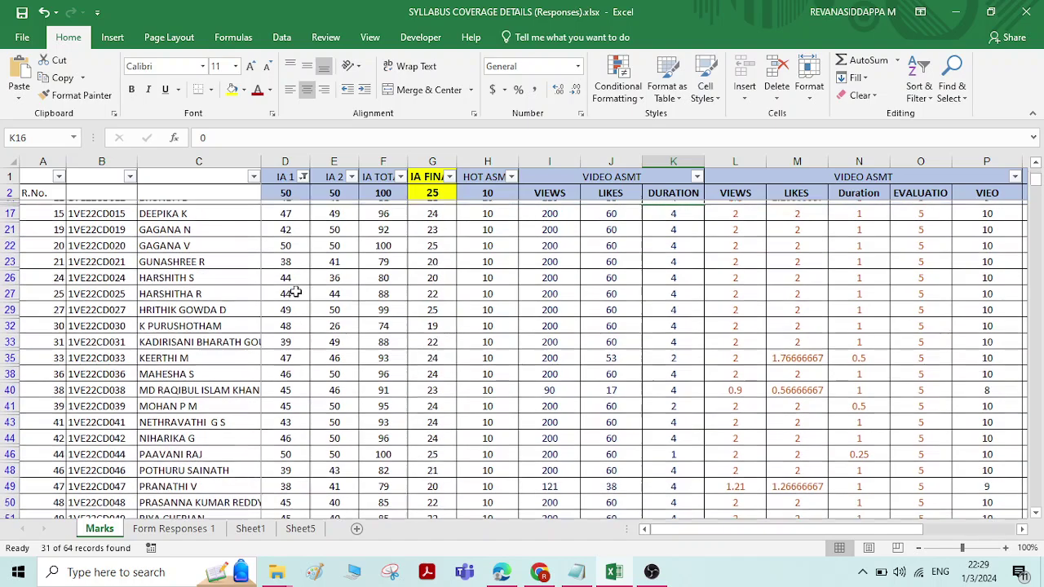
{"action": "scroll", "coordinate": [295, 291], "scroll_direction": "down", "scroll_amount": 2}
{"action": "scroll", "coordinate": [291, 291], "scroll_direction": "up", "scroll_amount": 4}
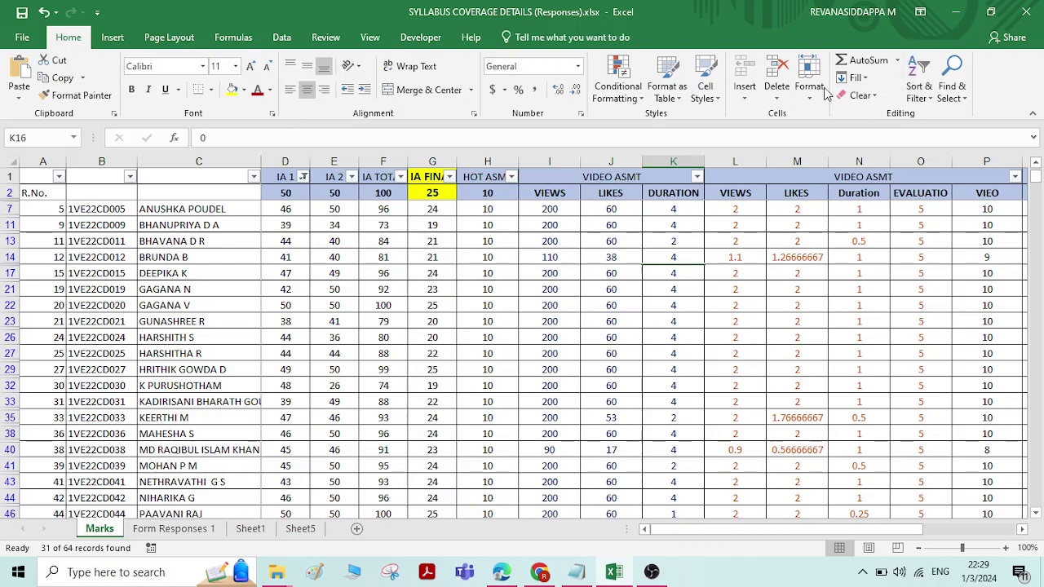
Step: Reset the IA 1 above-average filter by turning filtering off and on again for the marks table
{"action": "left_click", "coordinate": [919, 92]}
{"action": "left_click", "coordinate": [919, 167]}
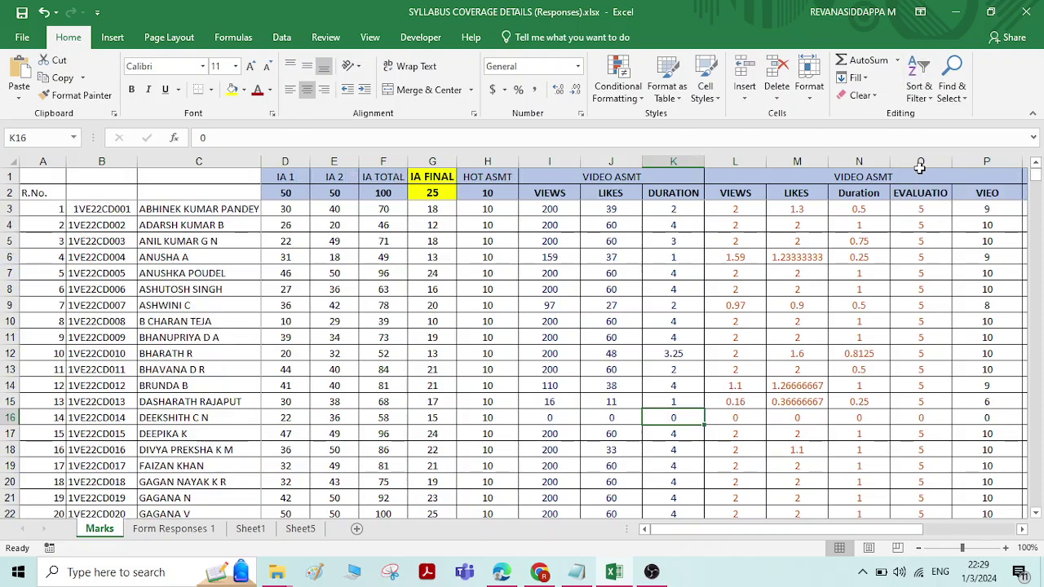
{"action": "left_click", "coordinate": [926, 96]}
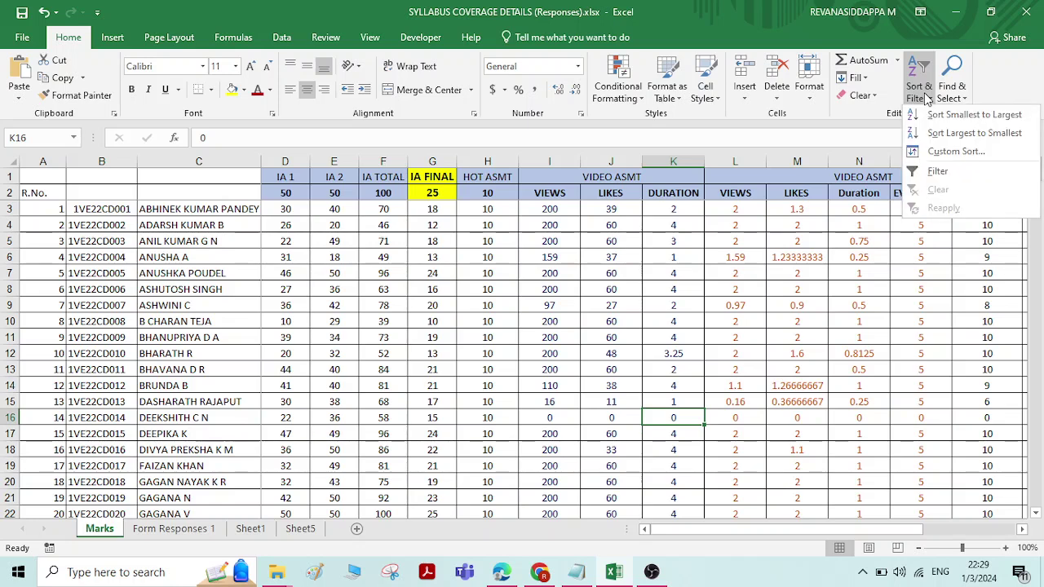
{"action": "left_click", "coordinate": [955, 173]}
Step: Apply a number filter to the IA 1 column for marks less than or equal to 25
{"action": "left_click", "coordinate": [303, 177]}
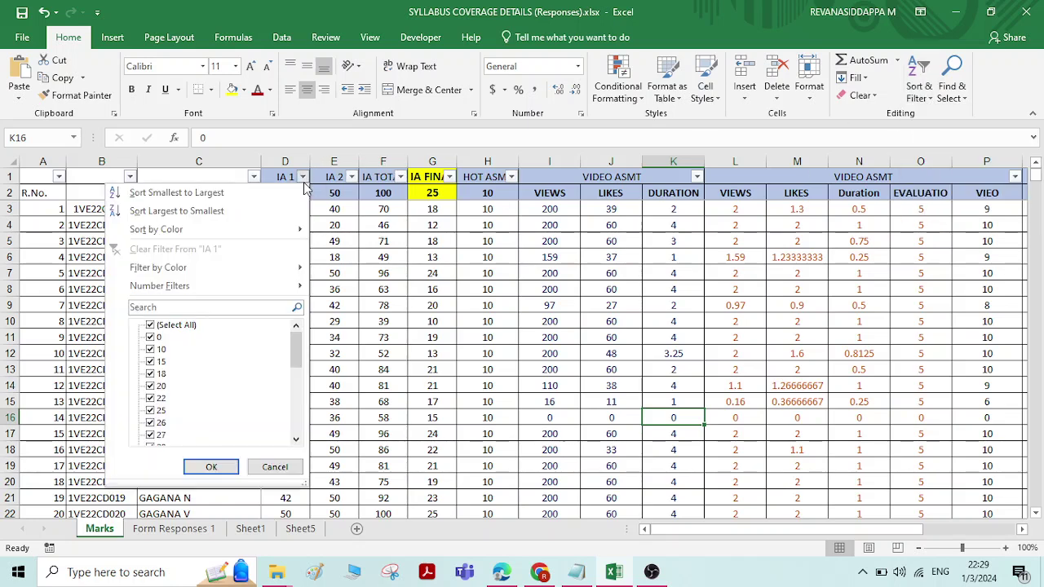
{"action": "mouse_move", "coordinate": [238, 286]}
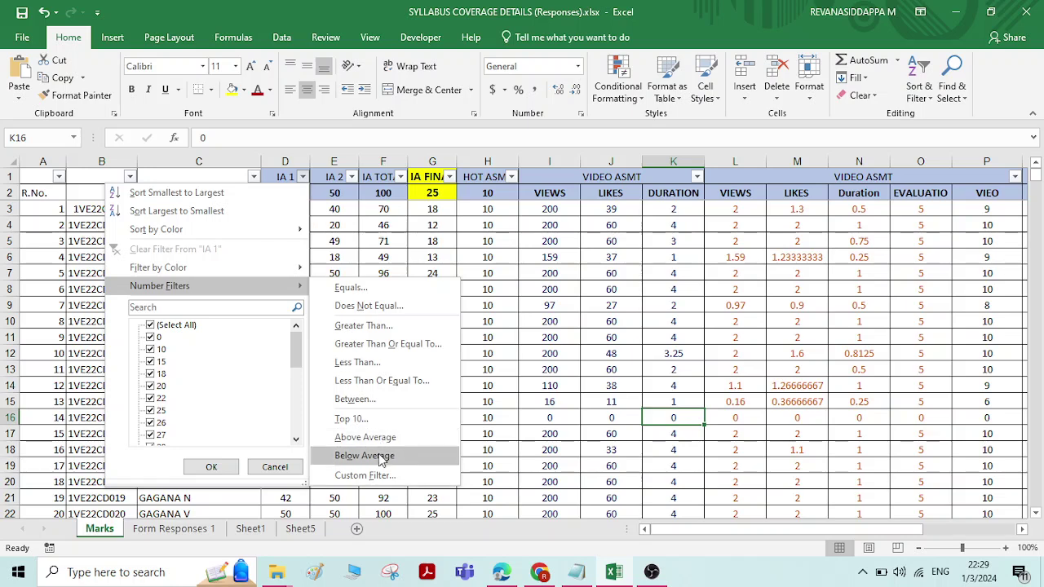
{"action": "left_click", "coordinate": [371, 380]}
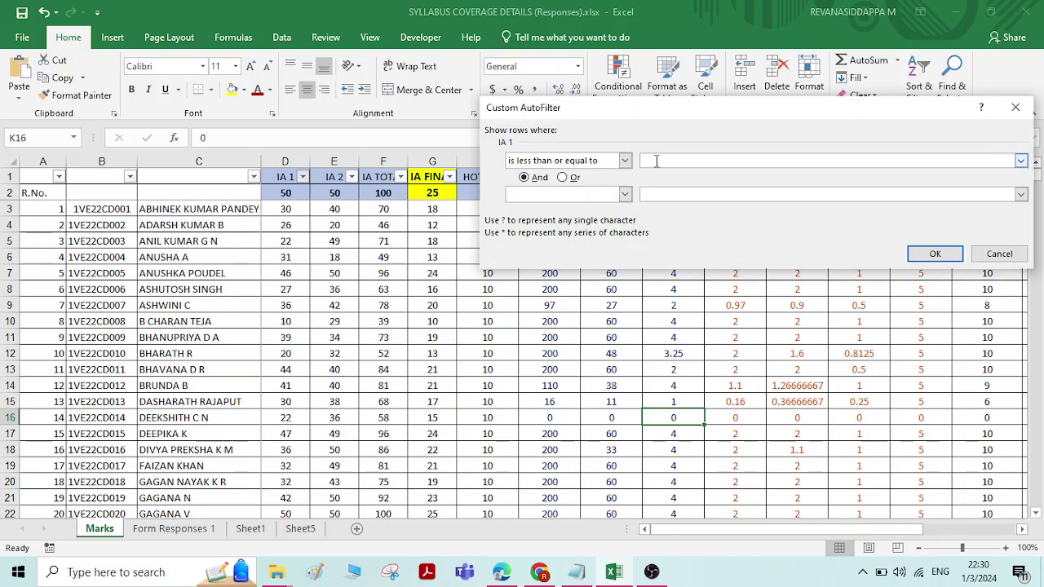
{"action": "type", "text": "25"}
{"action": "left_click", "coordinate": [934, 253]}
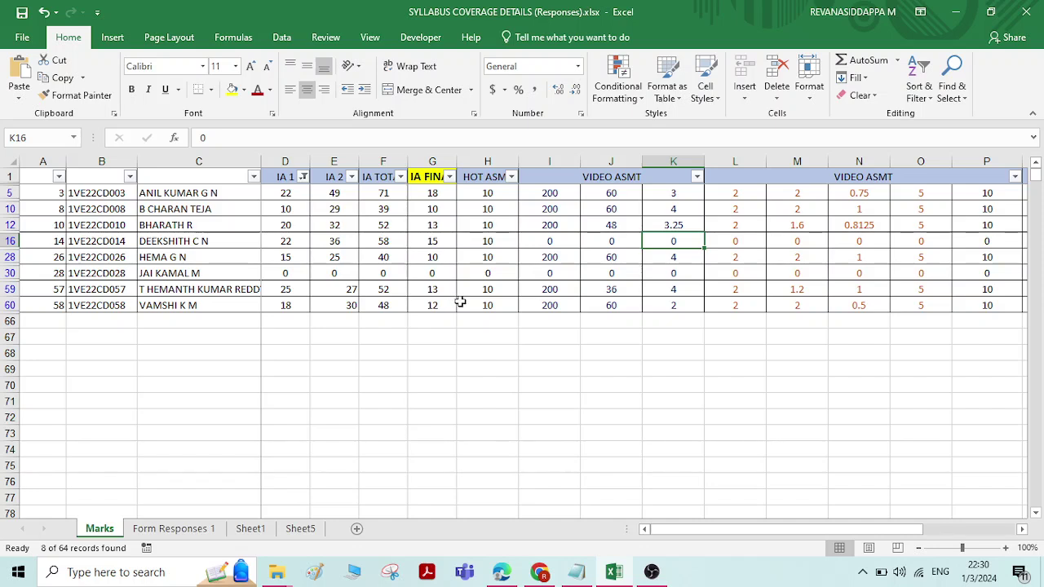
Step: Colour the Number Filter entry's text red in the topic list on Sheet1, and select the Date Filter entry
{"action": "left_click", "coordinate": [251, 528]}
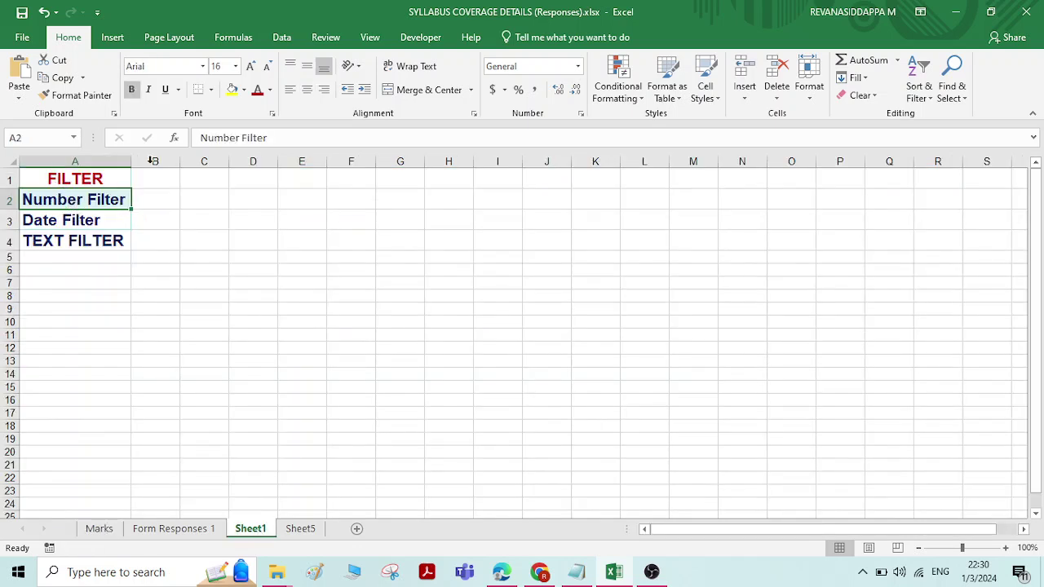
{"action": "left_click", "coordinate": [257, 90]}
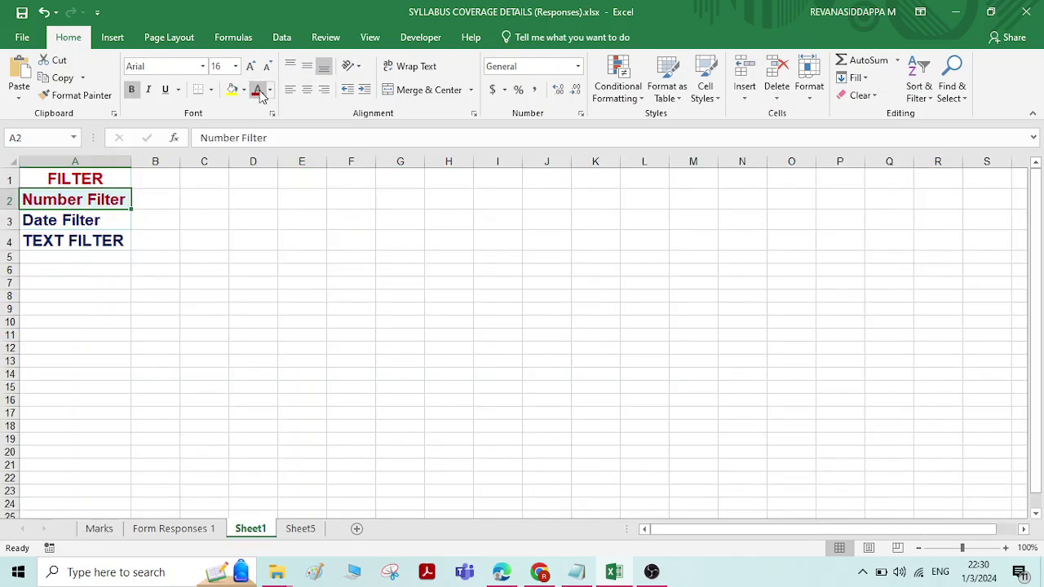
{"action": "left_click", "coordinate": [82, 223]}
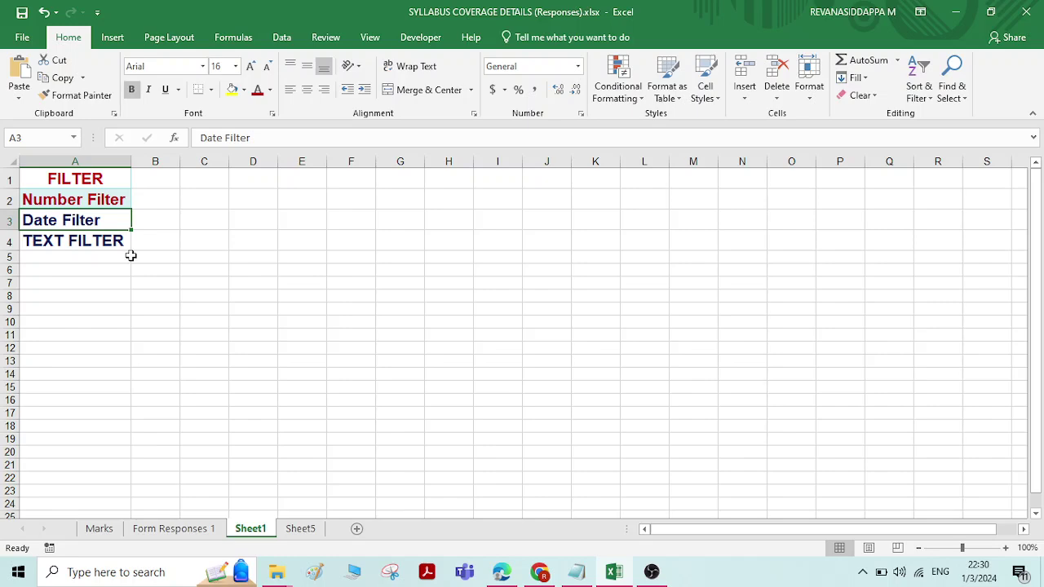
Step: Examine the date range in the Timestamp column of the Form Responses 1 sheet, from its first to its last record
{"action": "left_click", "coordinate": [159, 529]}
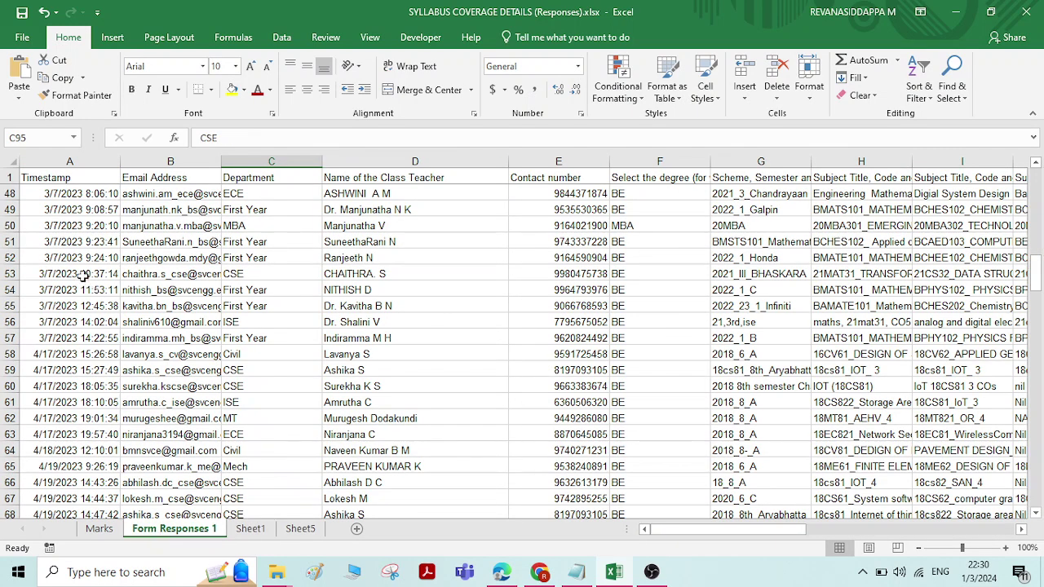
{"action": "left_click", "coordinate": [65, 198]}
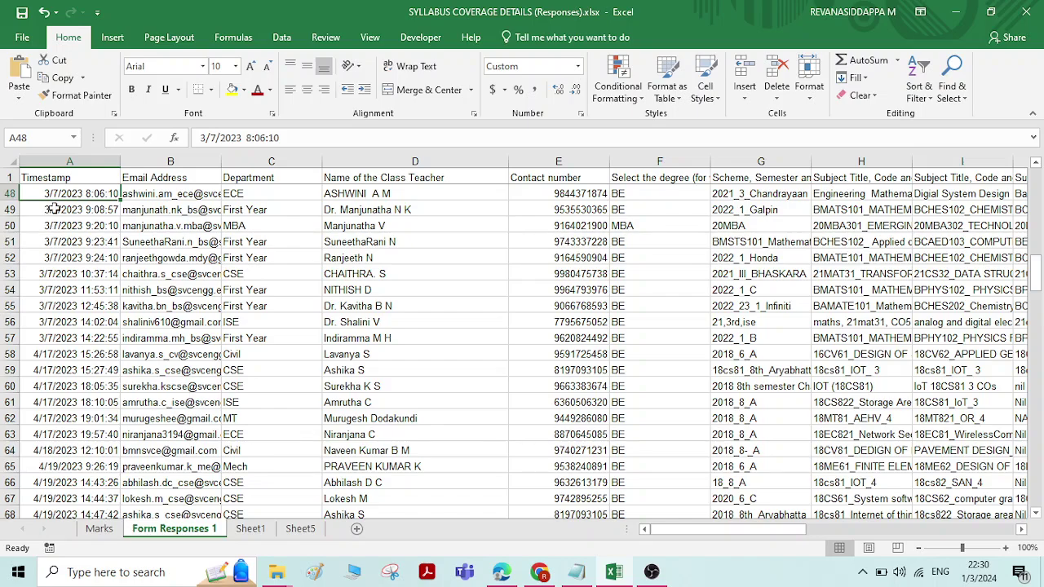
{"action": "scroll", "coordinate": [245, 298], "scroll_direction": "up", "scroll_amount": 8}
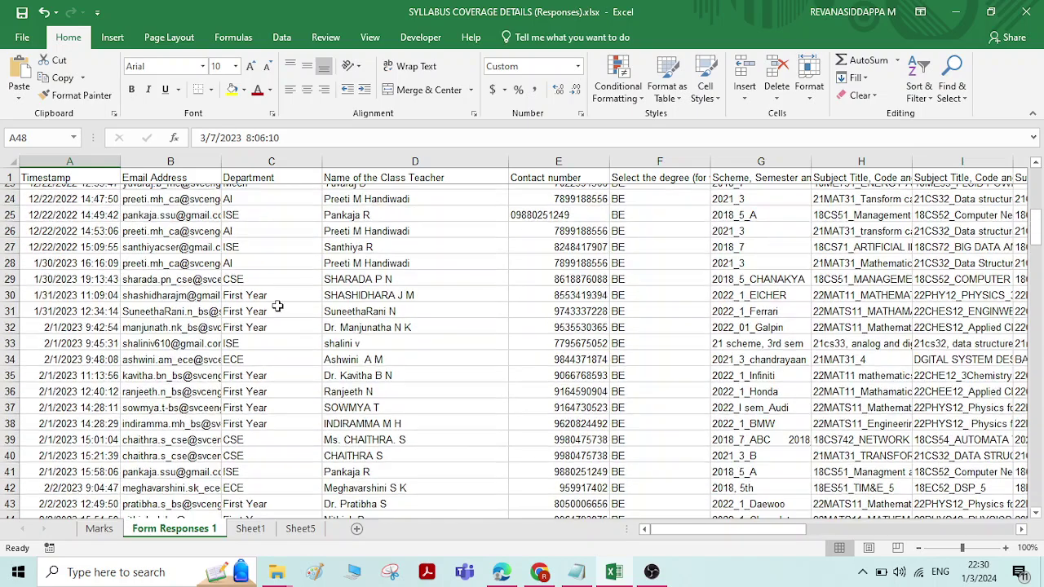
{"action": "scroll", "coordinate": [277, 306], "scroll_direction": "up", "scroll_amount": 7}
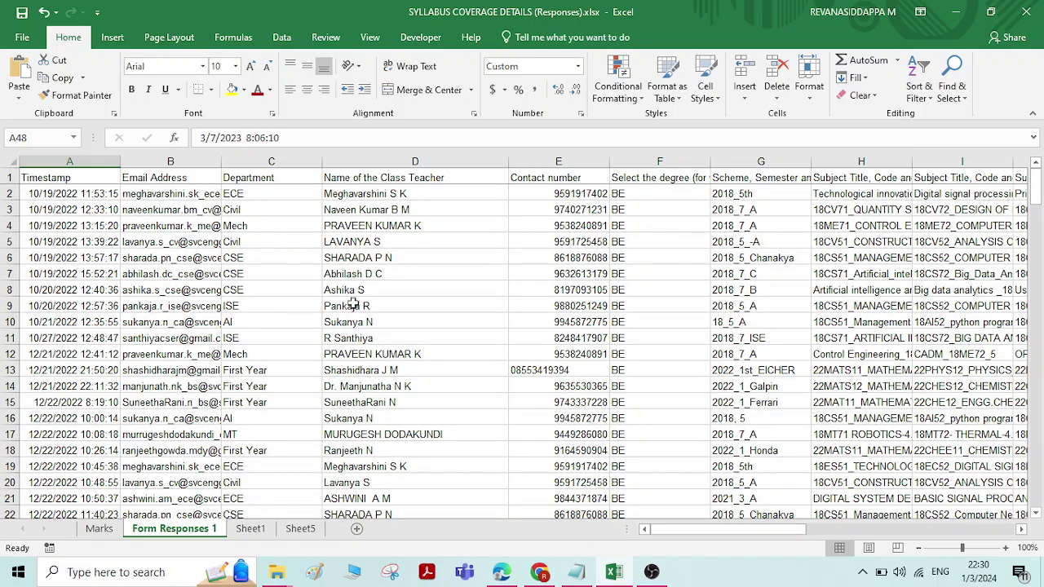
{"action": "left_click", "coordinate": [44, 194]}
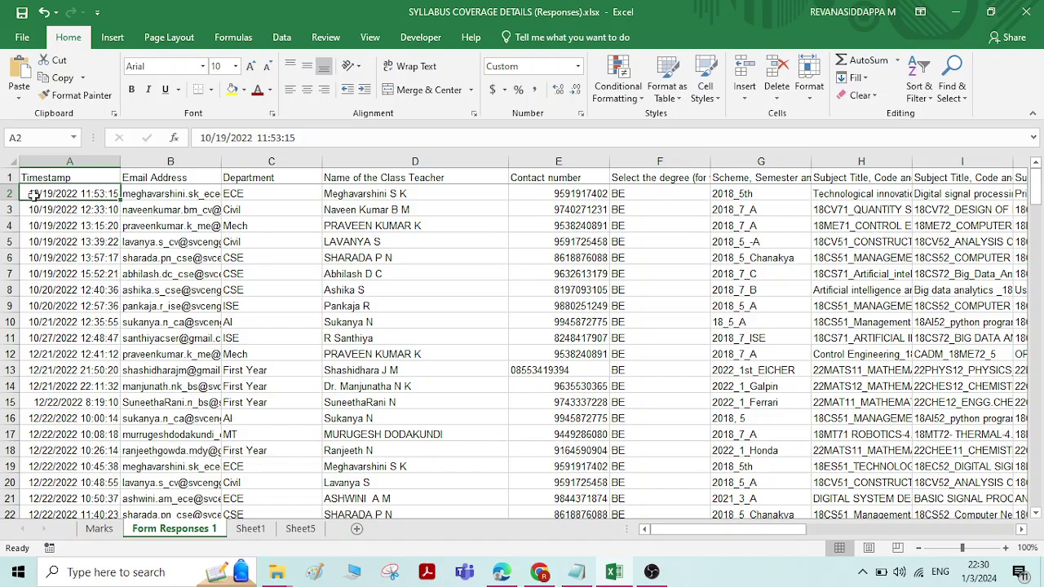
{"action": "scroll", "coordinate": [54, 253], "scroll_direction": "down", "scroll_amount": 3}
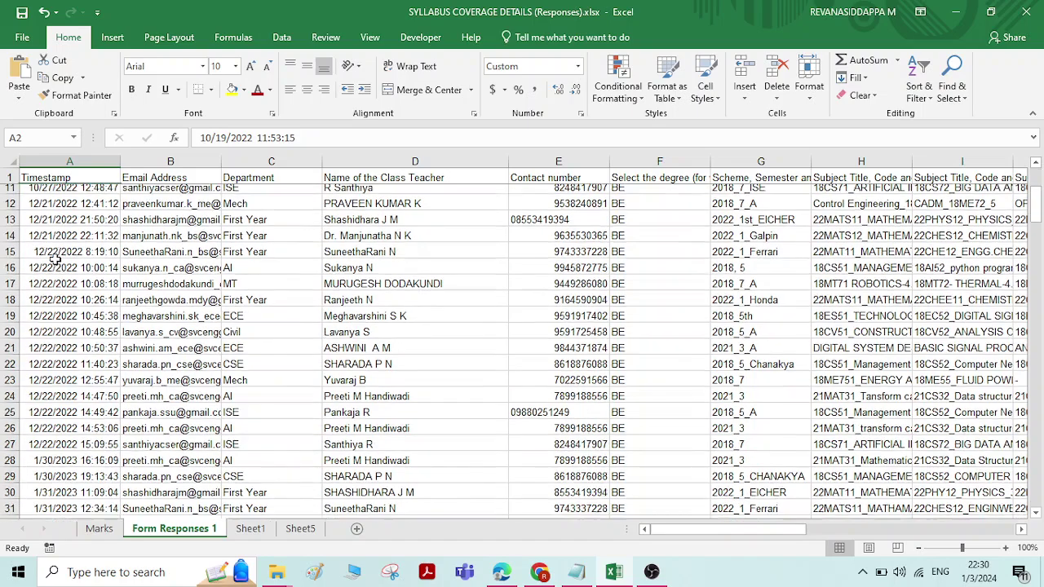
{"action": "scroll", "coordinate": [54, 259], "scroll_direction": "down", "scroll_amount": 20}
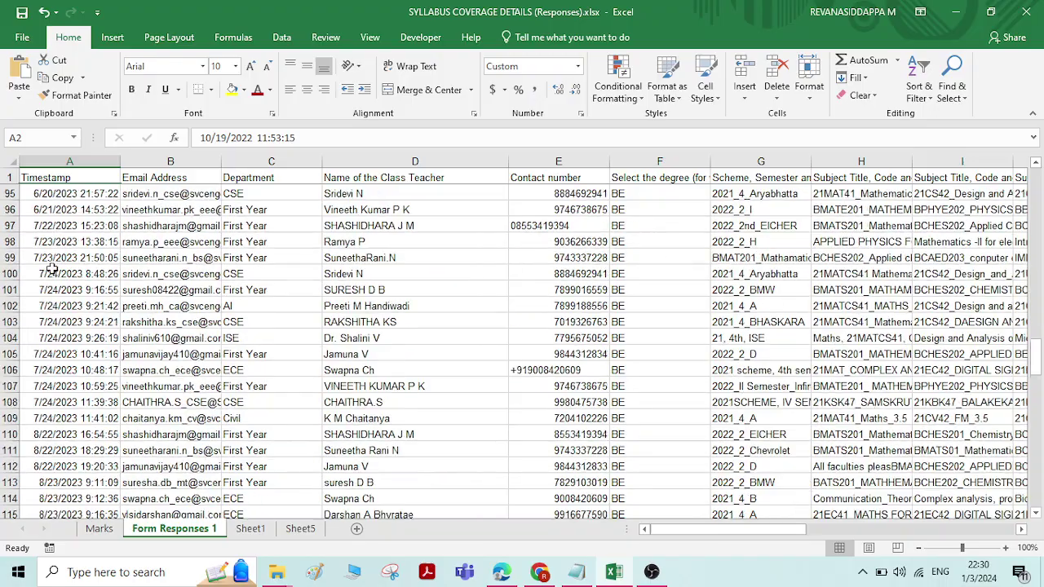
{"action": "scroll", "coordinate": [51, 270], "scroll_direction": "down", "scroll_amount": 20}
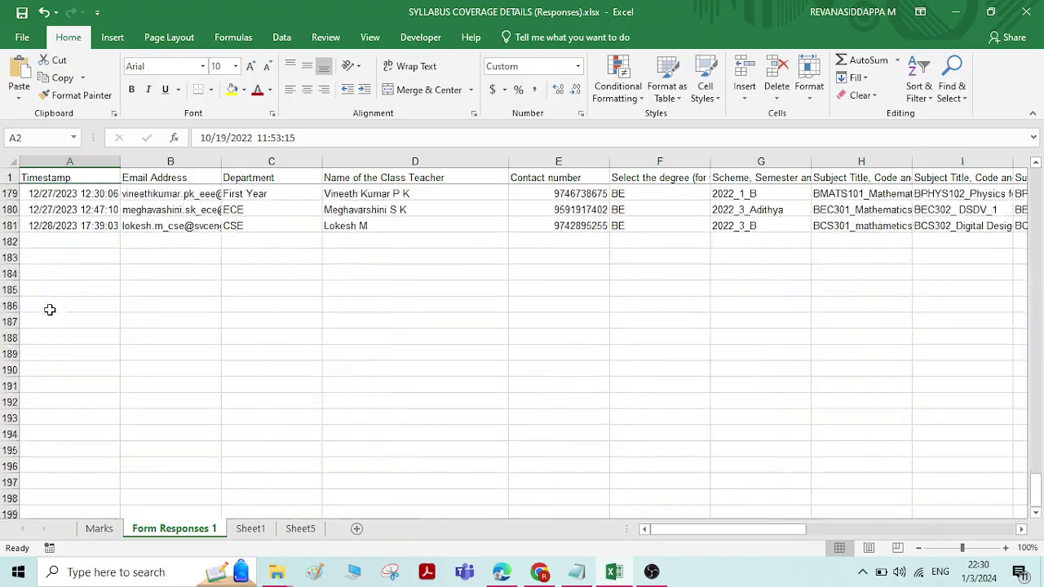
{"action": "left_click", "coordinate": [53, 226]}
{"action": "scroll", "coordinate": [617, 308], "scroll_direction": "up", "scroll_amount": 9}
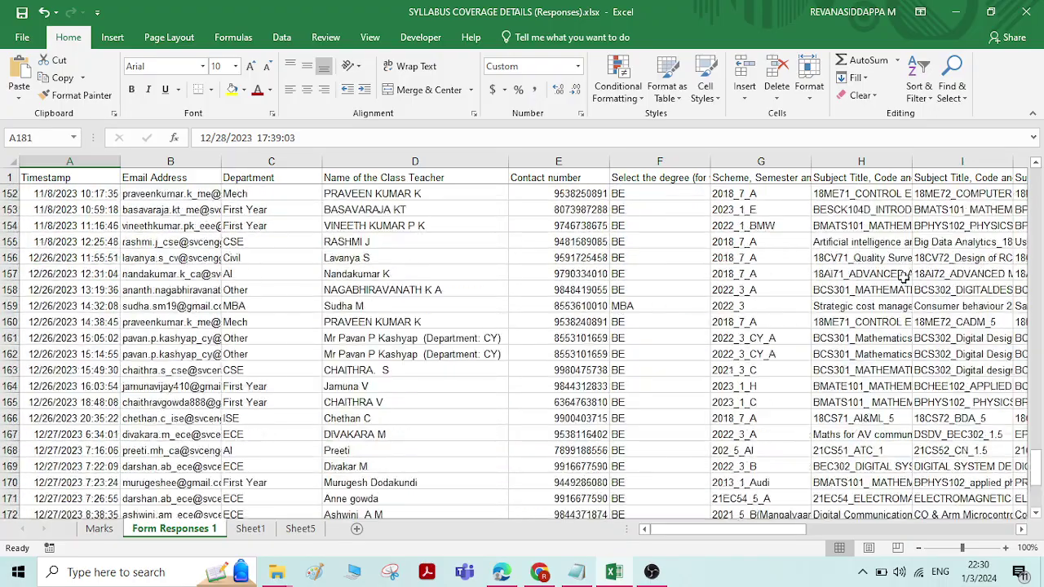
{"action": "left_click_drag", "start_coordinate": [1034, 460], "coordinate": [1036, 183]}
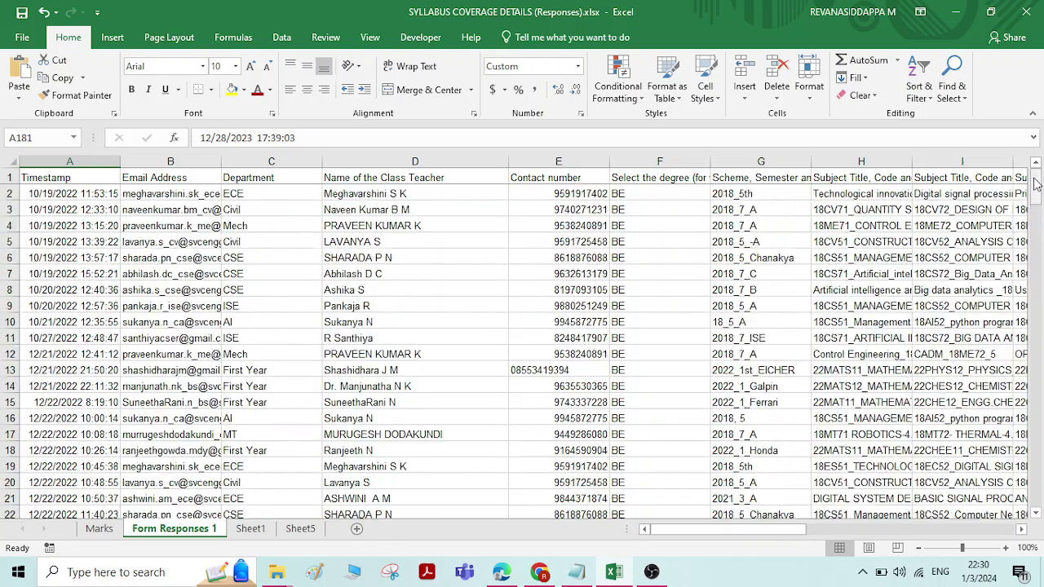
Step: Turn on filtering for the Form Responses 1 table from its first Timestamp cell
{"action": "left_click", "coordinate": [54, 226]}
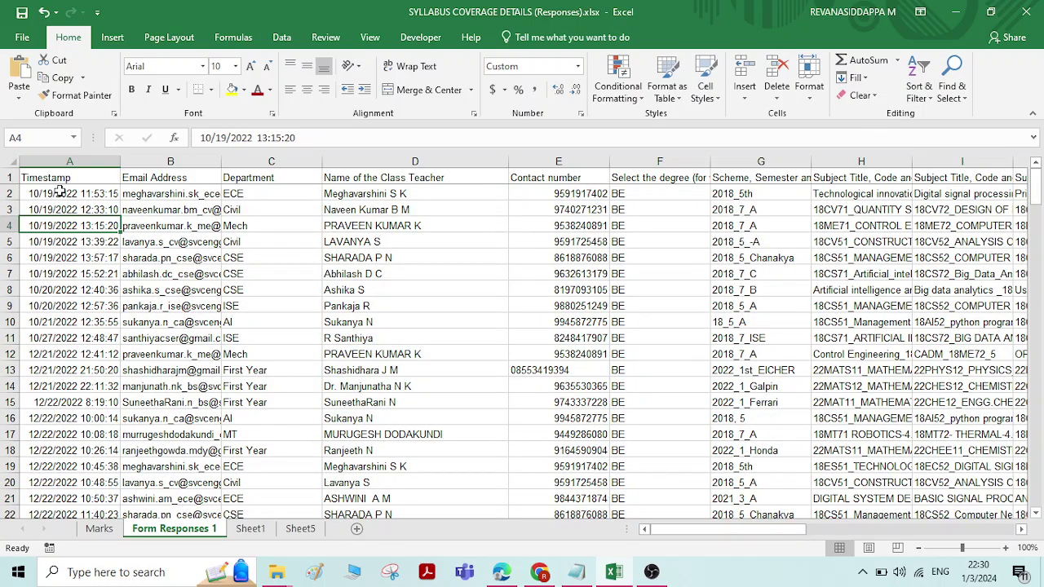
{"action": "left_click", "coordinate": [59, 195]}
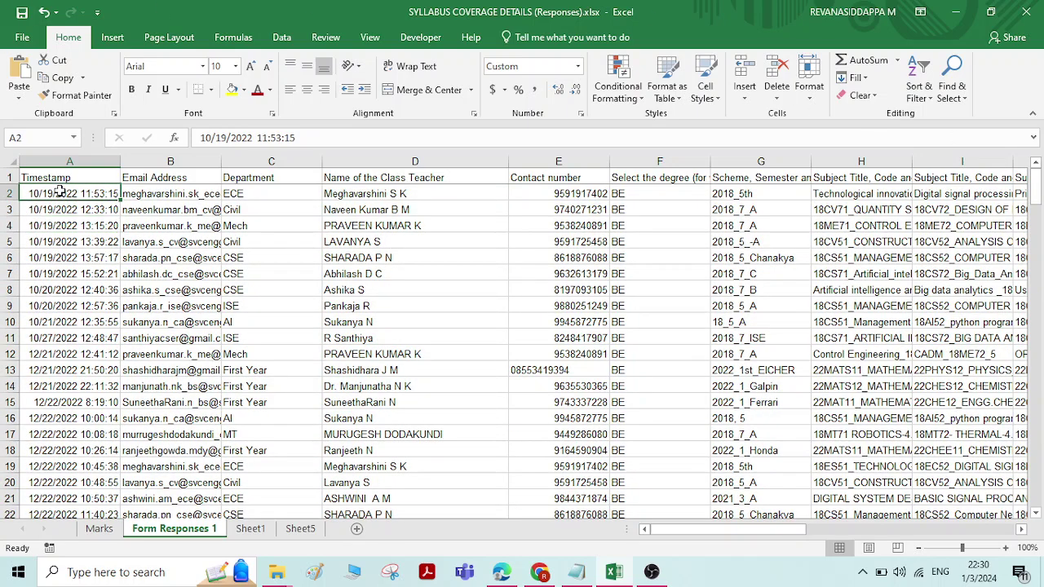
{"action": "left_click", "coordinate": [919, 88]}
{"action": "left_click", "coordinate": [926, 96]}
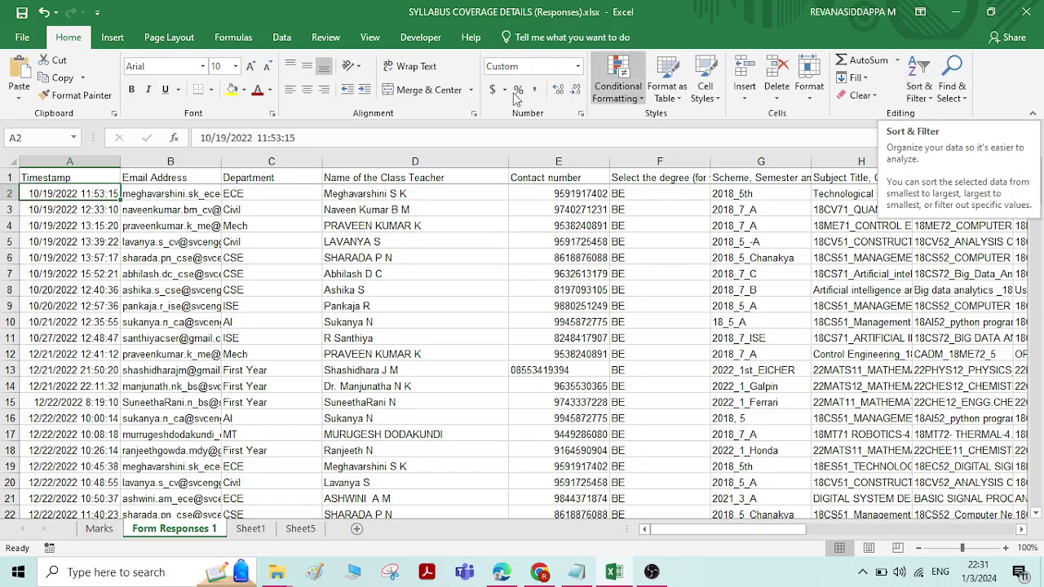
{"action": "left_click", "coordinate": [281, 38]}
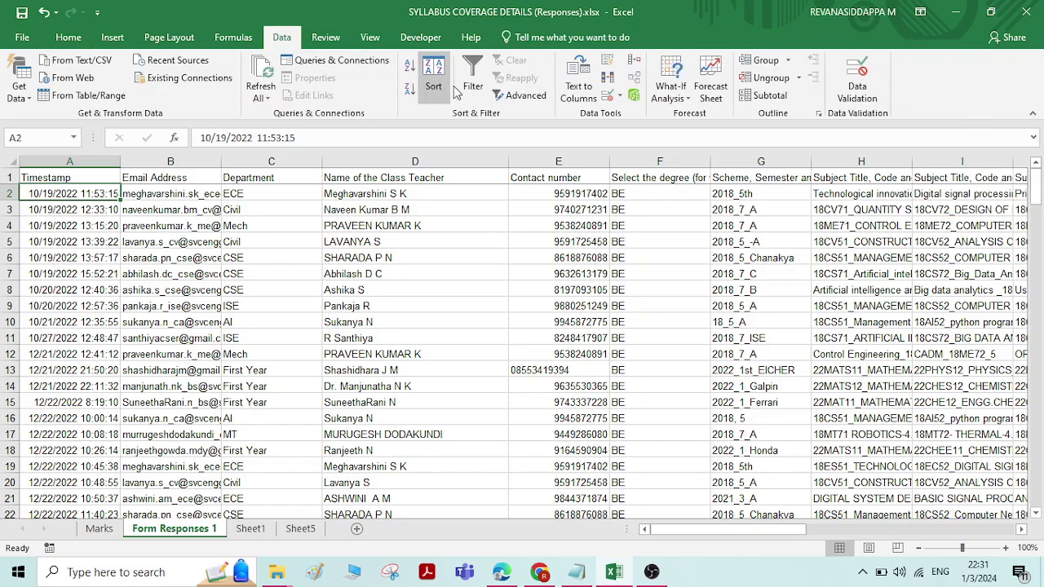
{"action": "left_click", "coordinate": [478, 91]}
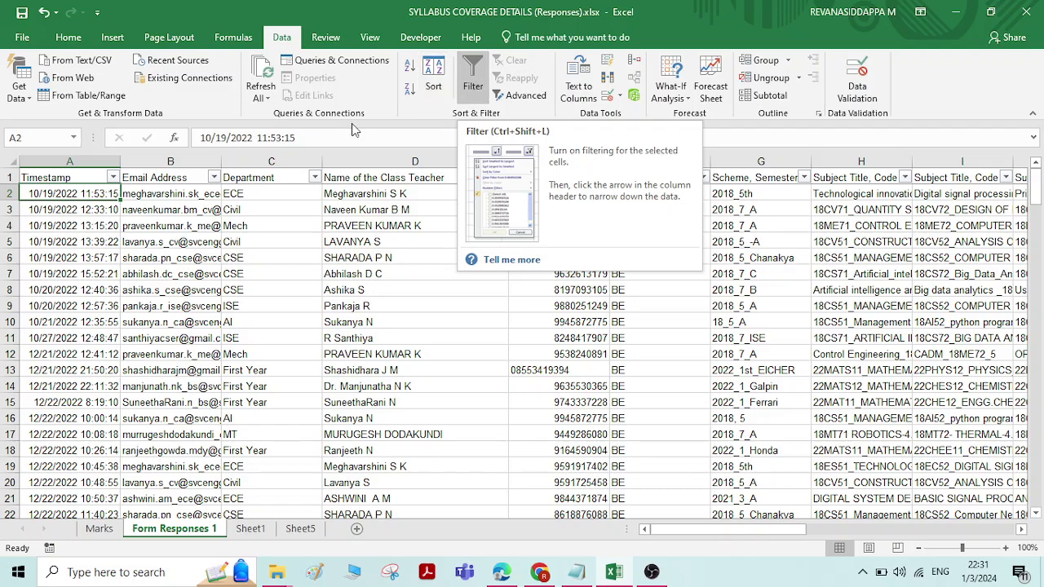
Step: Examine the Timestamp column's sort and date filter options, and check the existing order of its dates
{"action": "left_click", "coordinate": [113, 178]}
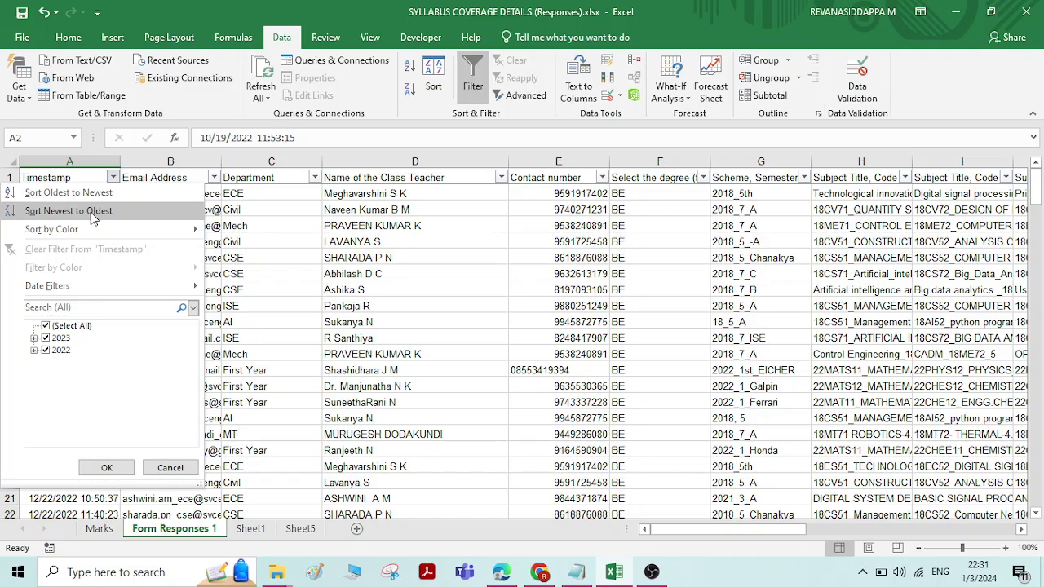
{"action": "left_click", "coordinate": [317, 320]}
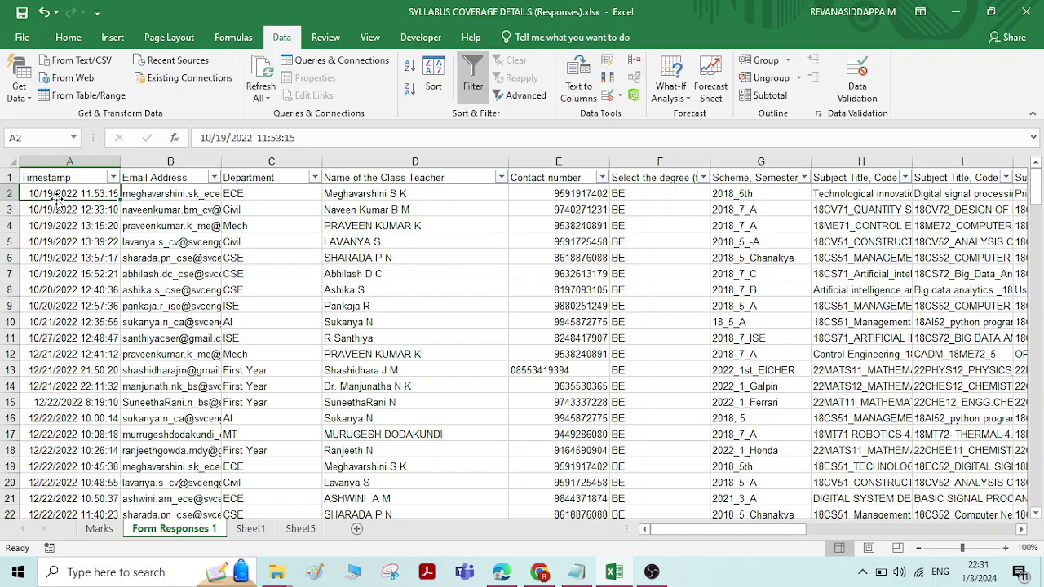
{"action": "scroll", "coordinate": [58, 203], "scroll_direction": "down", "scroll_amount": 20}
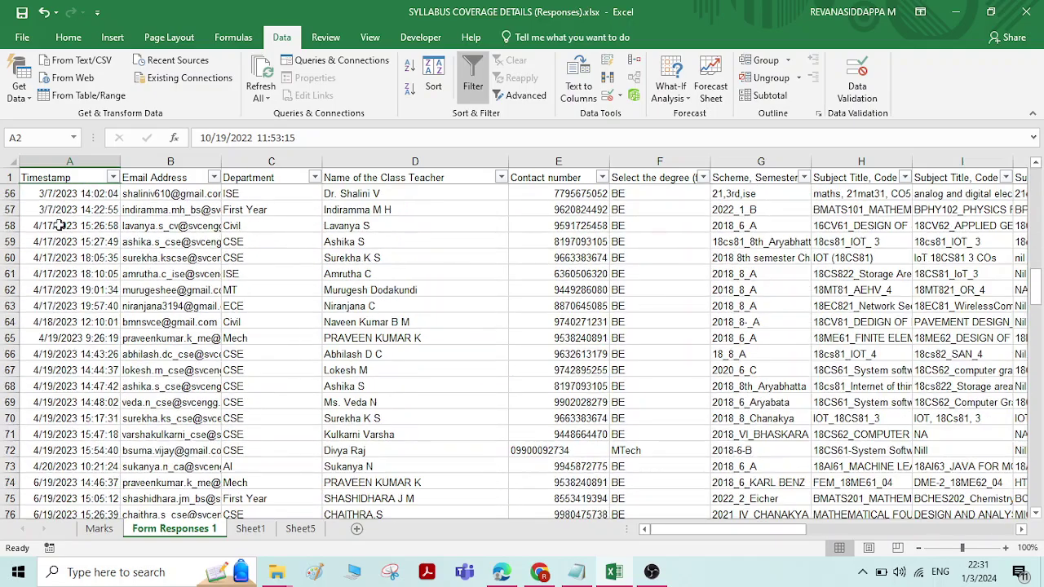
{"action": "scroll", "coordinate": [59, 231], "scroll_direction": "down", "scroll_amount": 20}
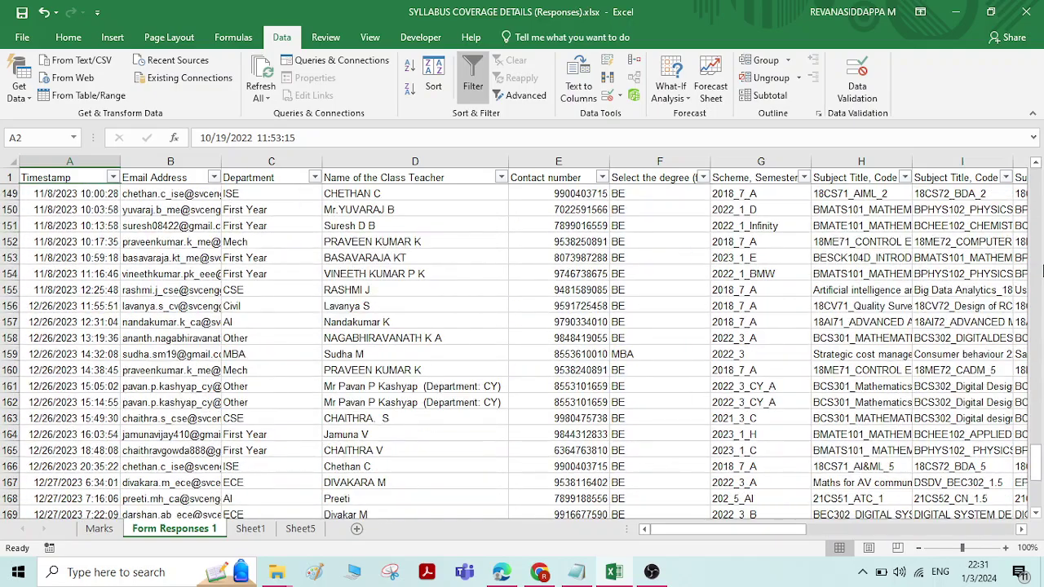
{"action": "left_click_drag", "start_coordinate": [1036, 461], "coordinate": [1037, 175]}
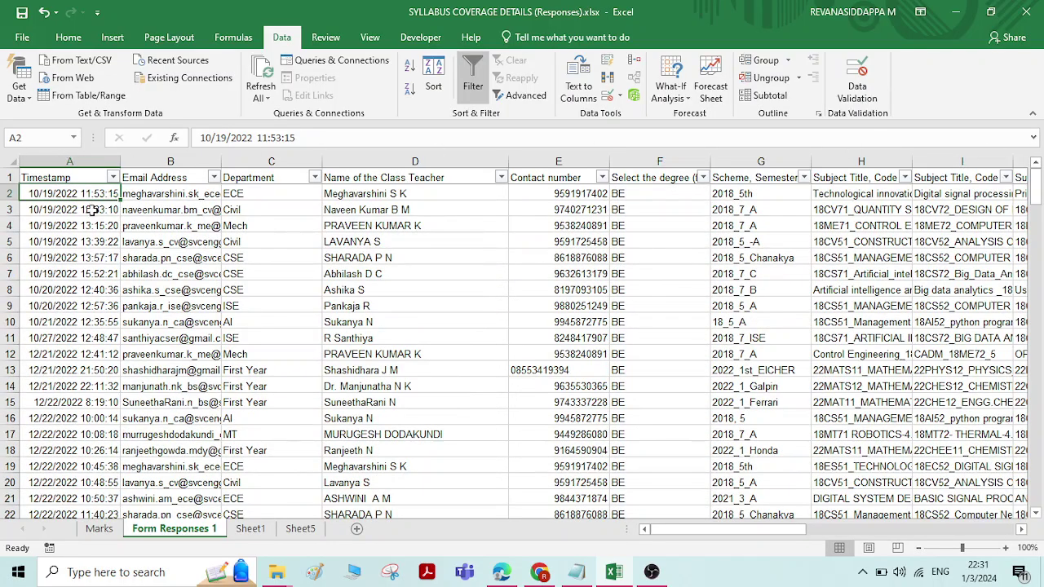
{"action": "left_click", "coordinate": [67, 227]}
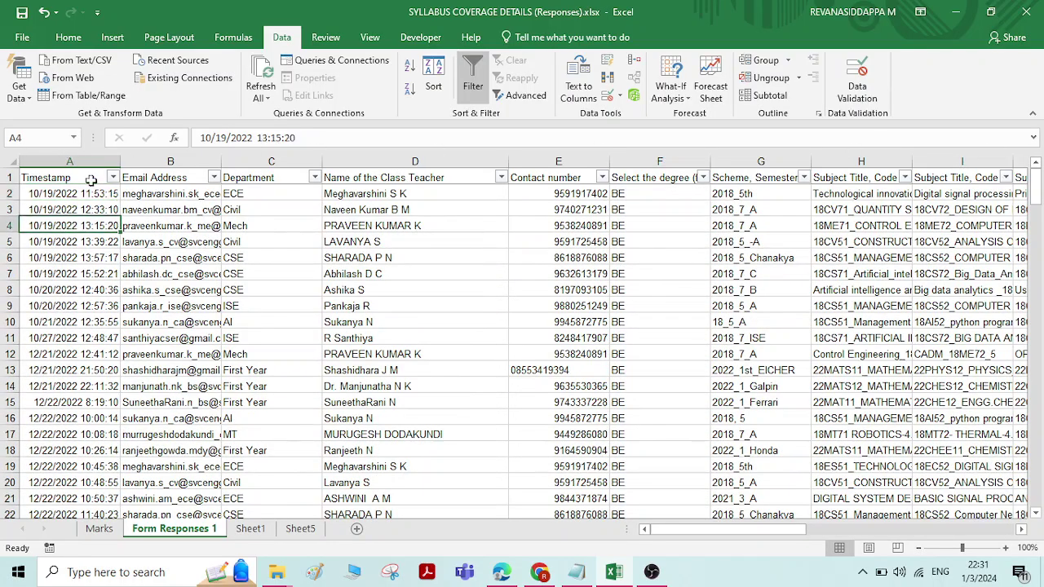
Step: Sort the Timestamp column from newest to oldest and review the reordered dates
{"action": "left_click", "coordinate": [56, 209]}
{"action": "left_click", "coordinate": [112, 178]}
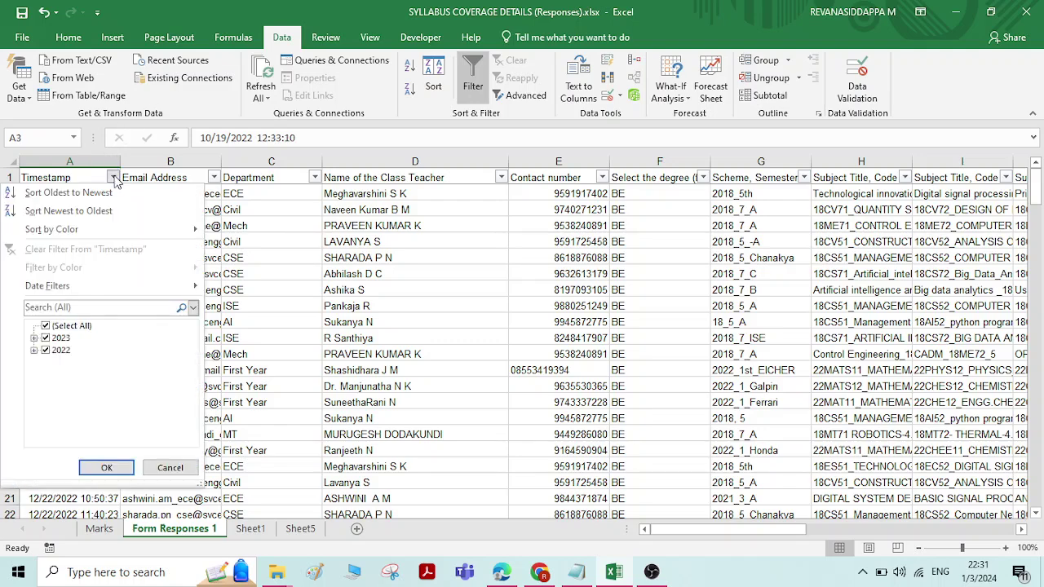
{"action": "left_click", "coordinate": [82, 211]}
{"action": "scroll", "coordinate": [57, 282], "scroll_direction": "down", "scroll_amount": 5}
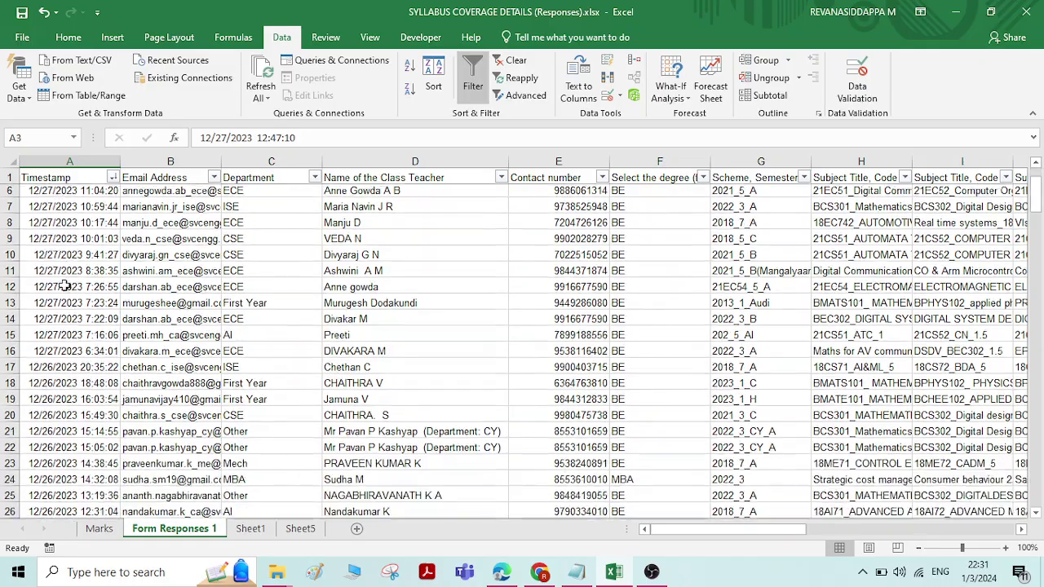
{"action": "scroll", "coordinate": [63, 280], "scroll_direction": "down", "scroll_amount": 20}
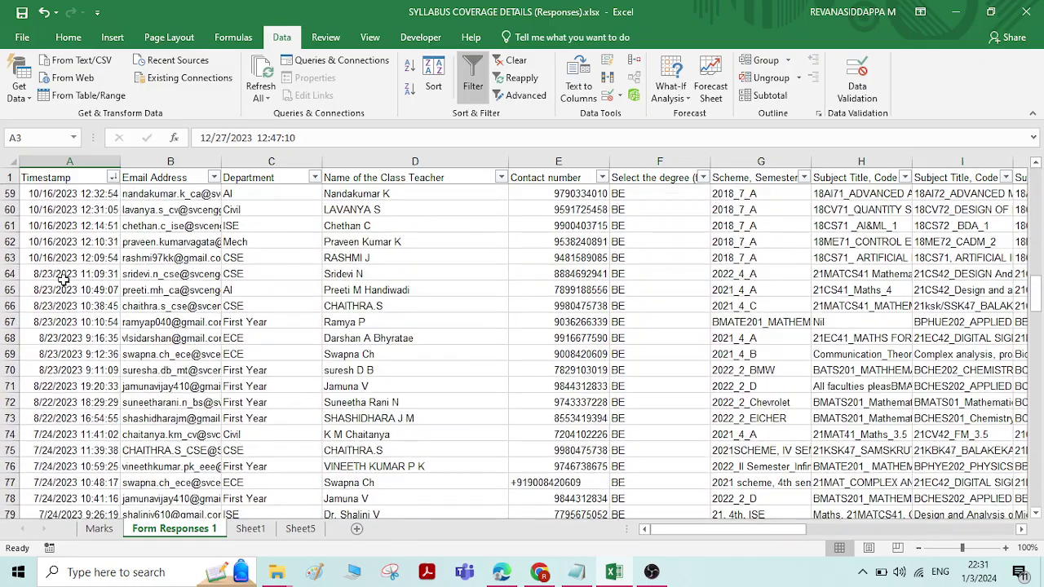
{"action": "scroll", "coordinate": [63, 280], "scroll_direction": "up", "scroll_amount": 17}
{"action": "scroll", "coordinate": [63, 280], "scroll_direction": "up", "scroll_amount": 8}
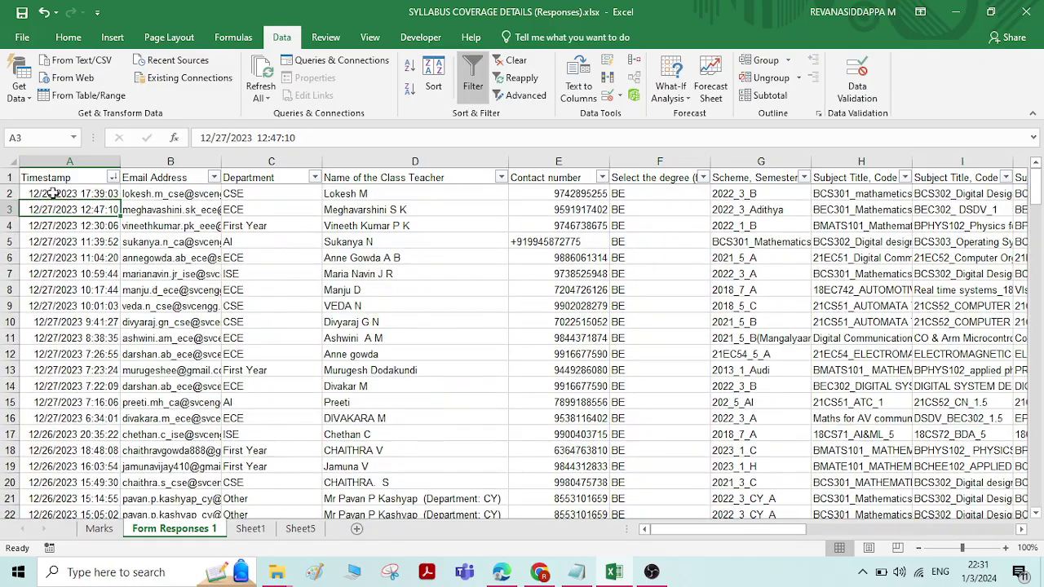
{"action": "left_click", "coordinate": [54, 193]}
{"action": "left_click_drag", "start_coordinate": [1036, 187], "coordinate": [1039, 120]}
Step: Filter the Timestamp column to show only the year 2022 and review the filtered rows
{"action": "left_click", "coordinate": [113, 178]}
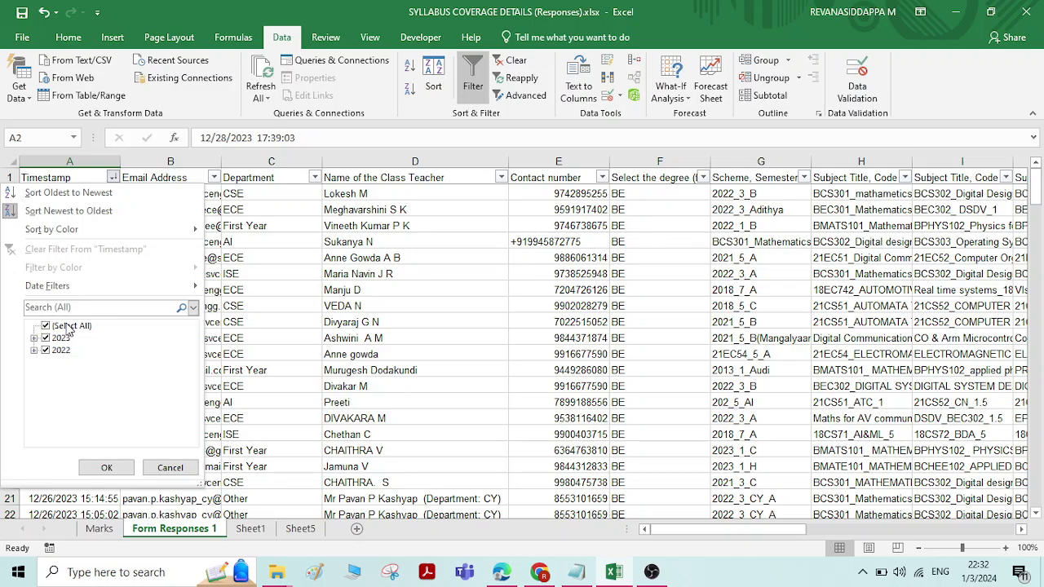
{"action": "left_click", "coordinate": [68, 326]}
{"action": "left_click", "coordinate": [61, 352]}
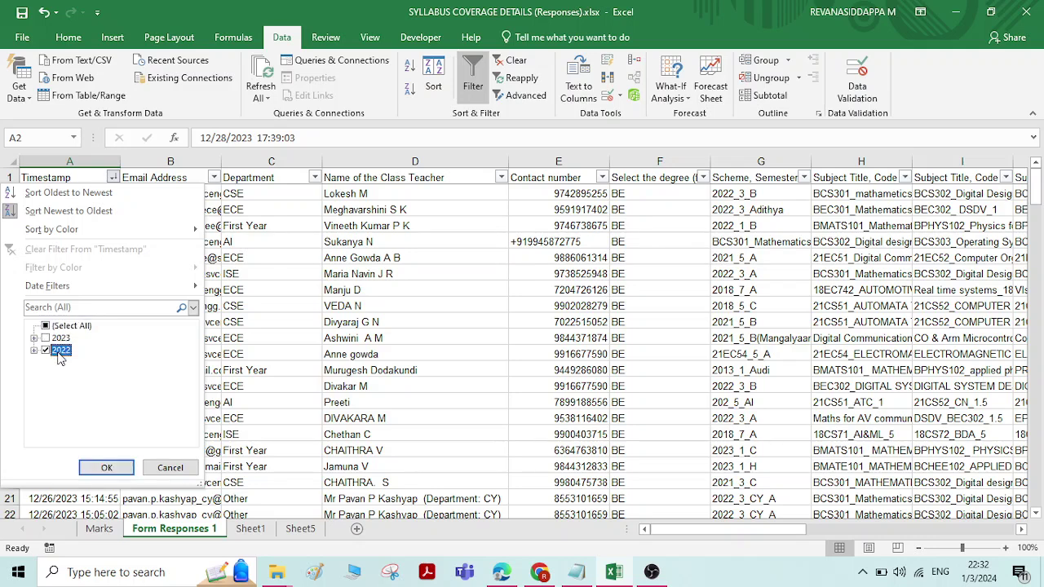
{"action": "left_click", "coordinate": [106, 468]}
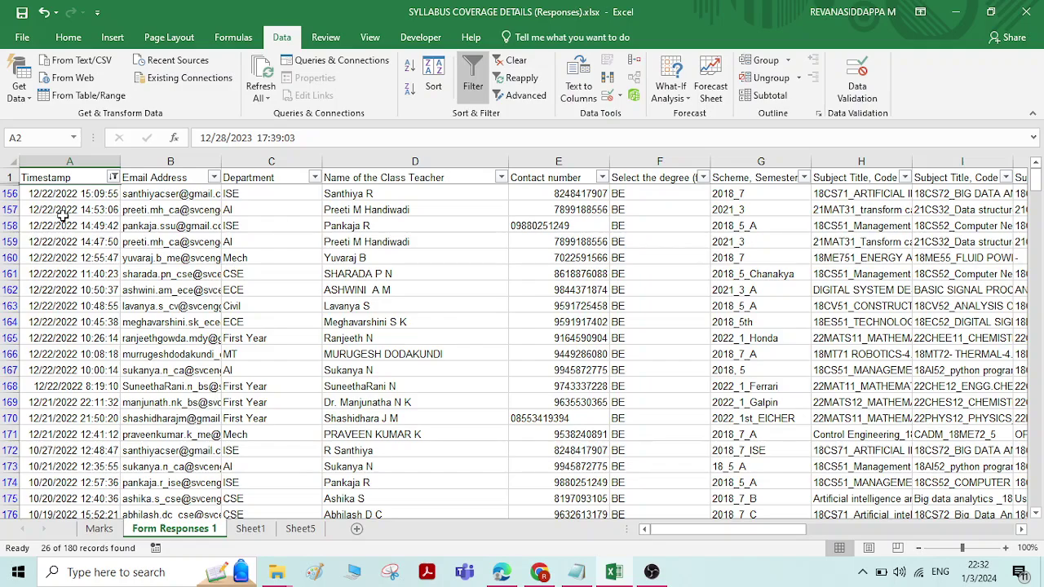
{"action": "scroll", "coordinate": [60, 233], "scroll_direction": "down", "scroll_amount": 3}
{"action": "scroll", "coordinate": [61, 272], "scroll_direction": "up", "scroll_amount": 3}
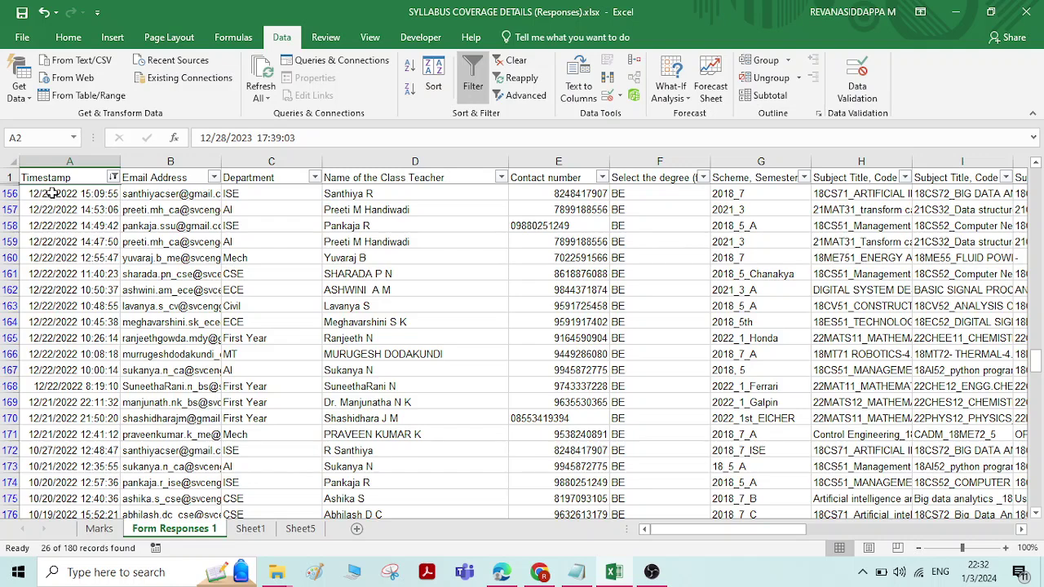
{"action": "left_click_drag", "start_coordinate": [51, 193], "coordinate": [659, 483]}
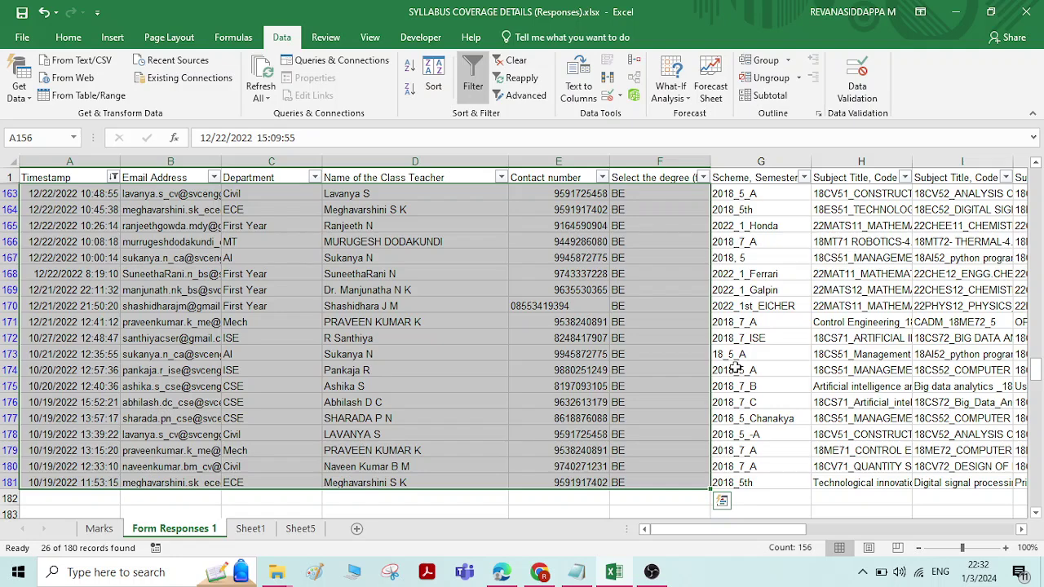
{"action": "left_click", "coordinate": [418, 357]}
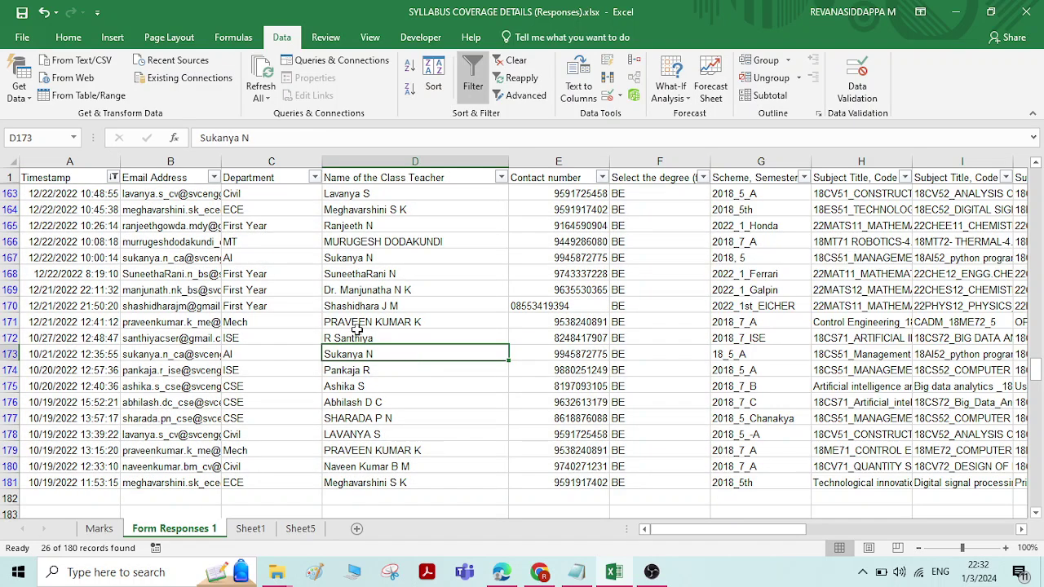
{"action": "scroll", "coordinate": [174, 308], "scroll_direction": "up", "scroll_amount": 2}
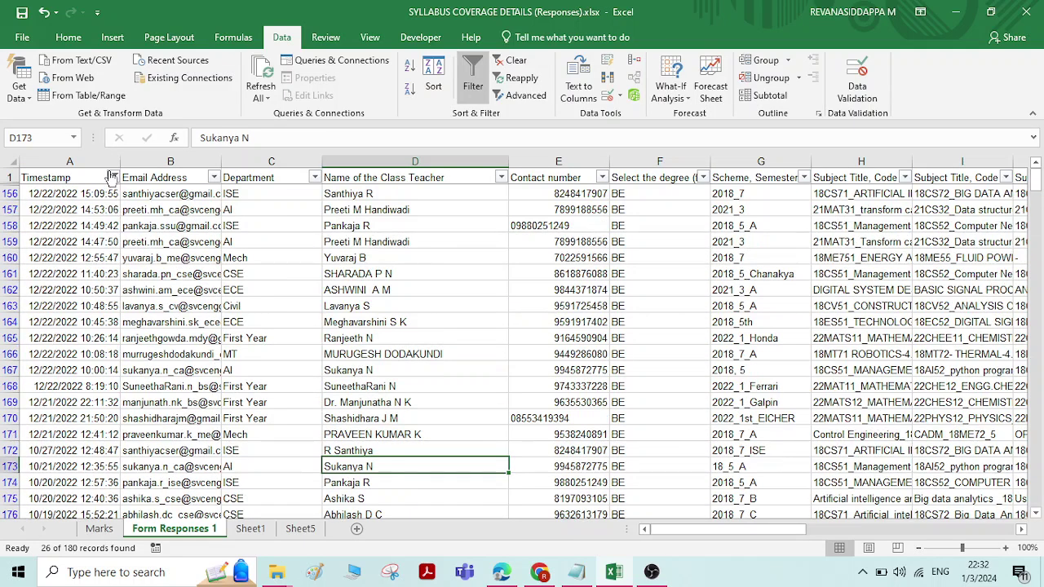
Step: Clear the year filter from the Timestamp column
{"action": "left_click", "coordinate": [113, 178]}
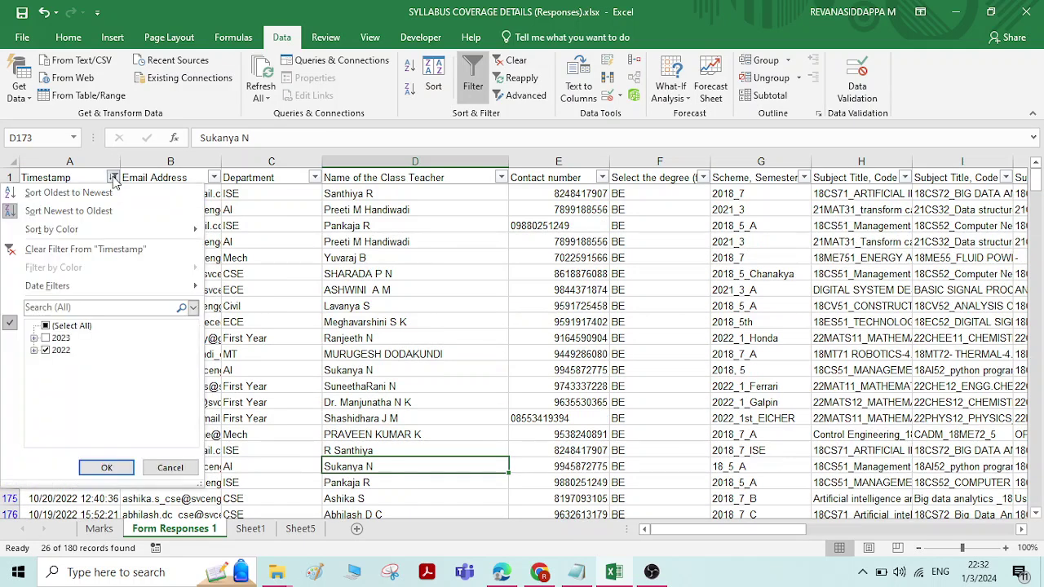
{"action": "left_click", "coordinate": [65, 327]}
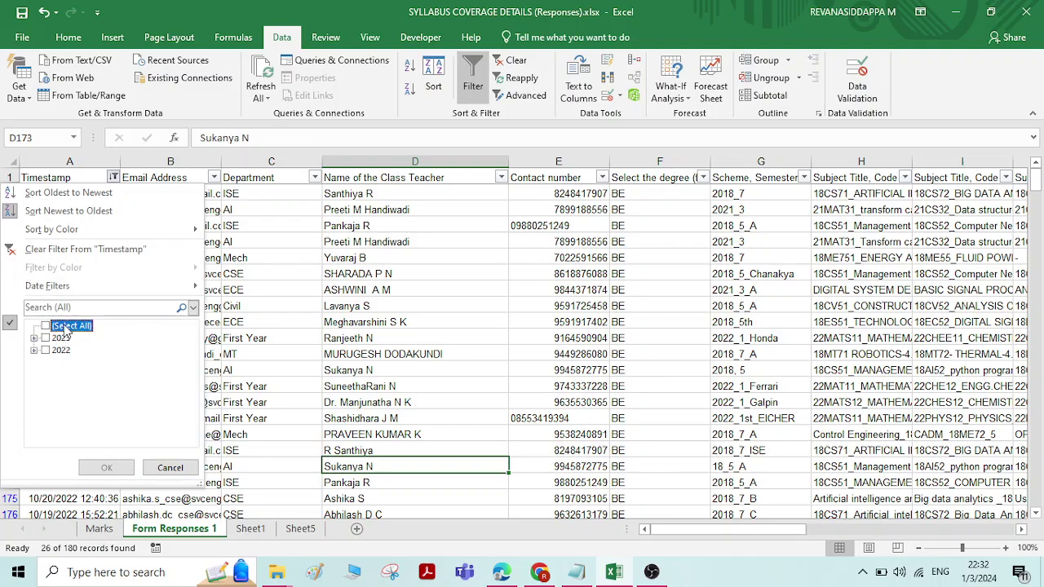
{"action": "left_click", "coordinate": [75, 248]}
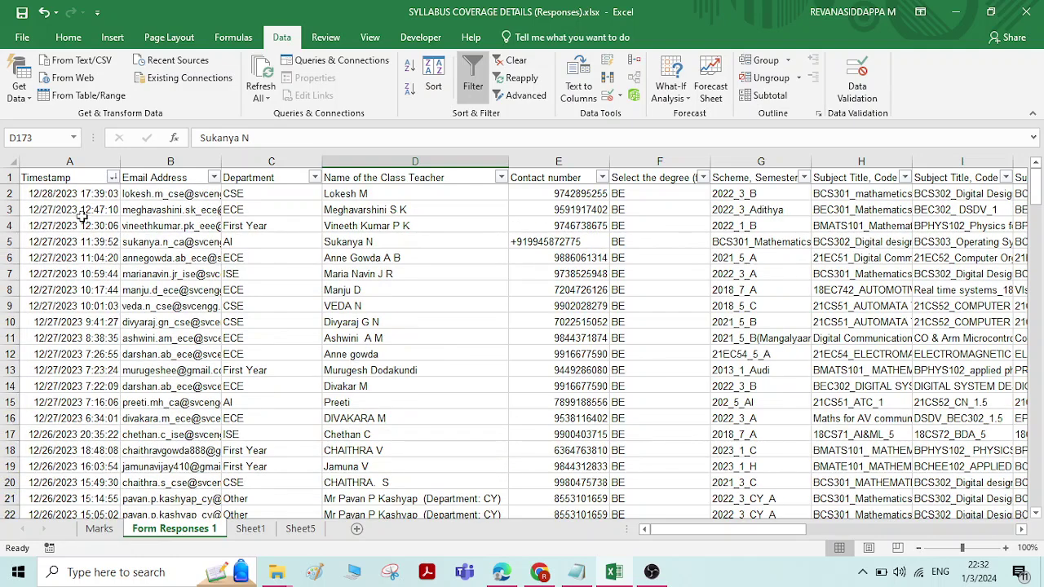
Step: Filter the Timestamp column to show only dates on or after 6/5/2022 and on or before 11/4/2023
{"action": "left_click", "coordinate": [113, 178]}
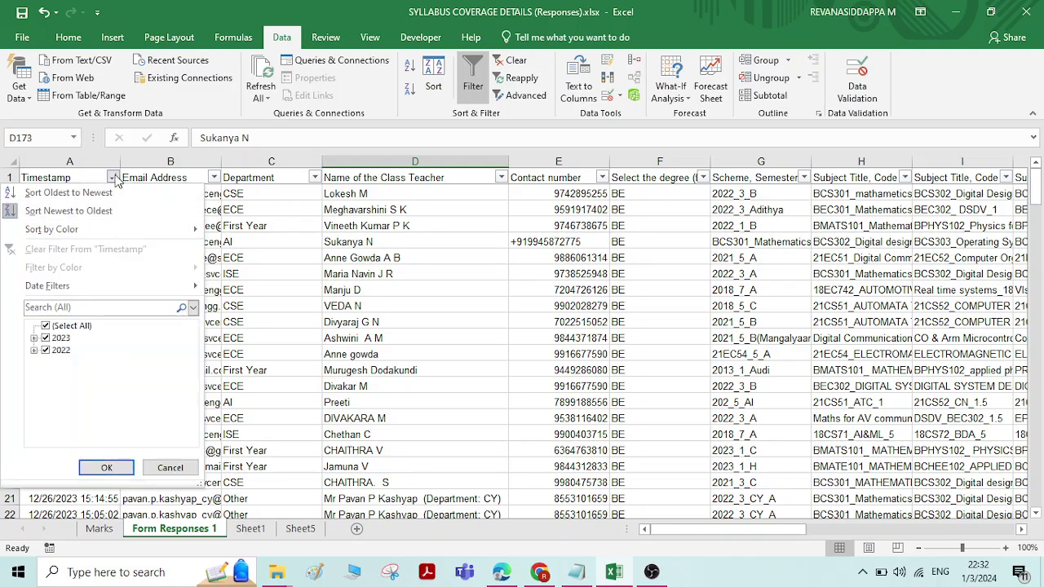
{"action": "mouse_move", "coordinate": [118, 290]}
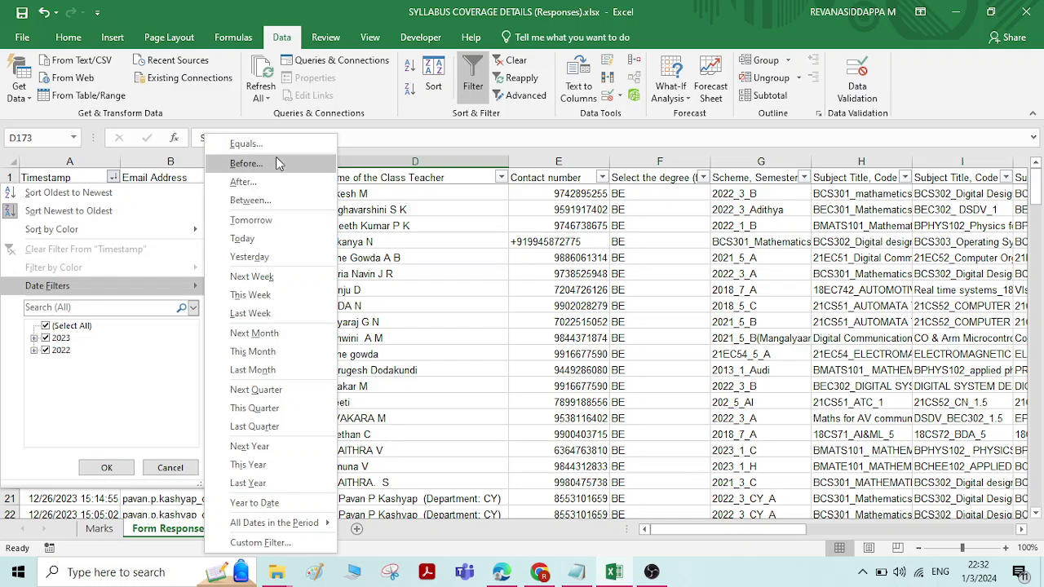
{"action": "left_click", "coordinate": [271, 201]}
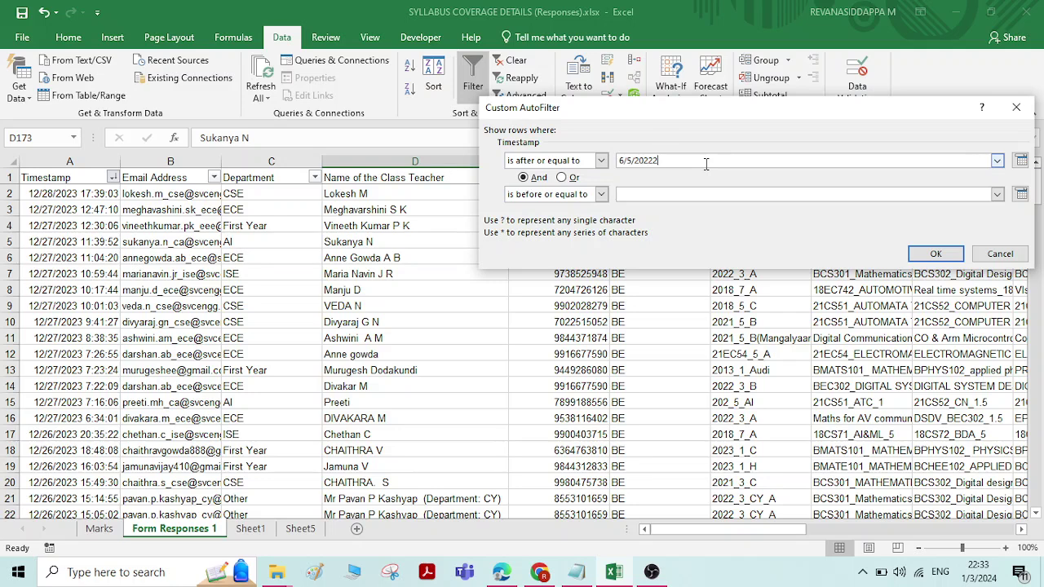
{"action": "left_click", "coordinate": [651, 194]}
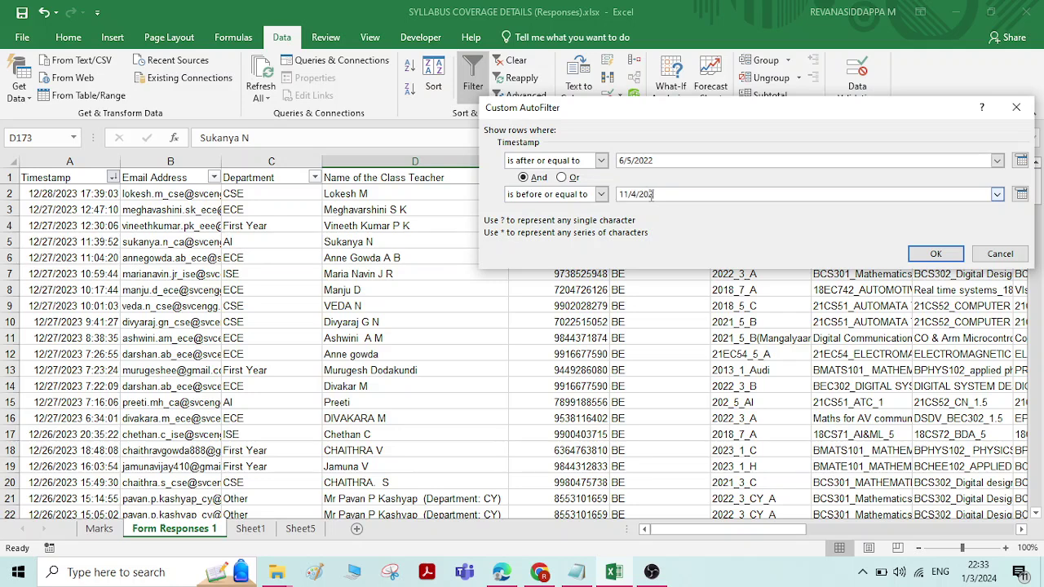
{"action": "left_click", "coordinate": [936, 254]}
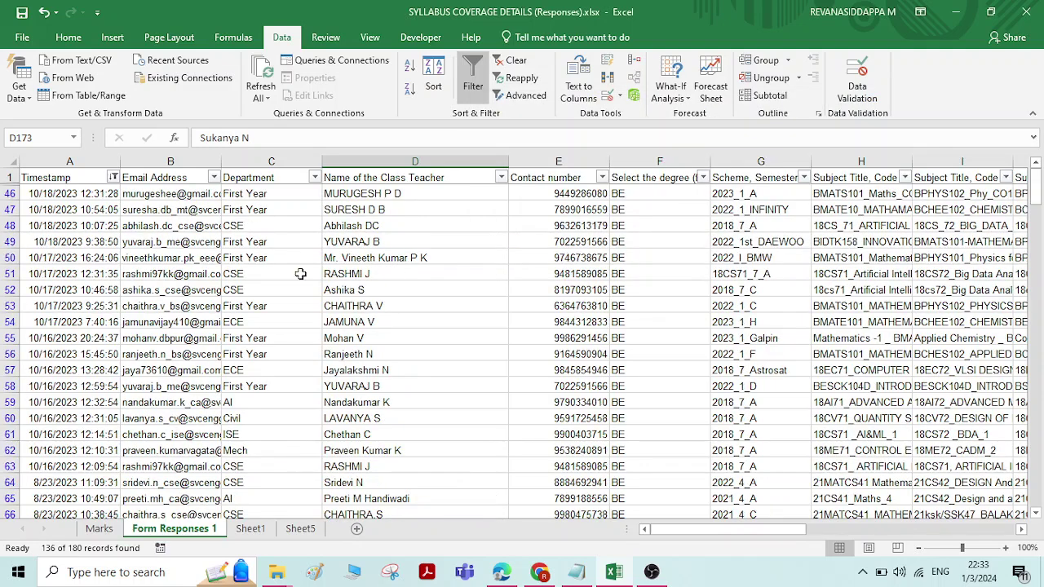
Step: Review the filtered Timestamp dates down to the last record and check that they fall within the chosen range
{"action": "scroll", "coordinate": [57, 230], "scroll_direction": "down", "scroll_amount": 2}
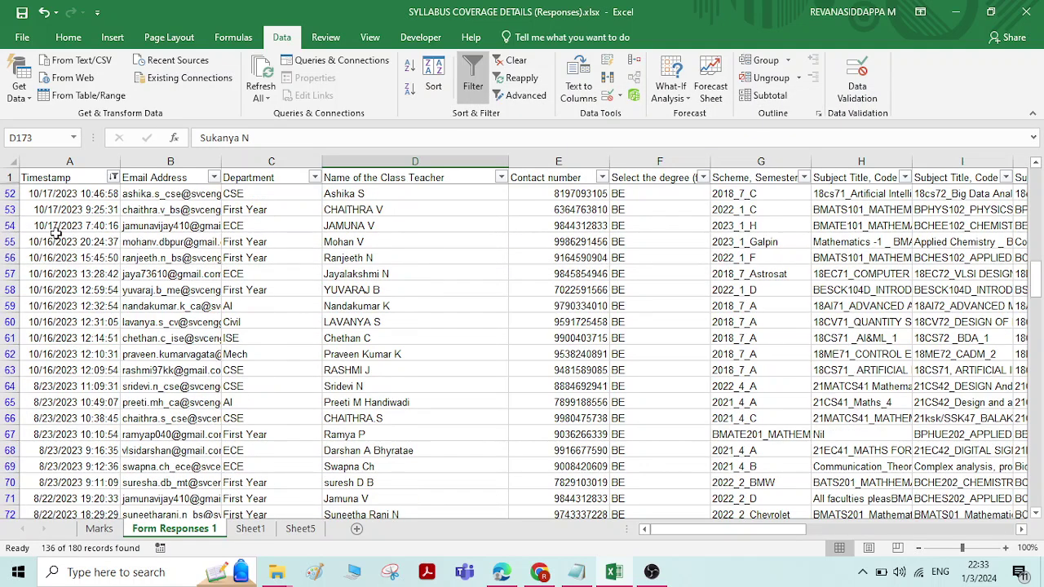
{"action": "scroll", "coordinate": [55, 234], "scroll_direction": "up", "scroll_amount": 2}
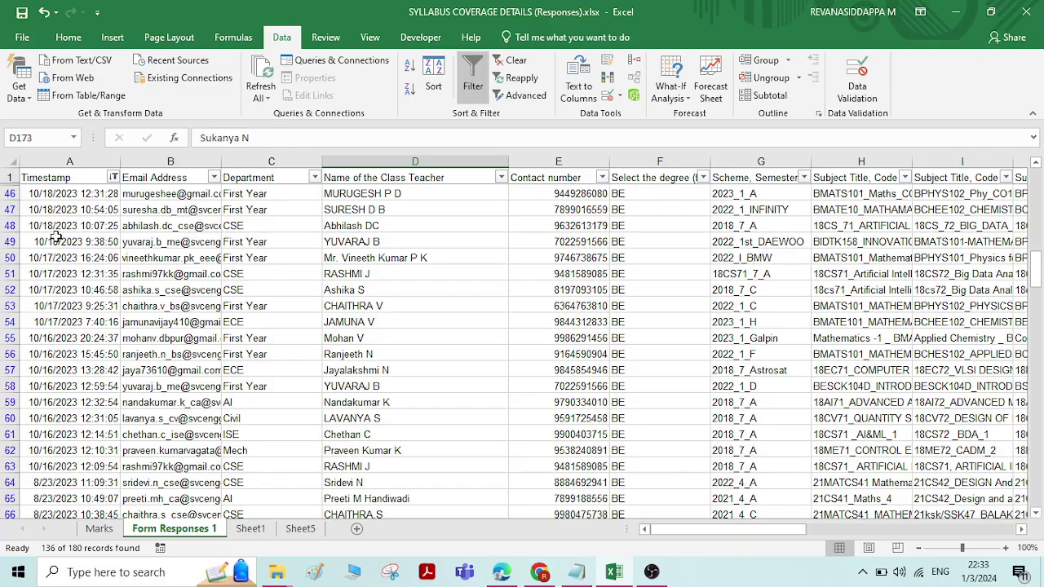
{"action": "scroll", "coordinate": [55, 234], "scroll_direction": "down", "scroll_amount": 15}
{"action": "scroll", "coordinate": [56, 236], "scroll_direction": "down", "scroll_amount": 20}
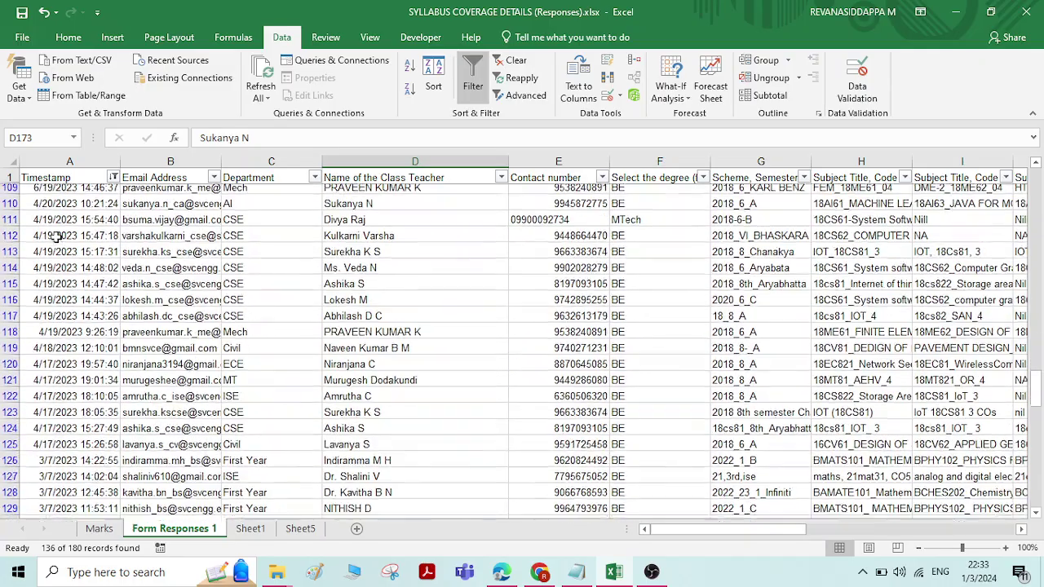
{"action": "scroll", "coordinate": [55, 237], "scroll_direction": "down", "scroll_amount": 9}
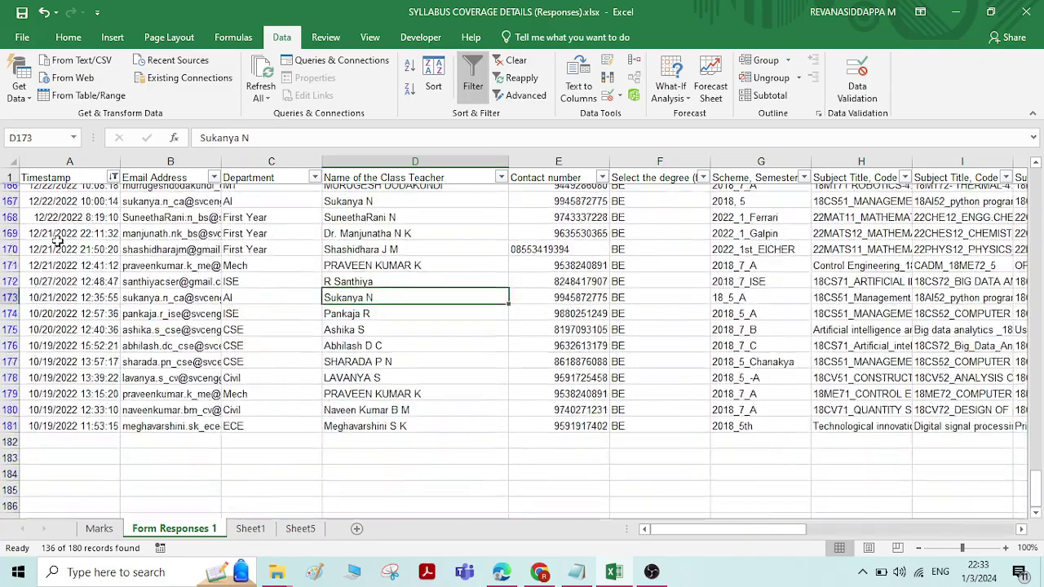
{"action": "scroll", "coordinate": [55, 286], "scroll_direction": "up", "scroll_amount": 4}
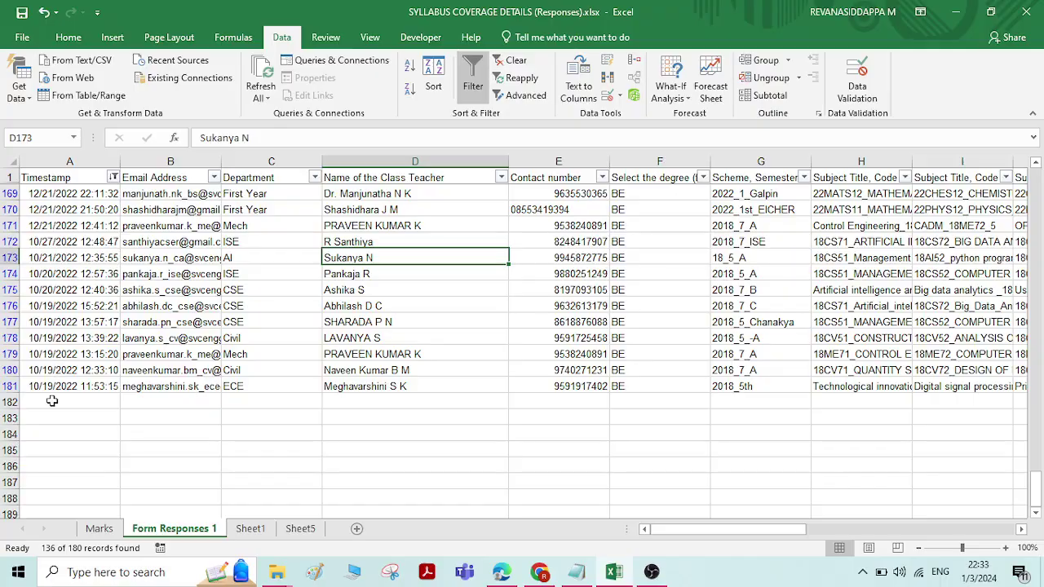
{"action": "scroll", "coordinate": [53, 400], "scroll_direction": "up", "scroll_amount": 12}
{"action": "scroll", "coordinate": [55, 395], "scroll_direction": "down", "scroll_amount": 7}
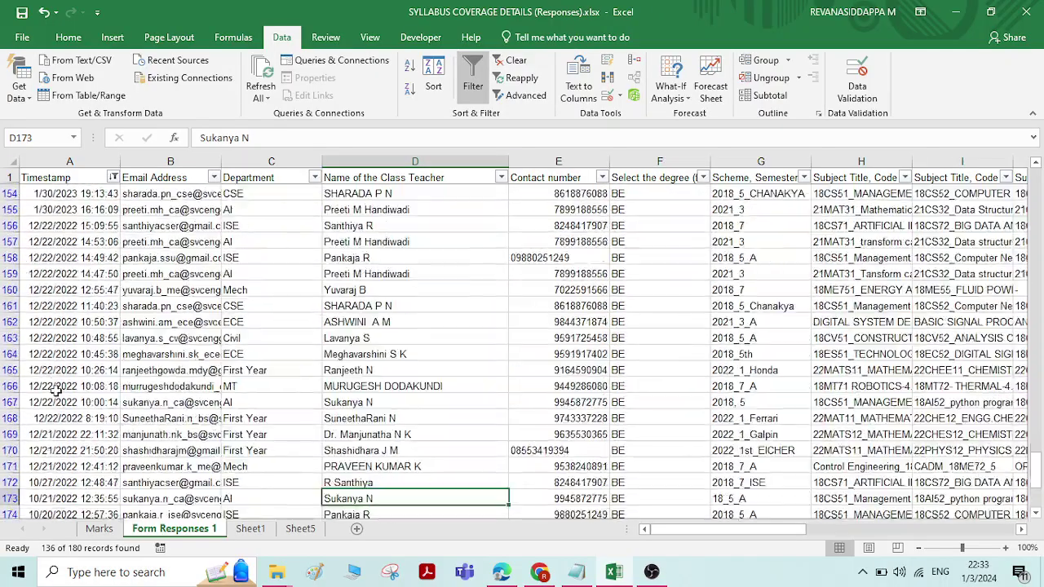
{"action": "scroll", "coordinate": [57, 391], "scroll_direction": "up", "scroll_amount": 20}
{"action": "scroll", "coordinate": [59, 389], "scroll_direction": "down", "scroll_amount": 20}
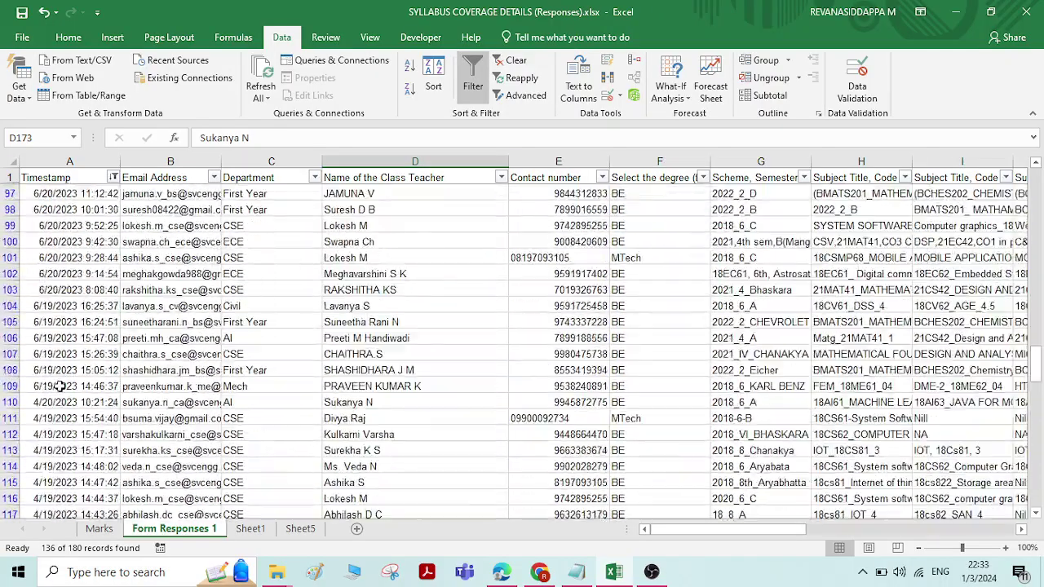
{"action": "scroll", "coordinate": [59, 390], "scroll_direction": "down", "scroll_amount": 4}
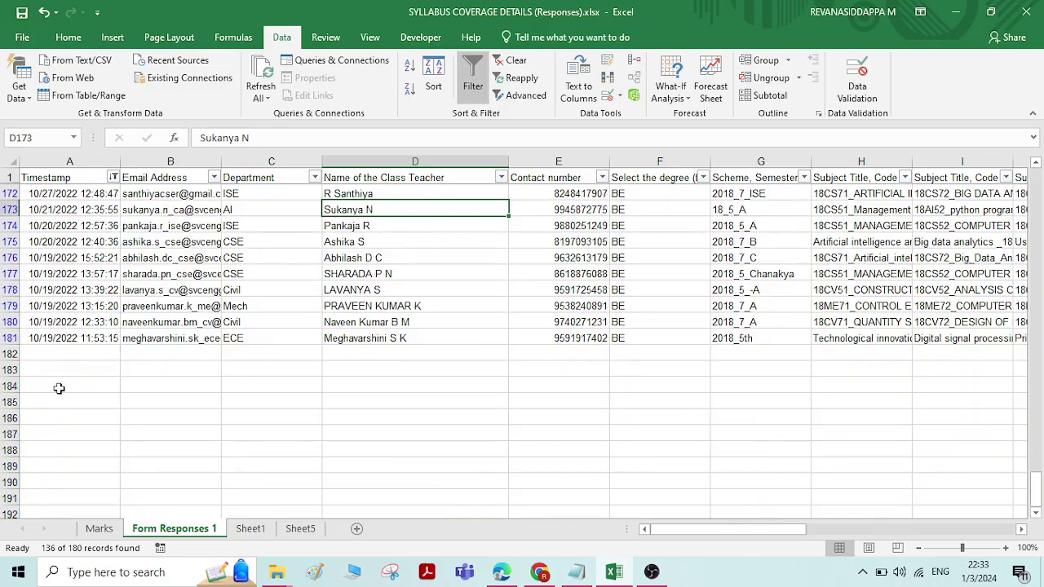
{"action": "scroll", "coordinate": [59, 389], "scroll_direction": "up", "scroll_amount": 5}
{"action": "scroll", "coordinate": [59, 389], "scroll_direction": "up", "scroll_amount": 20}
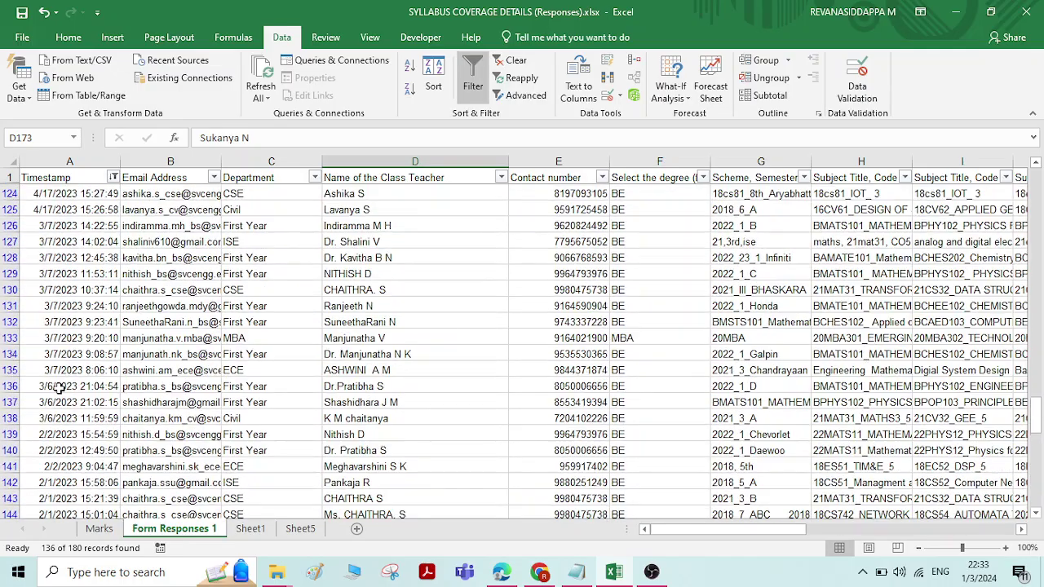
{"action": "scroll", "coordinate": [59, 389], "scroll_direction": "up", "scroll_amount": 4}
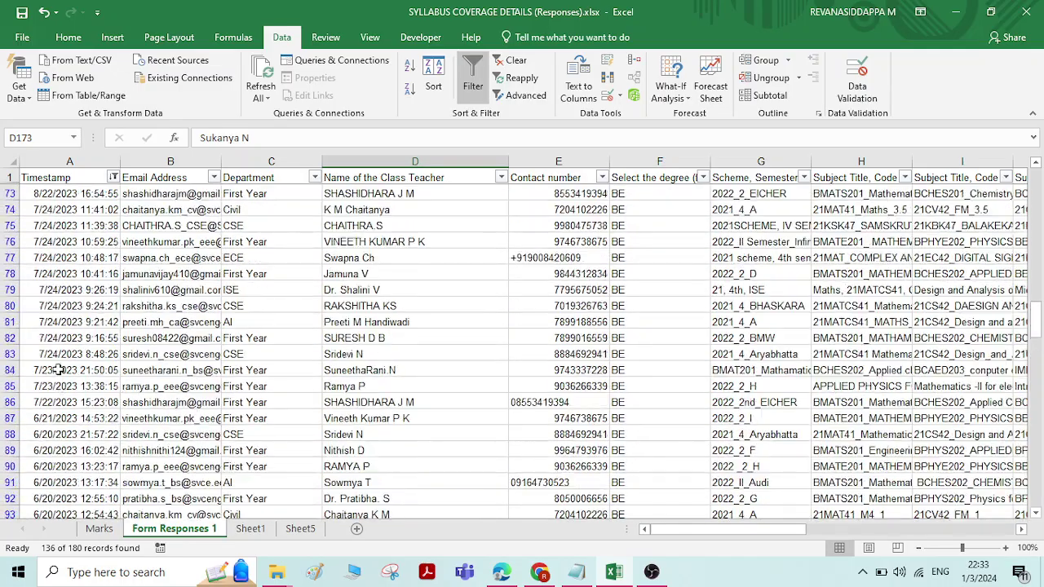
{"action": "scroll", "coordinate": [59, 369], "scroll_direction": "up", "scroll_amount": 7}
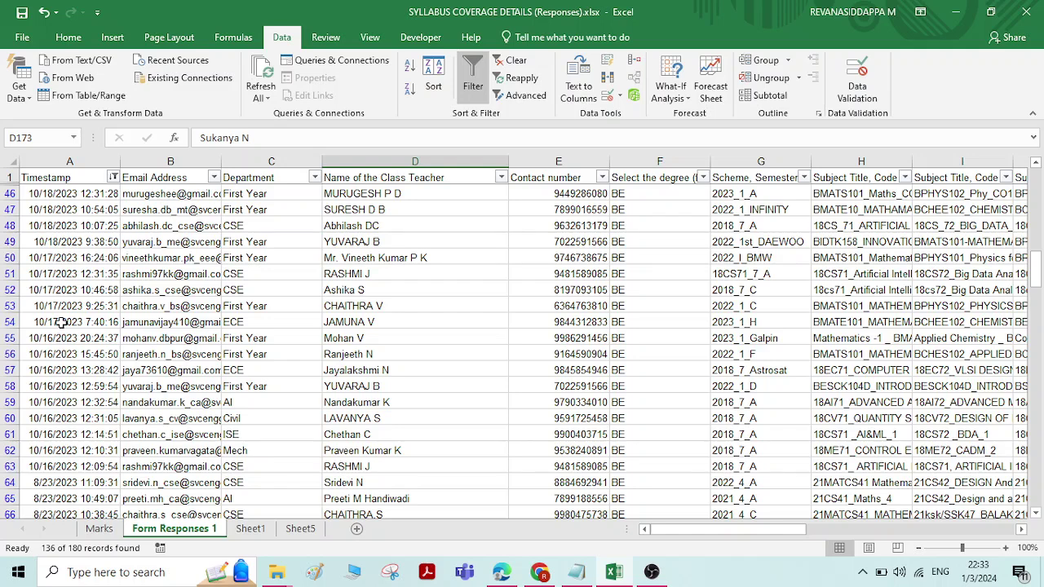
Step: Filter the Timestamp column to show only the year 2023, and clear that filter again
{"action": "left_click", "coordinate": [113, 177]}
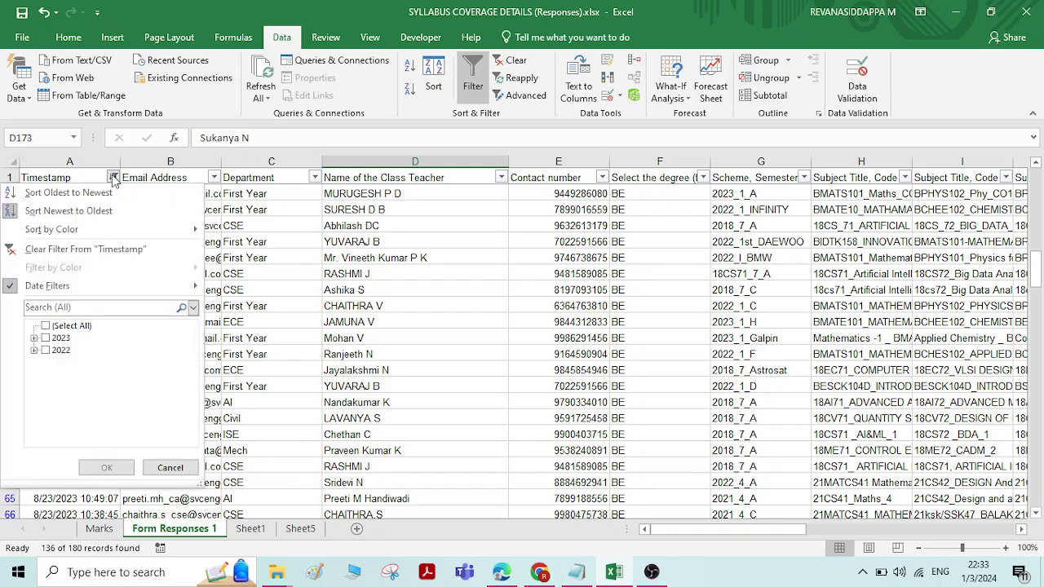
{"action": "left_click", "coordinate": [46, 338]}
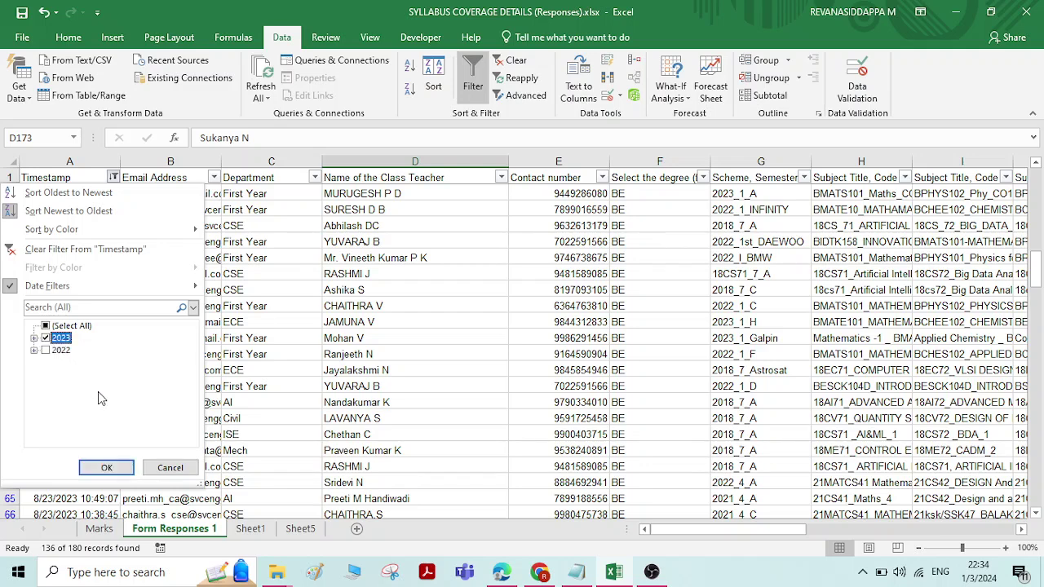
{"action": "left_click", "coordinate": [107, 467]}
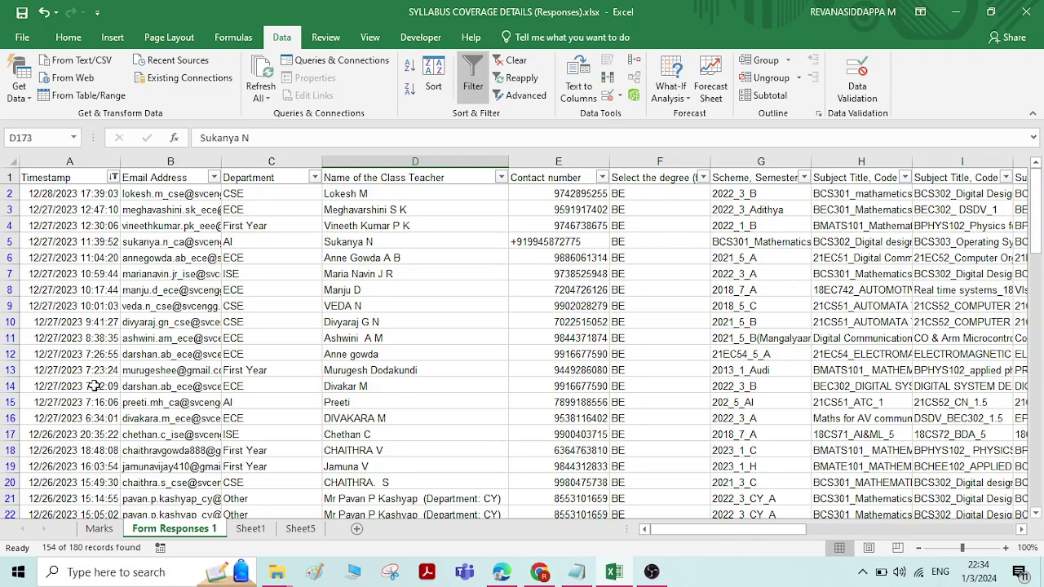
{"action": "left_click", "coordinate": [114, 178]}
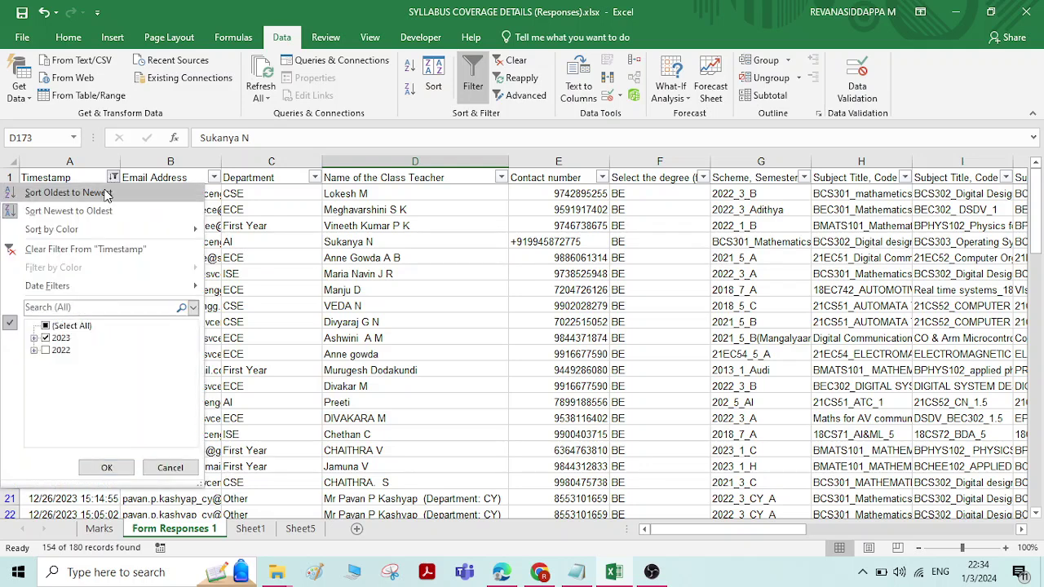
{"action": "left_click", "coordinate": [91, 250]}
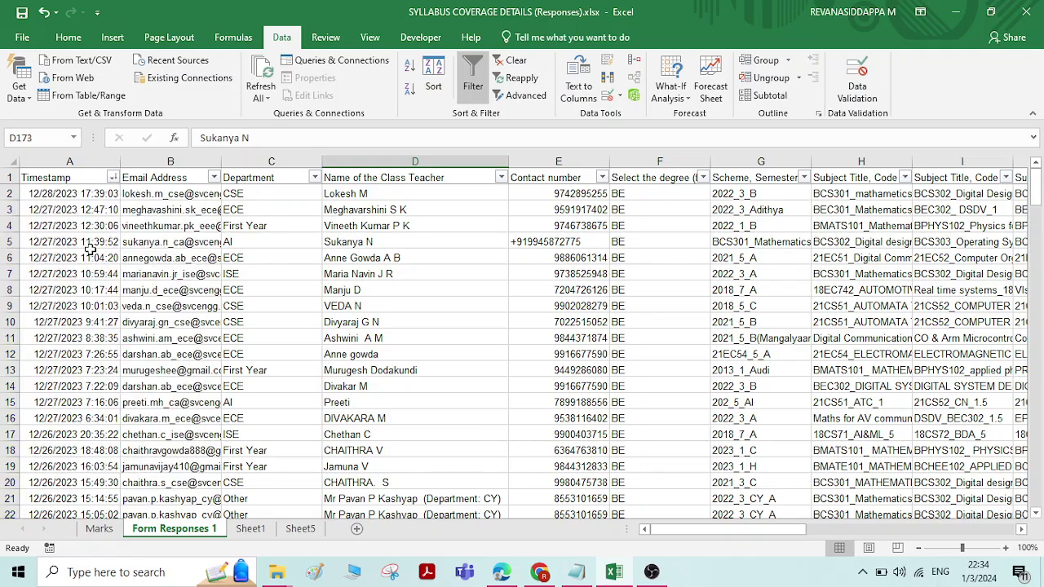
Step: Filter the Timestamp column to show only dates after 11/8/2022 and review the filtered rows down to the last record
{"action": "left_click", "coordinate": [113, 178]}
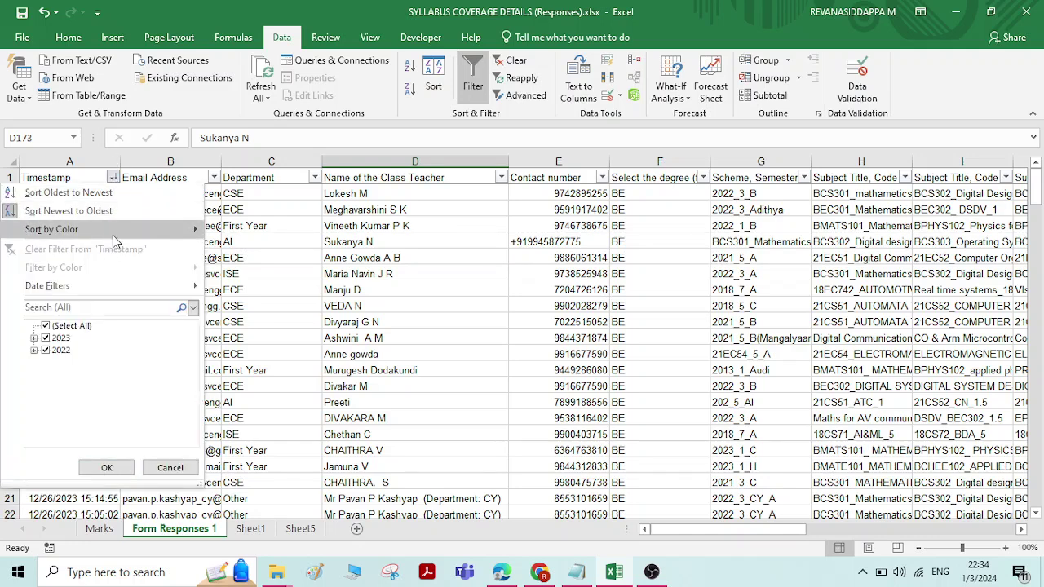
{"action": "mouse_move", "coordinate": [94, 279]}
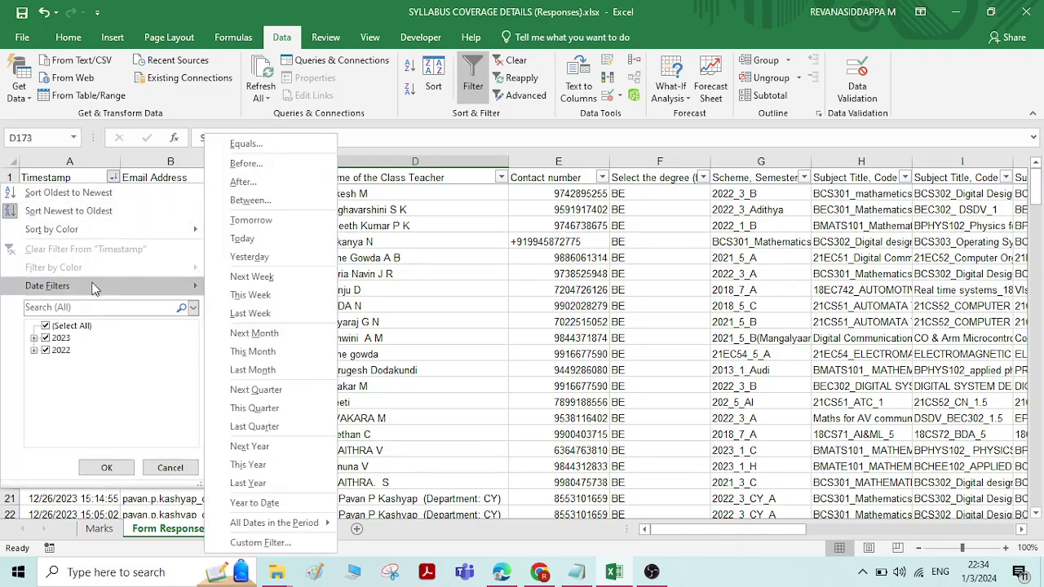
{"action": "left_click", "coordinate": [257, 184]}
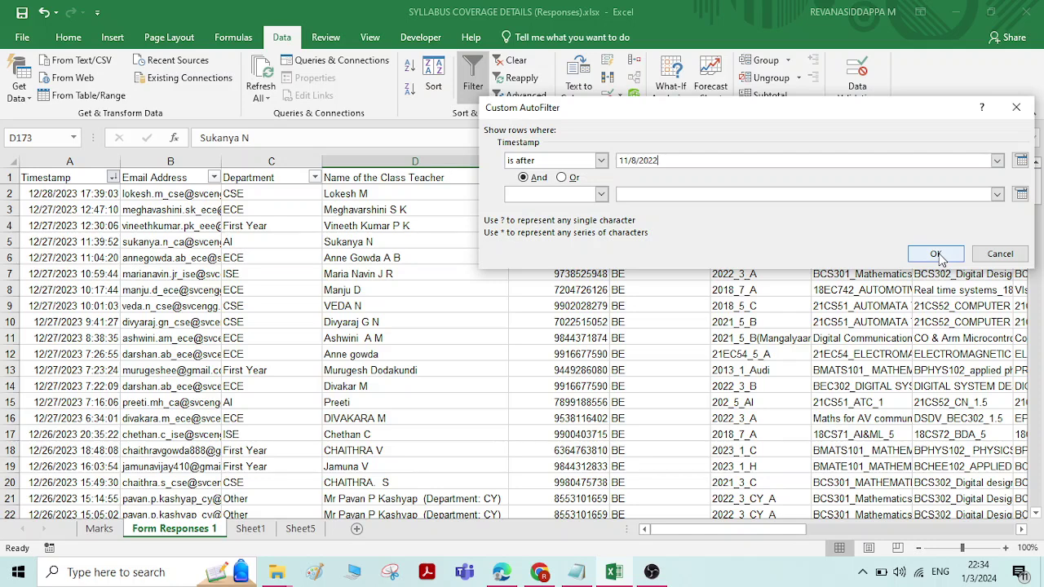
{"action": "left_click", "coordinate": [935, 254]}
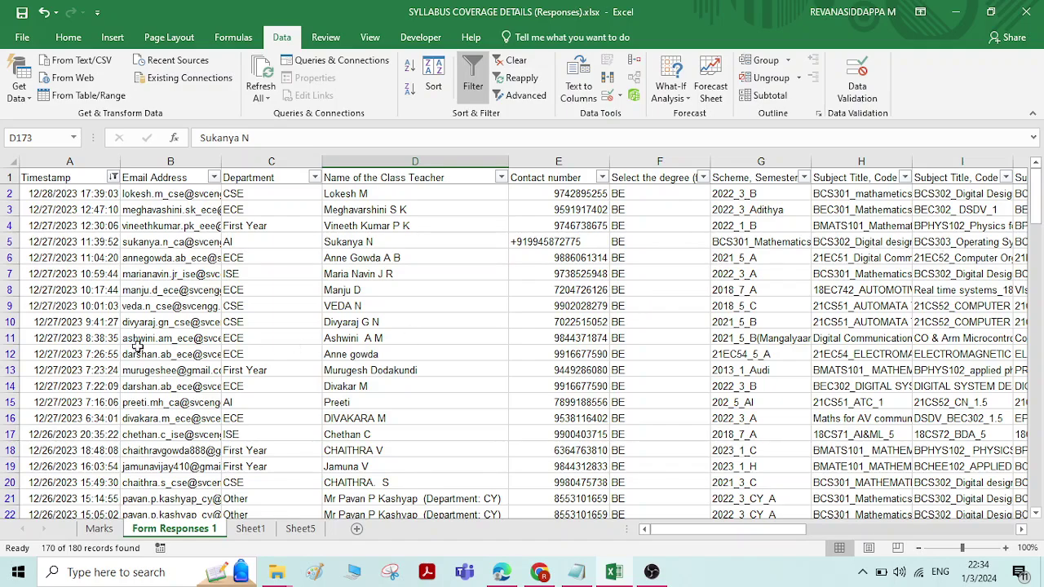
{"action": "scroll", "coordinate": [64, 283], "scroll_direction": "down", "scroll_amount": 10}
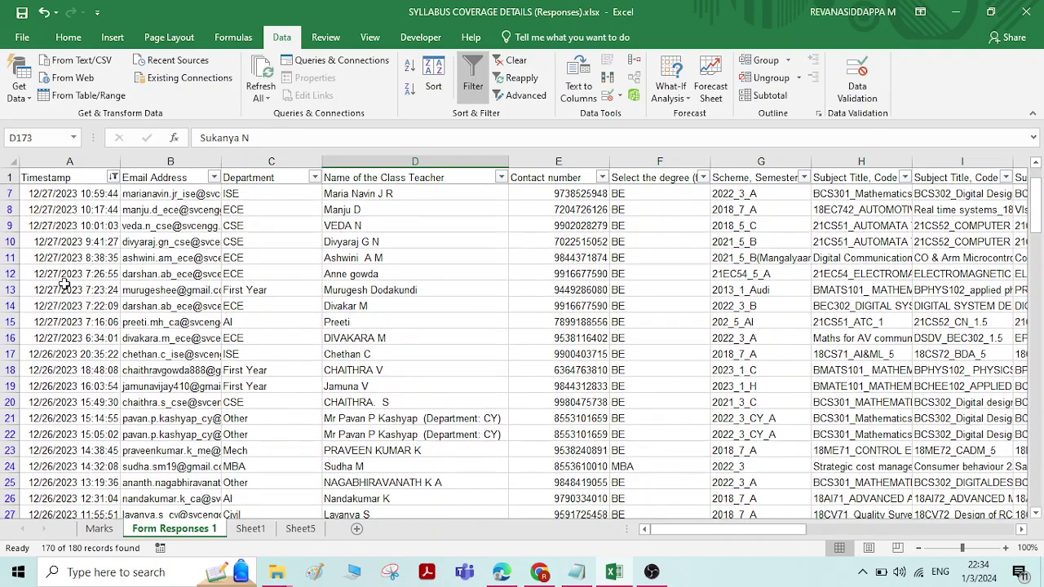
{"action": "scroll", "coordinate": [64, 283], "scroll_direction": "down", "scroll_amount": 12}
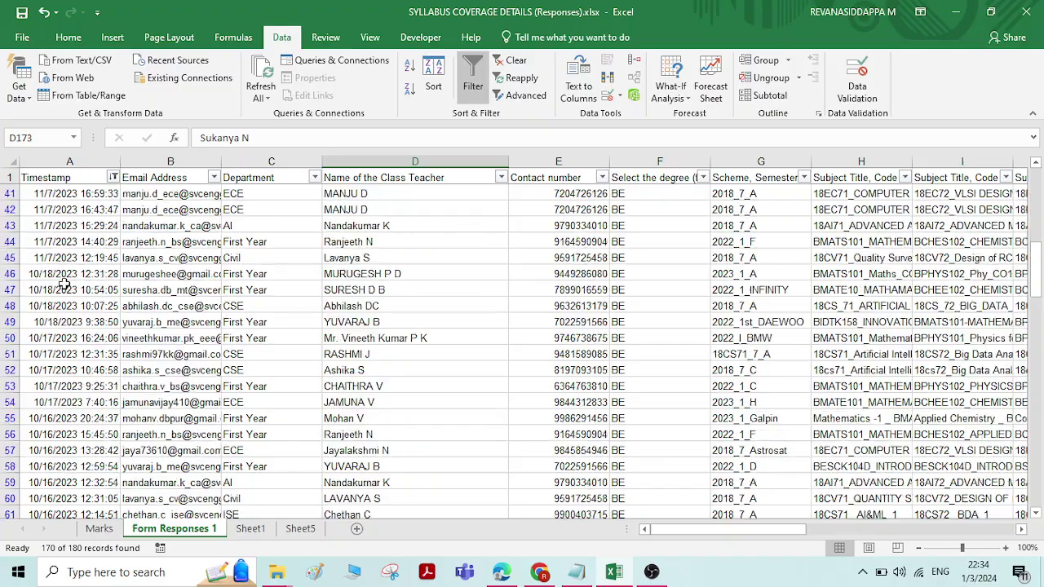
{"action": "scroll", "coordinate": [63, 283], "scroll_direction": "down", "scroll_amount": 19}
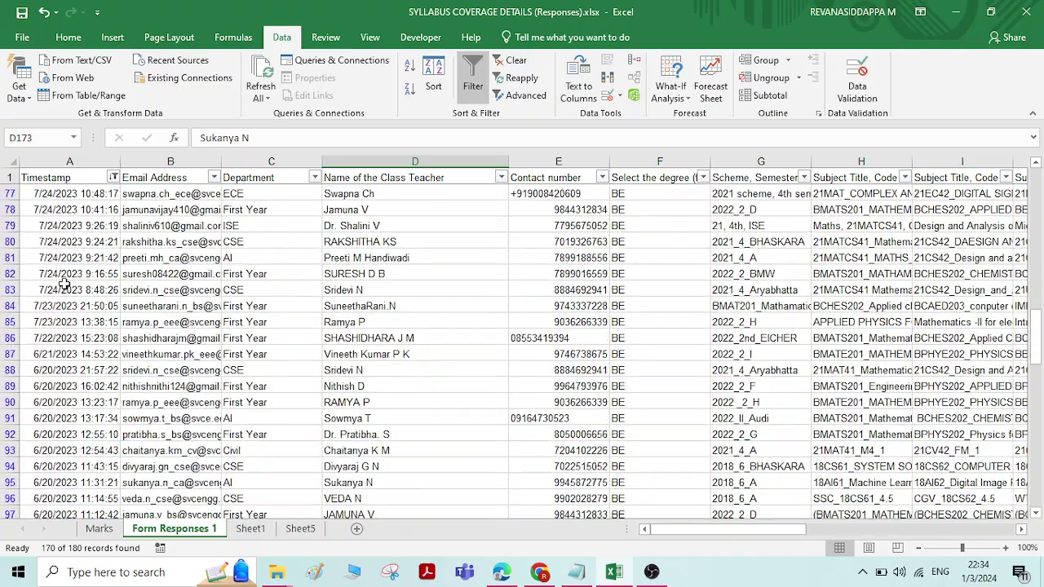
{"action": "scroll", "coordinate": [62, 284], "scroll_direction": "down", "scroll_amount": 12}
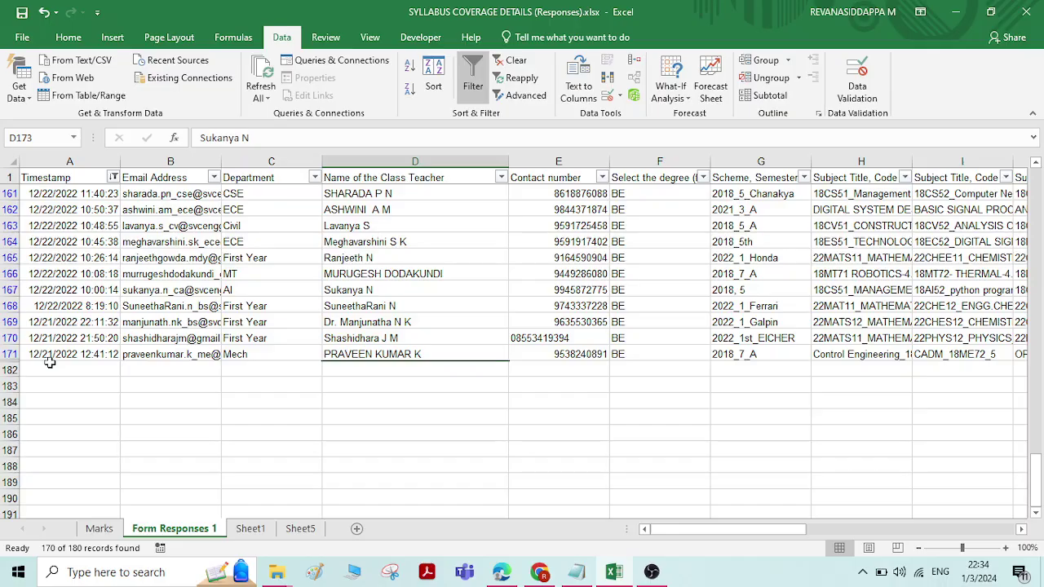
{"action": "scroll", "coordinate": [49, 363], "scroll_direction": "up", "scroll_amount": 9}
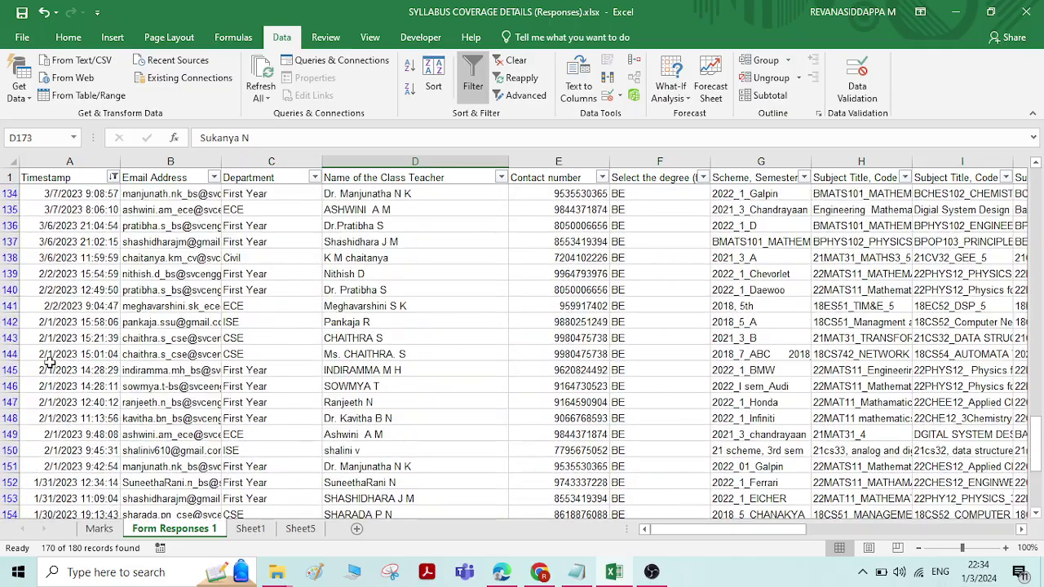
{"action": "scroll", "coordinate": [49, 363], "scroll_direction": "up", "scroll_amount": 20}
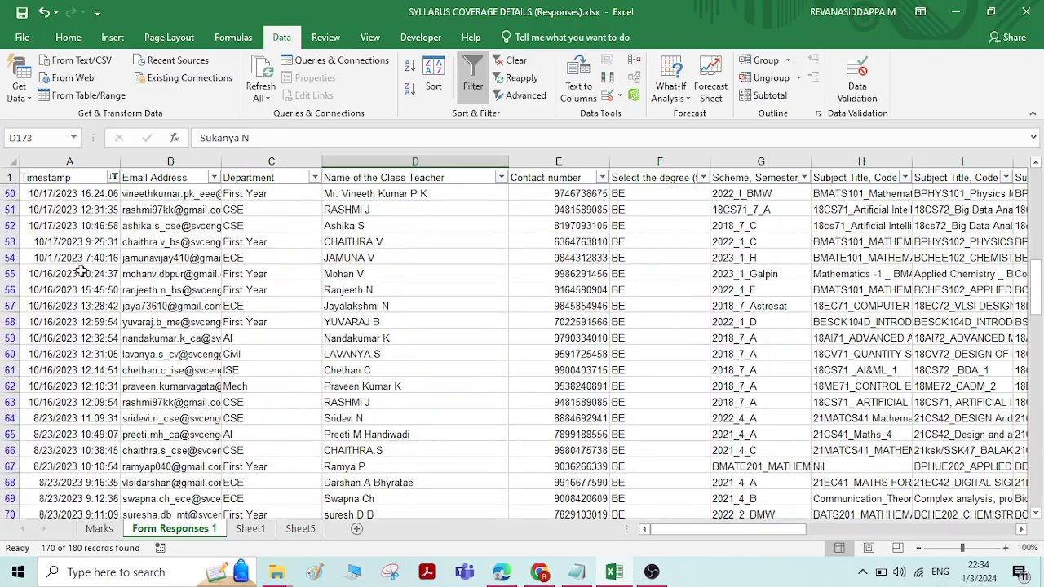
Step: Clear the after-date filter from the Timestamp column
{"action": "left_click", "coordinate": [114, 177]}
{"action": "left_click", "coordinate": [93, 249]}
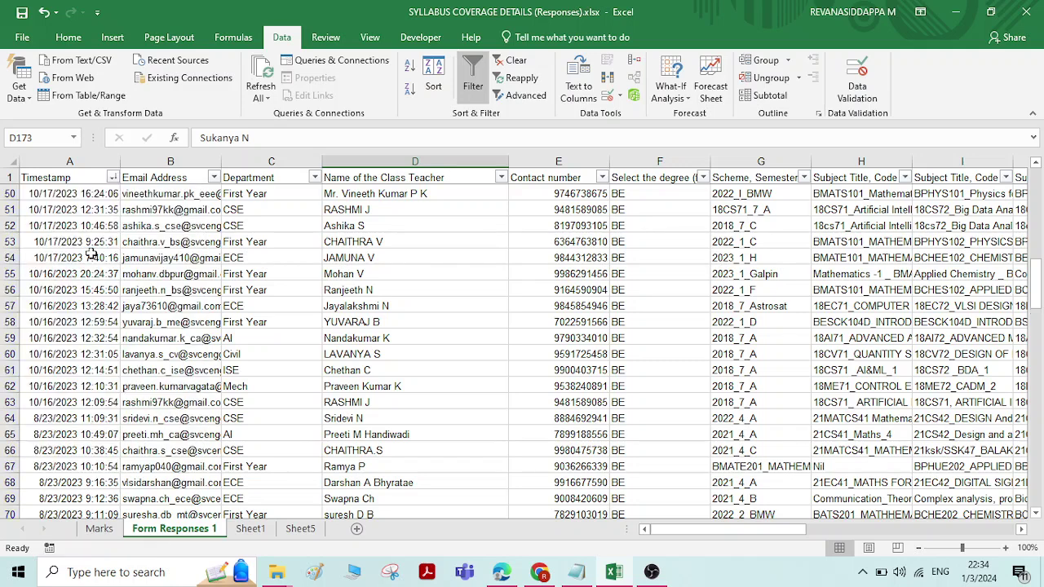
Step: Examine the remaining date filter options for the Timestamp column, from week, month, quarter and year to all dates in a period
{"action": "left_click", "coordinate": [114, 178]}
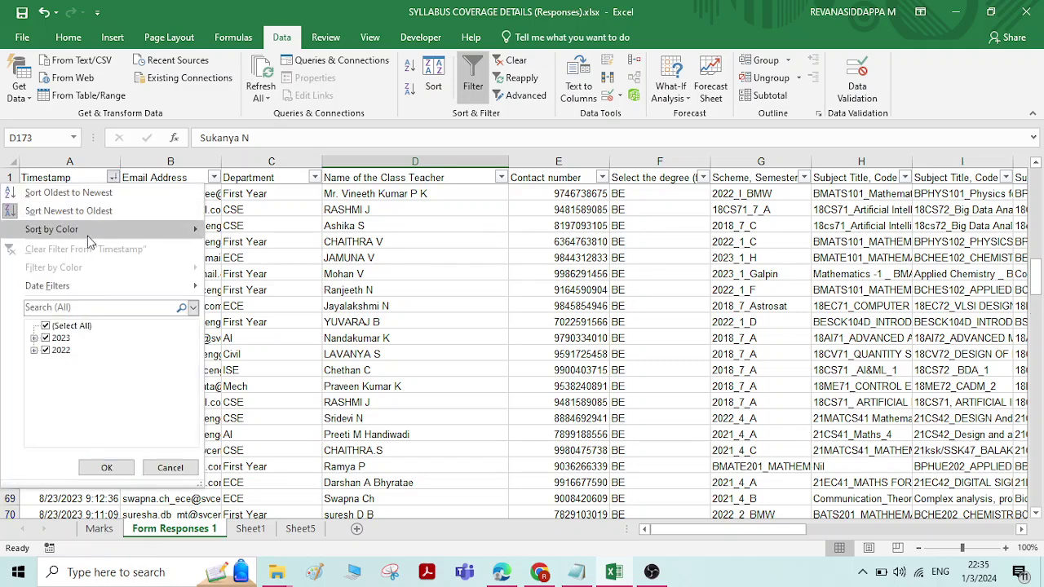
{"action": "mouse_move", "coordinate": [73, 284]}
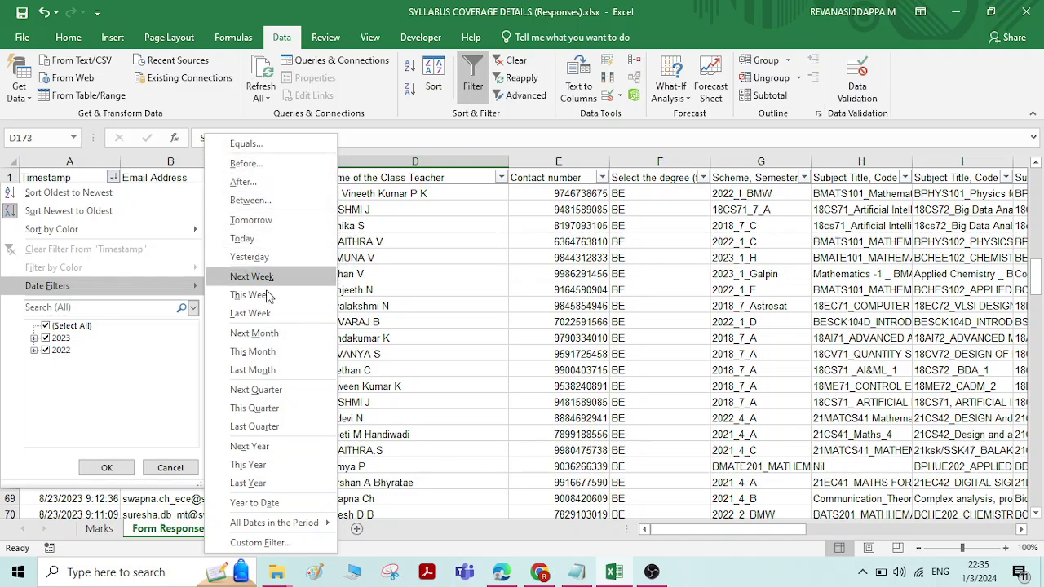
{"action": "mouse_move", "coordinate": [261, 525]}
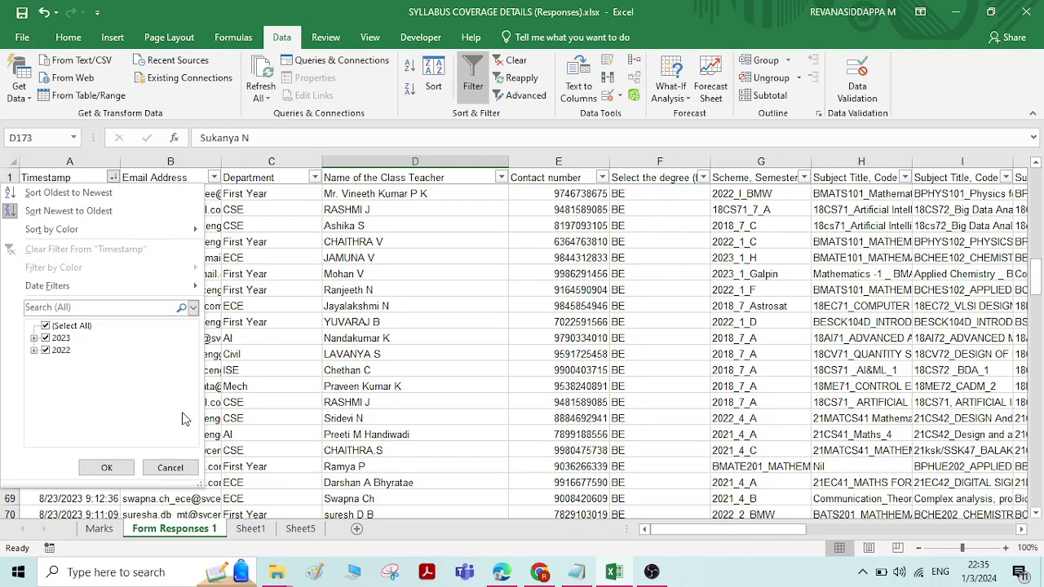
Step: Color the Date Filter entry on Sheet1 red and select the TEXT FILTER entry below it
{"action": "left_click", "coordinate": [171, 467]}
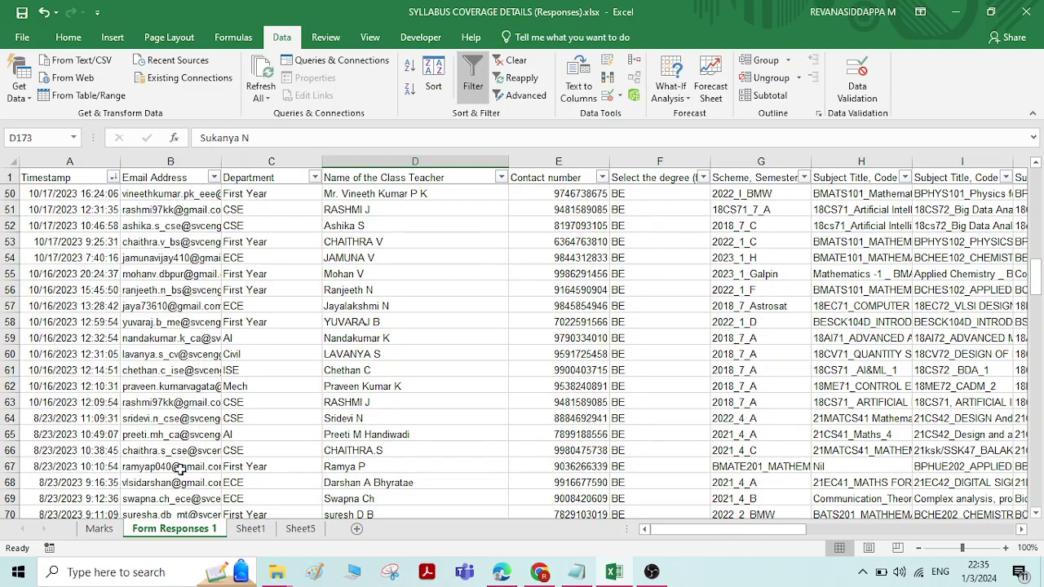
{"action": "left_click", "coordinate": [253, 531]}
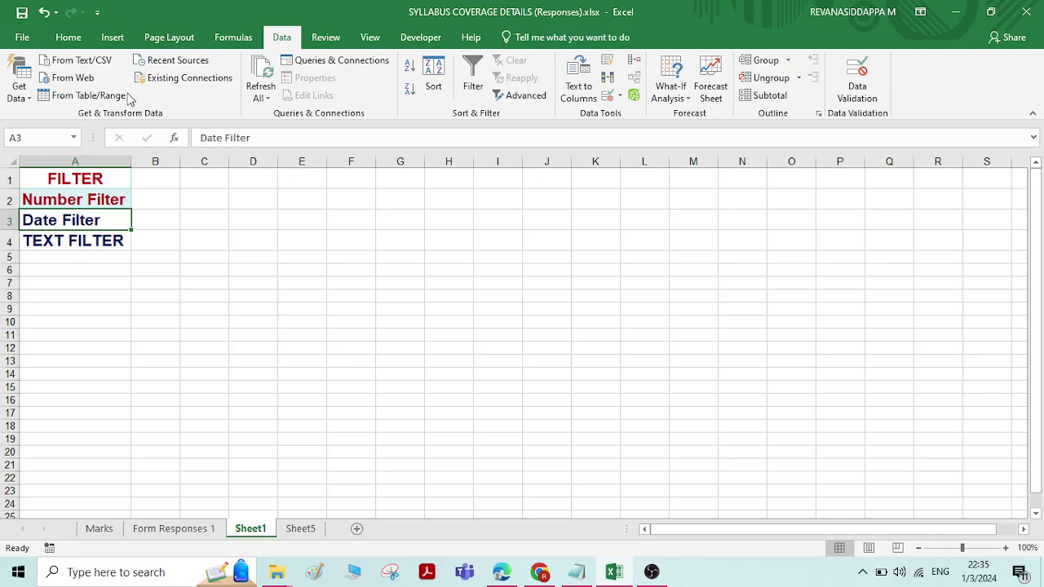
{"action": "left_click", "coordinate": [69, 38]}
{"action": "left_click", "coordinate": [257, 92]}
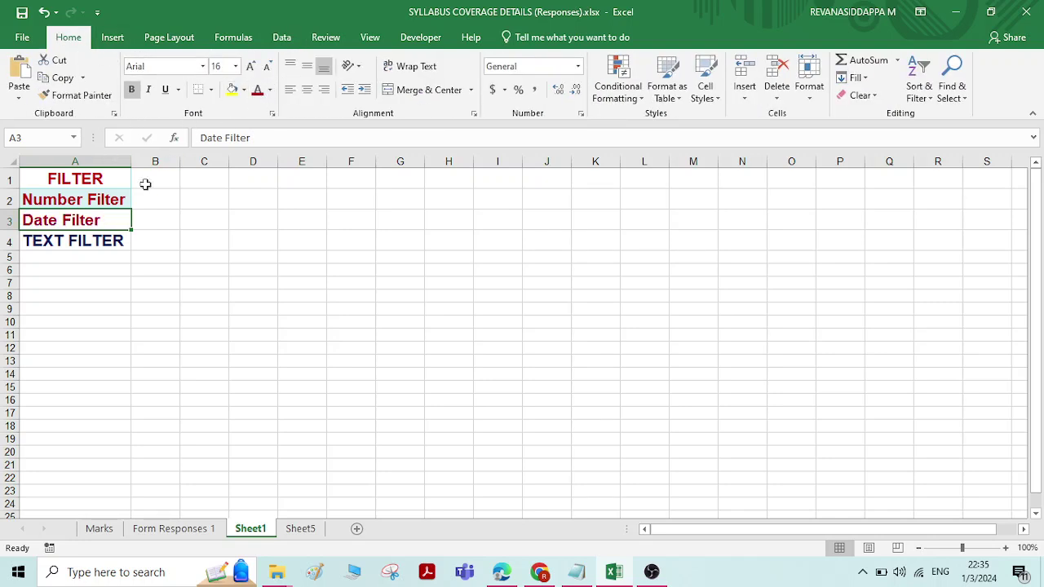
{"action": "left_click", "coordinate": [104, 241]}
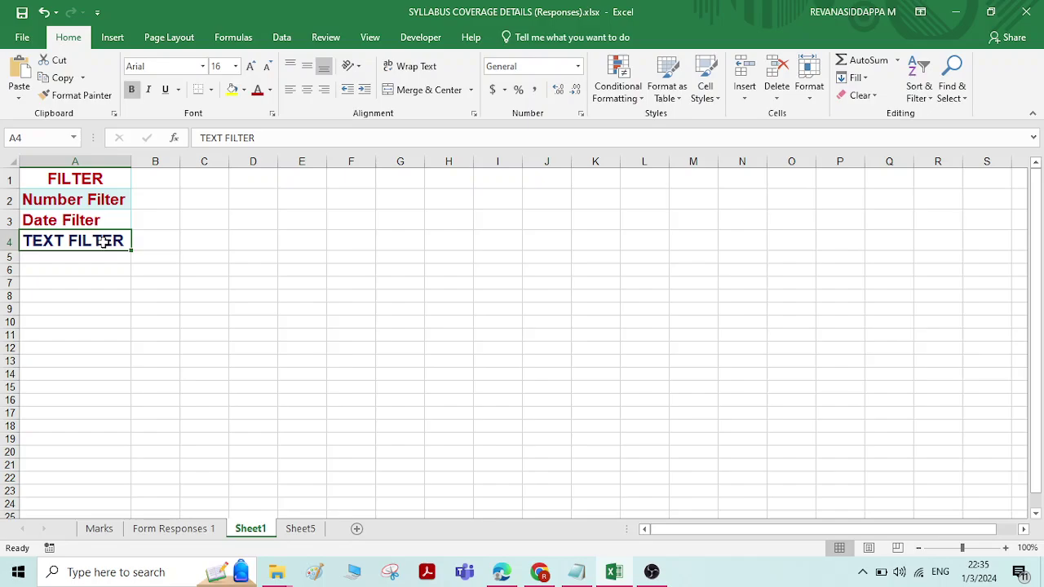
Step: Turn the filter on the Form Responses 1 data off and on again
{"action": "left_click", "coordinate": [174, 529]}
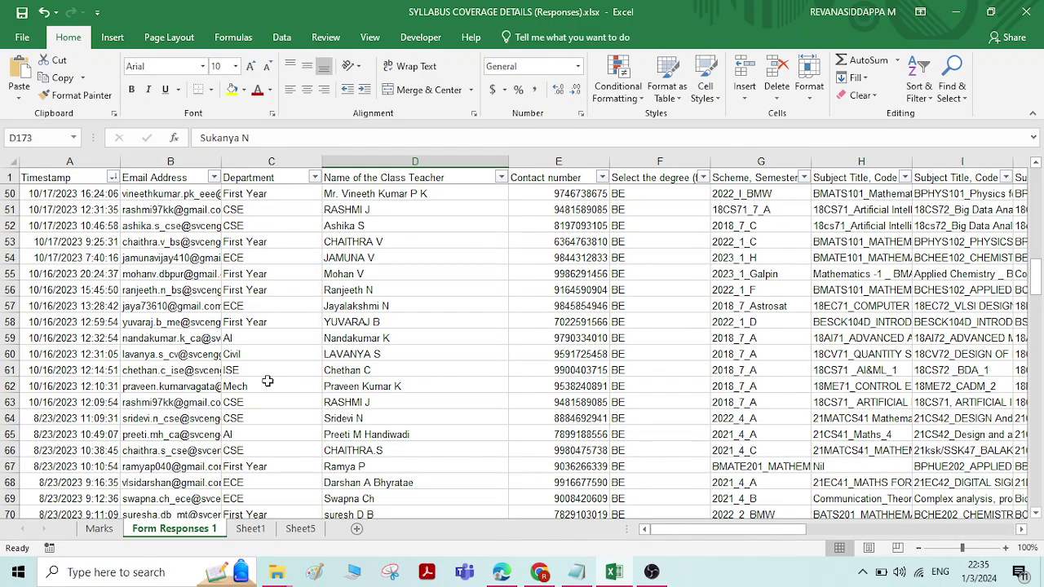
{"action": "left_click", "coordinate": [391, 252]}
{"action": "scroll", "coordinate": [298, 271], "scroll_direction": "up", "scroll_amount": 16}
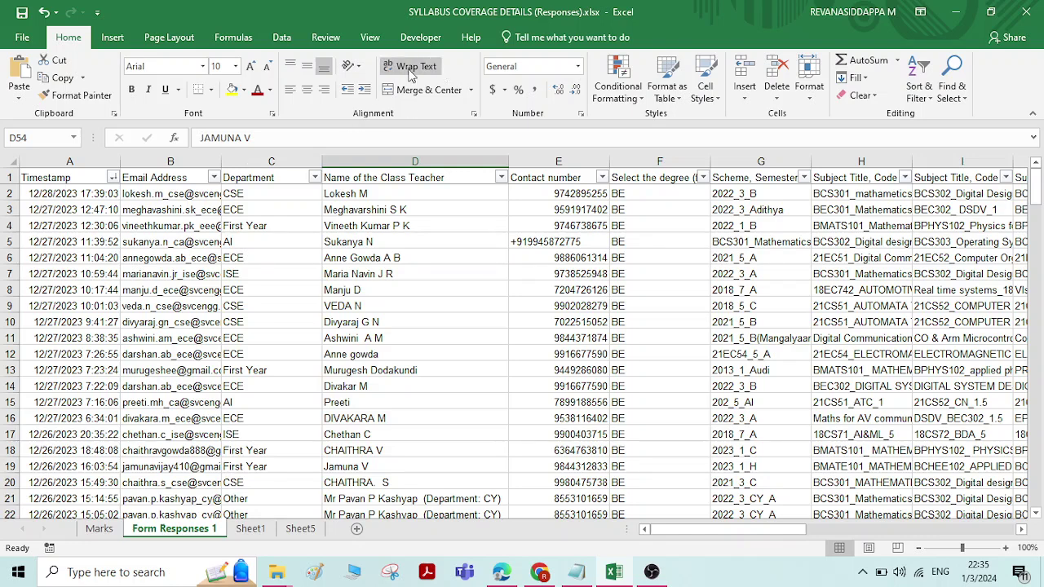
{"action": "left_click", "coordinate": [282, 36]}
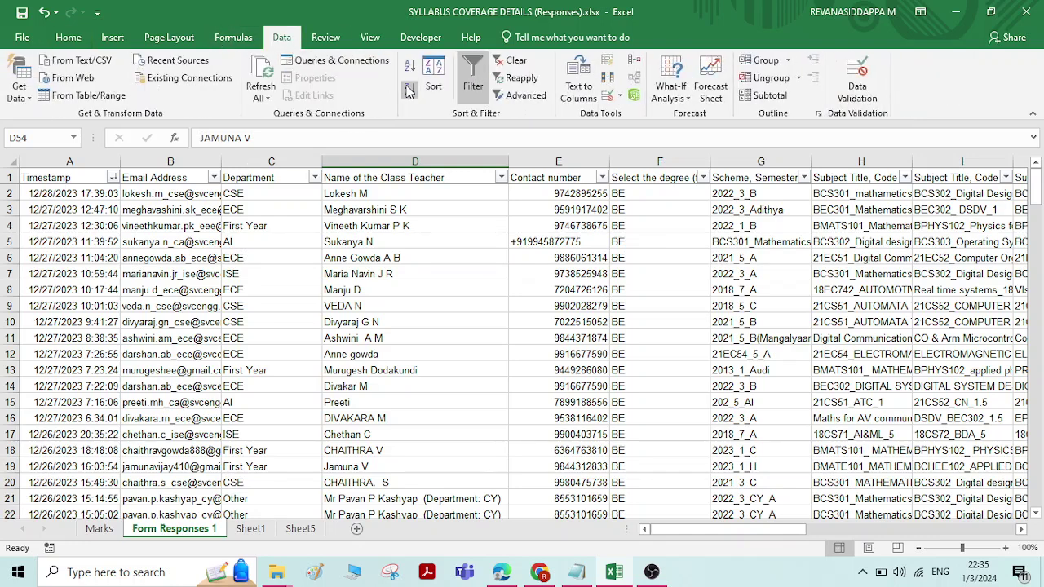
{"action": "left_click", "coordinate": [473, 85]}
{"action": "left_click", "coordinate": [473, 86]}
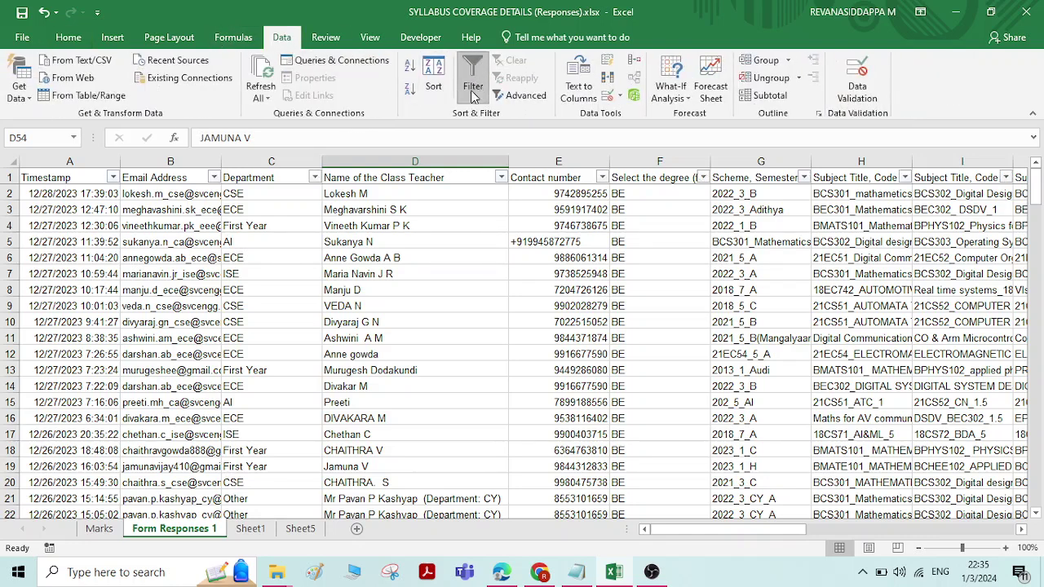
Step: Filter the Department column to show only the CSE and ECE rows
{"action": "left_click", "coordinate": [288, 262]}
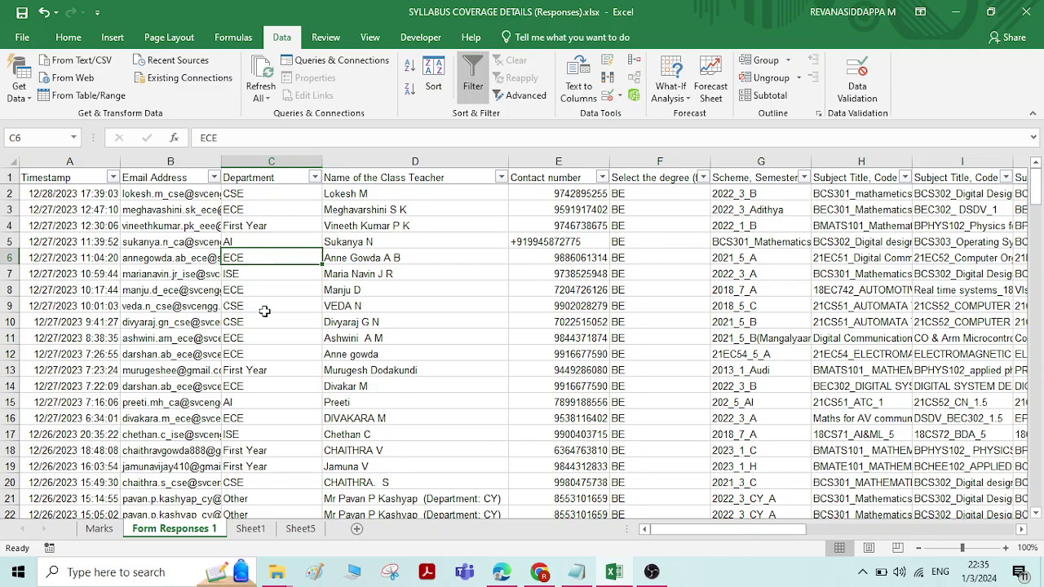
{"action": "left_click", "coordinate": [314, 177]}
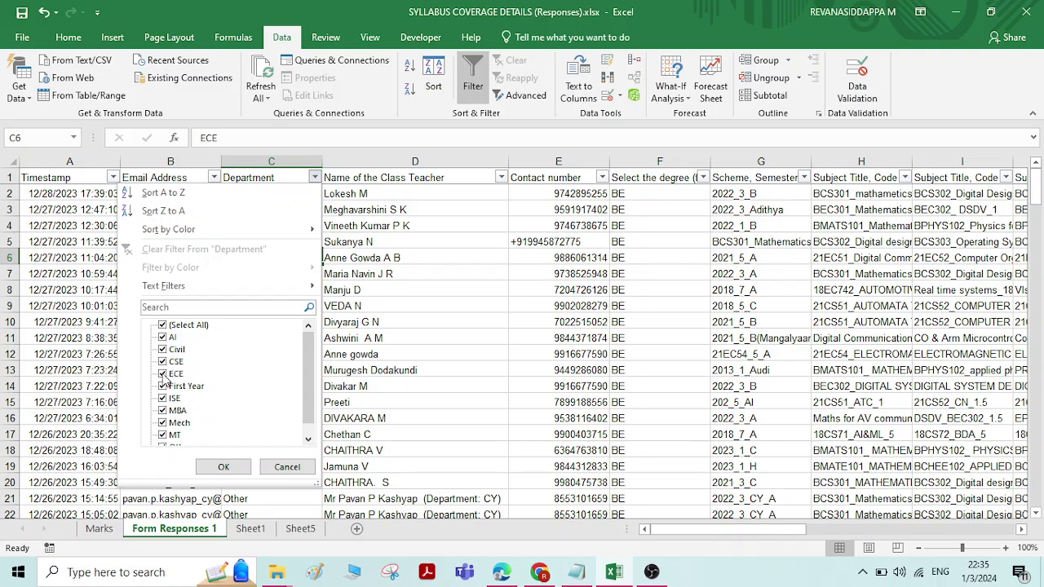
{"action": "left_click", "coordinate": [174, 326]}
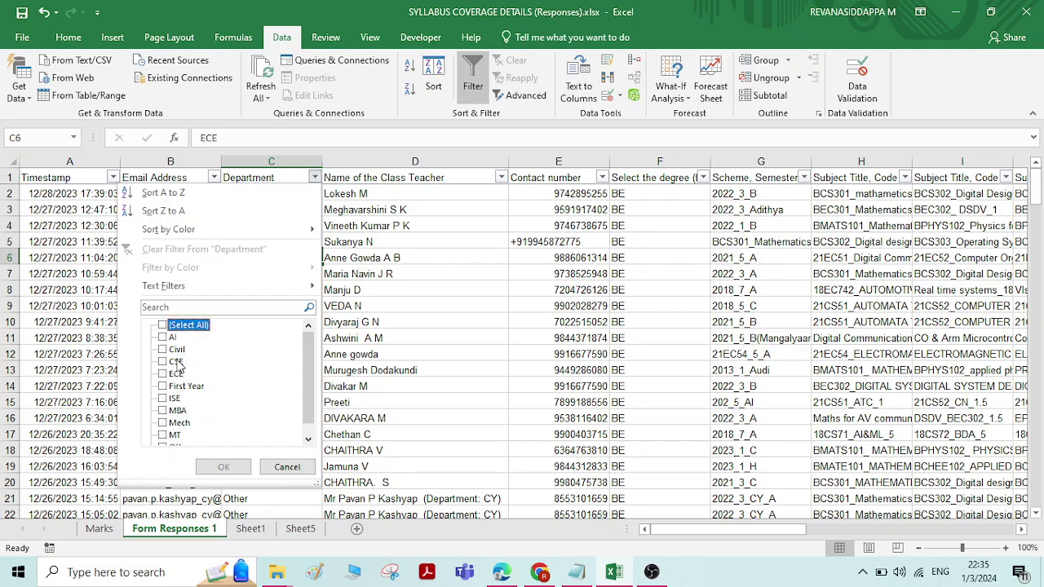
{"action": "left_click", "coordinate": [177, 362]}
{"action": "left_click", "coordinate": [176, 375]}
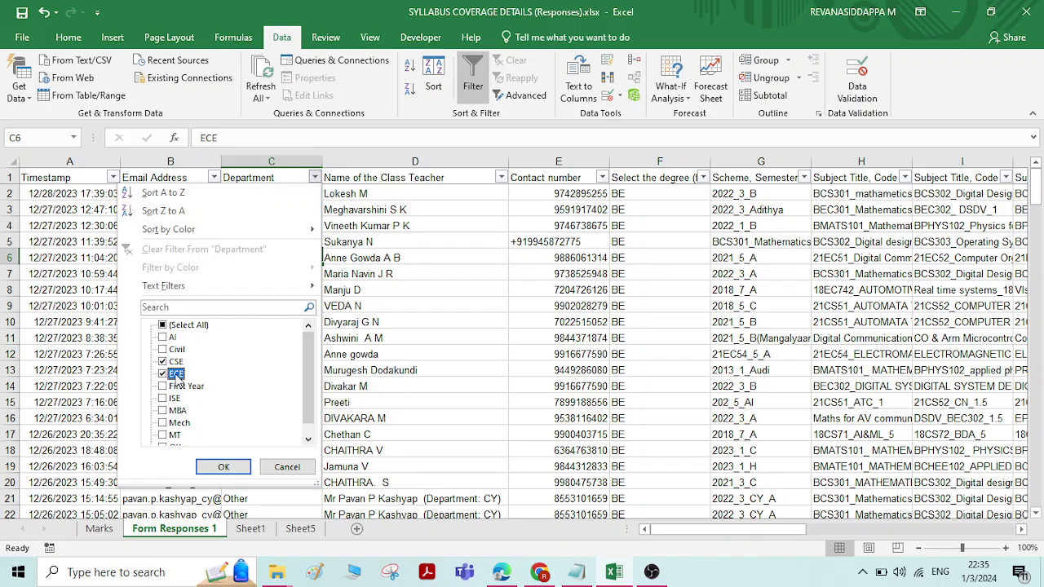
{"action": "left_click", "coordinate": [235, 468]}
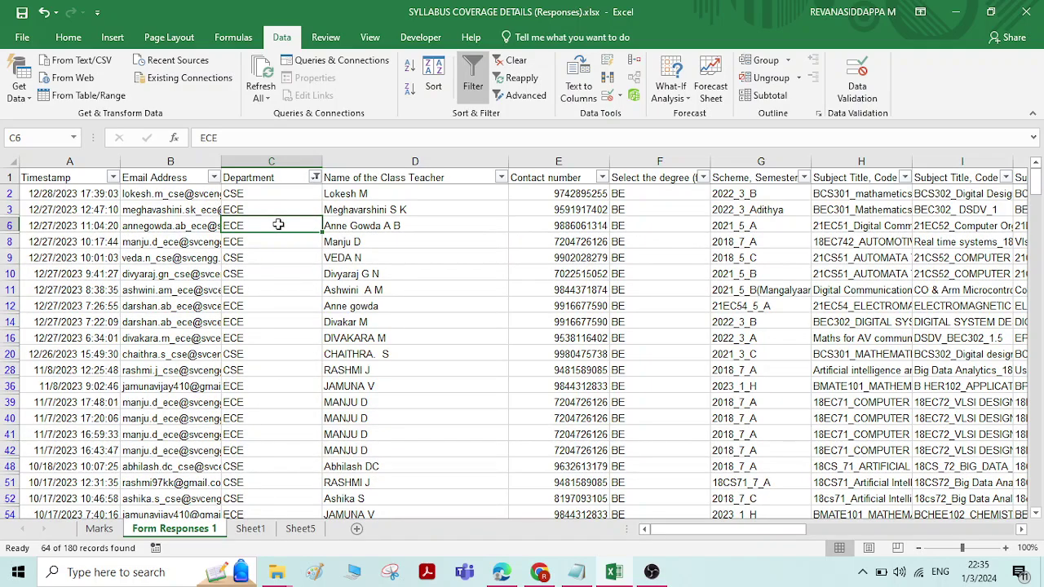
Step: Review the filtered CSE and ECE rows down to the last record, and clear the Department filter
{"action": "scroll", "coordinate": [279, 220], "scroll_direction": "down", "scroll_amount": 3}
{"action": "scroll", "coordinate": [270, 257], "scroll_direction": "up", "scroll_amount": 3}
{"action": "scroll", "coordinate": [275, 228], "scroll_direction": "down", "scroll_amount": 6}
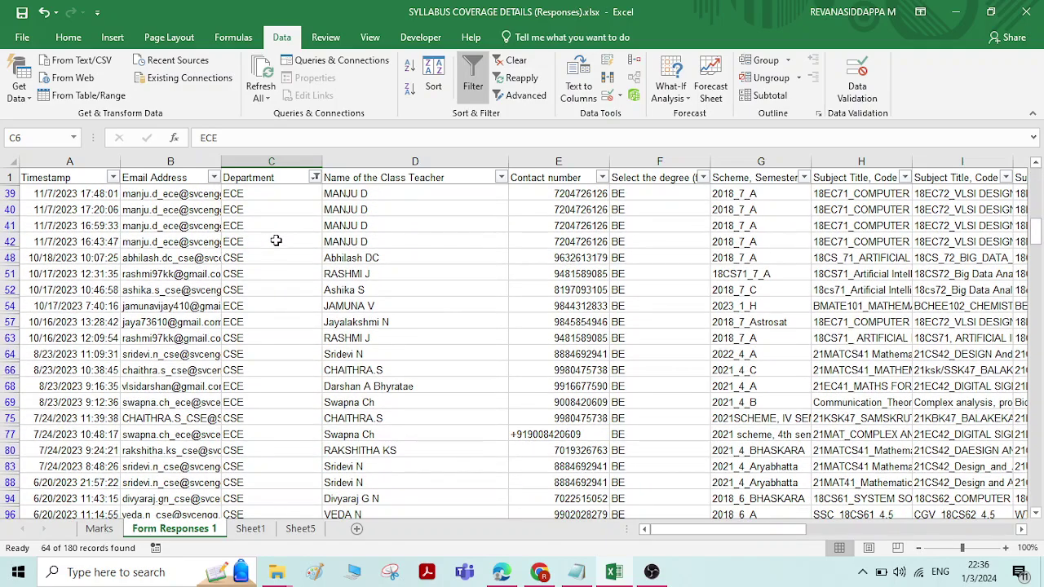
{"action": "scroll", "coordinate": [275, 242], "scroll_direction": "down", "scroll_amount": 7}
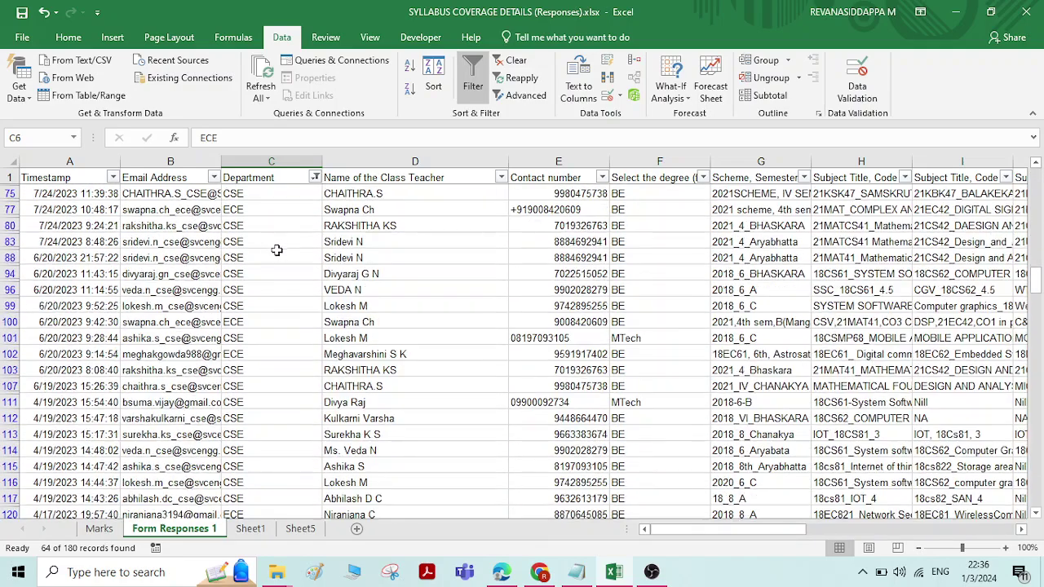
{"action": "scroll", "coordinate": [278, 255], "scroll_direction": "down", "scroll_amount": 4}
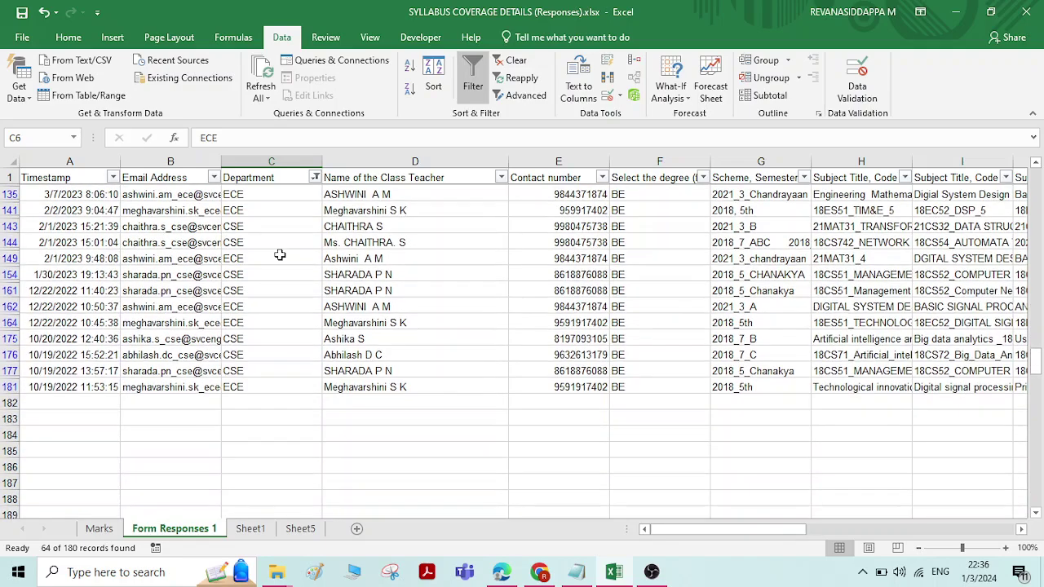
{"action": "scroll", "coordinate": [280, 257], "scroll_direction": "up", "scroll_amount": 5}
{"action": "scroll", "coordinate": [279, 257], "scroll_direction": "up", "scroll_amount": 12}
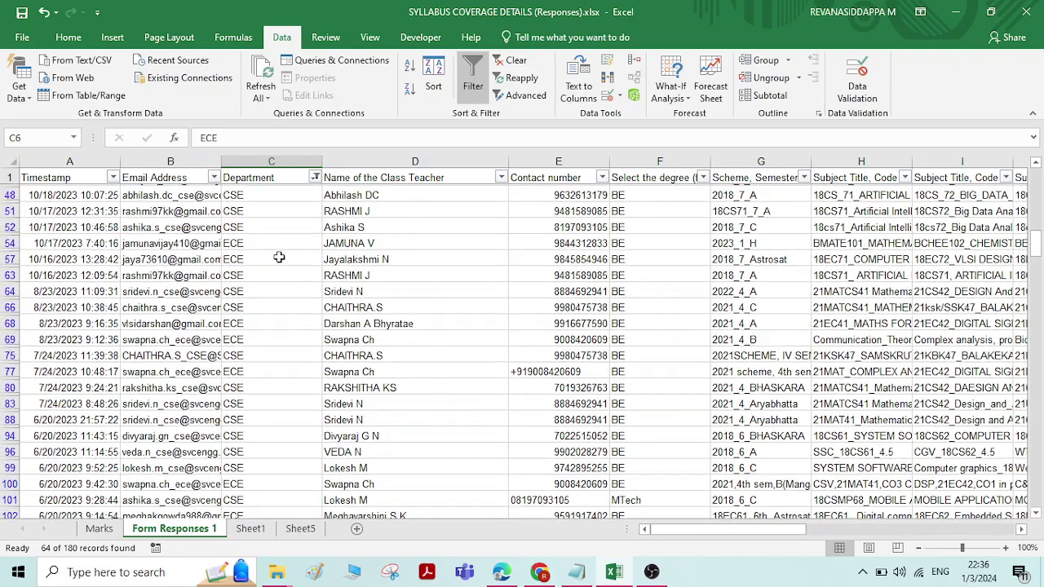
{"action": "left_click", "coordinate": [314, 177]}
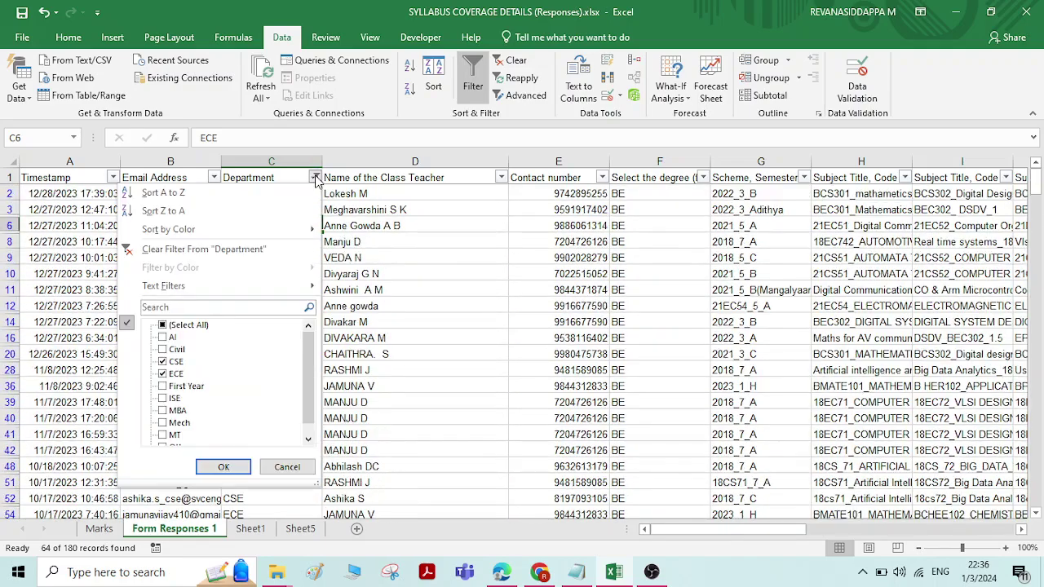
{"action": "left_click", "coordinate": [241, 254]}
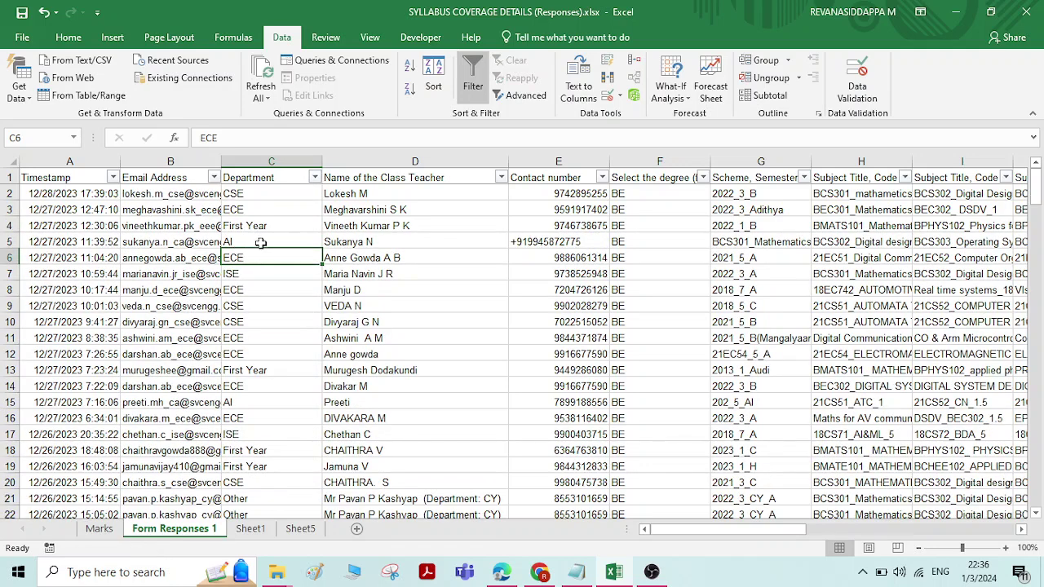
Step: Filter the Department column to show only departments that begin with I, and clear that filter again
{"action": "left_click", "coordinate": [315, 178]}
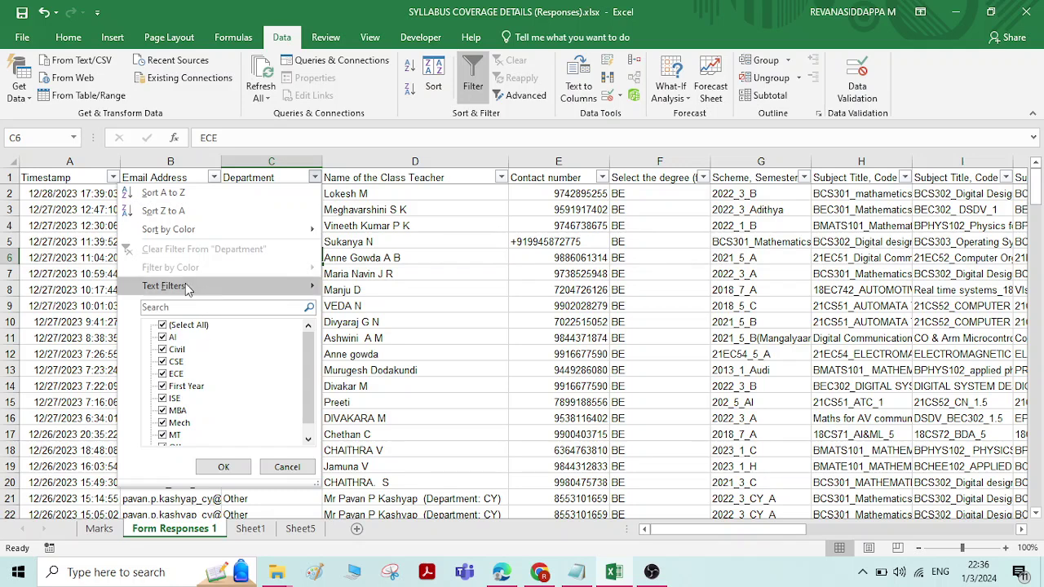
{"action": "mouse_move", "coordinate": [183, 289]}
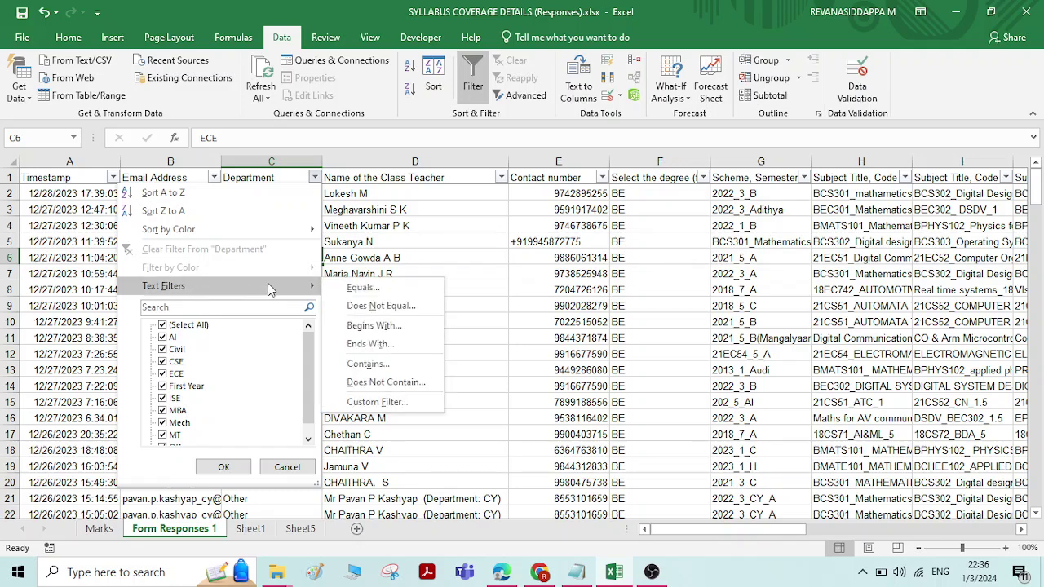
{"action": "left_click", "coordinate": [373, 325]}
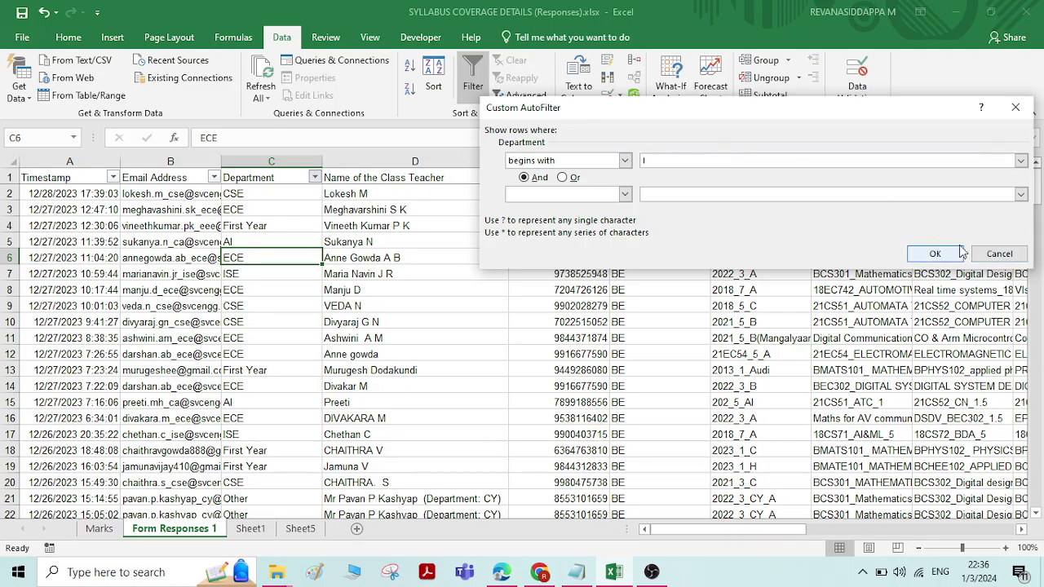
{"action": "left_click", "coordinate": [934, 254]}
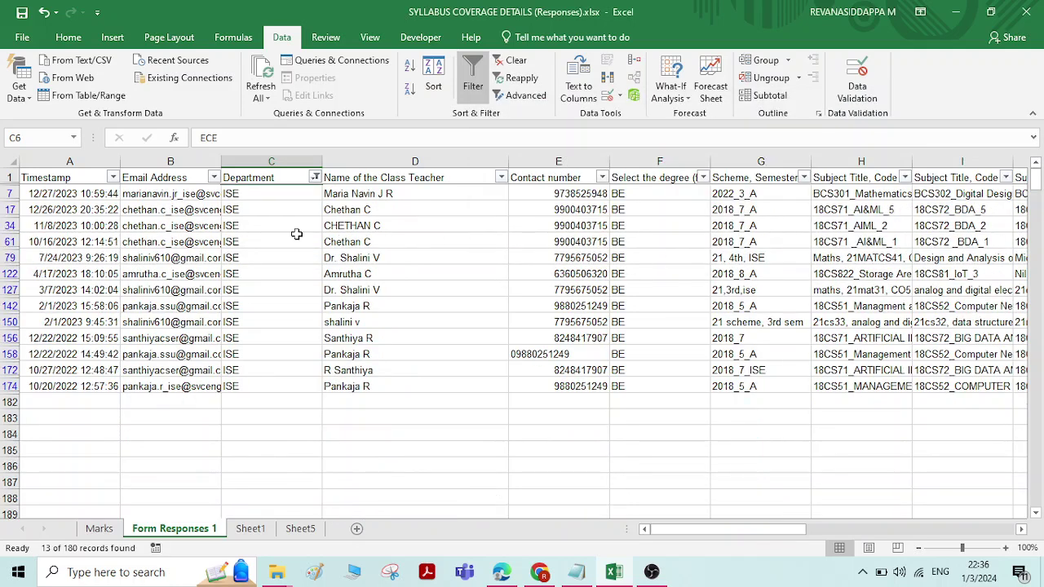
{"action": "left_click", "coordinate": [314, 179]}
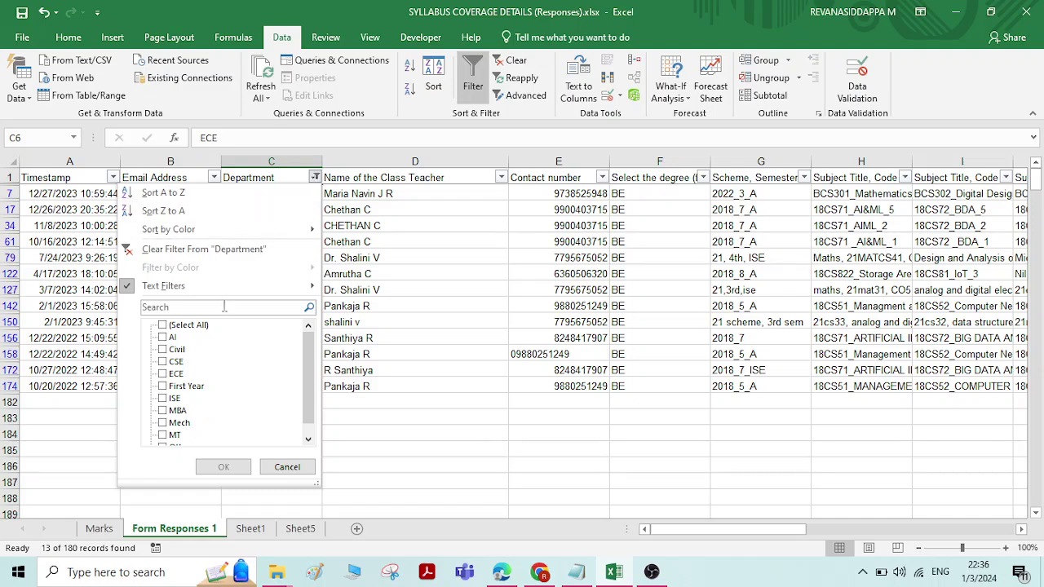
{"action": "left_click", "coordinate": [237, 250]}
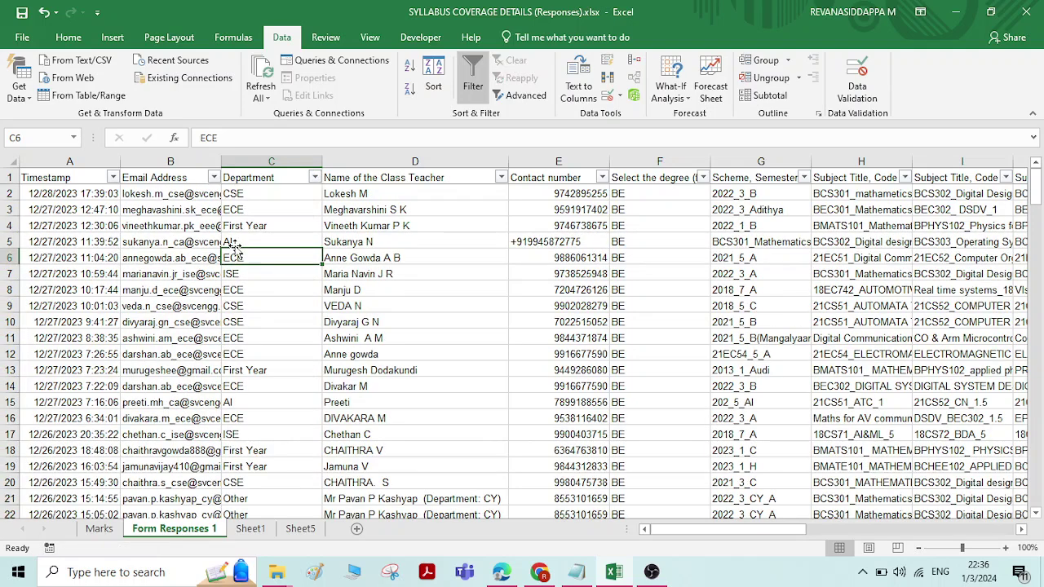
Step: Apply an ends-with text filter to the Department column that keeps only the CSE, ECE and ISE rows
{"action": "left_click", "coordinate": [313, 178]}
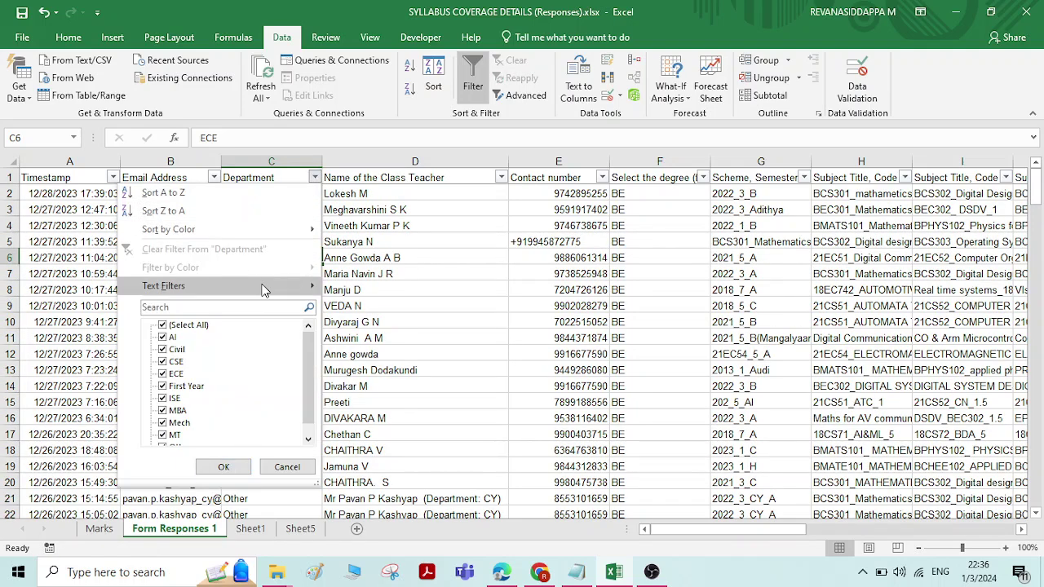
{"action": "mouse_move", "coordinate": [263, 288]}
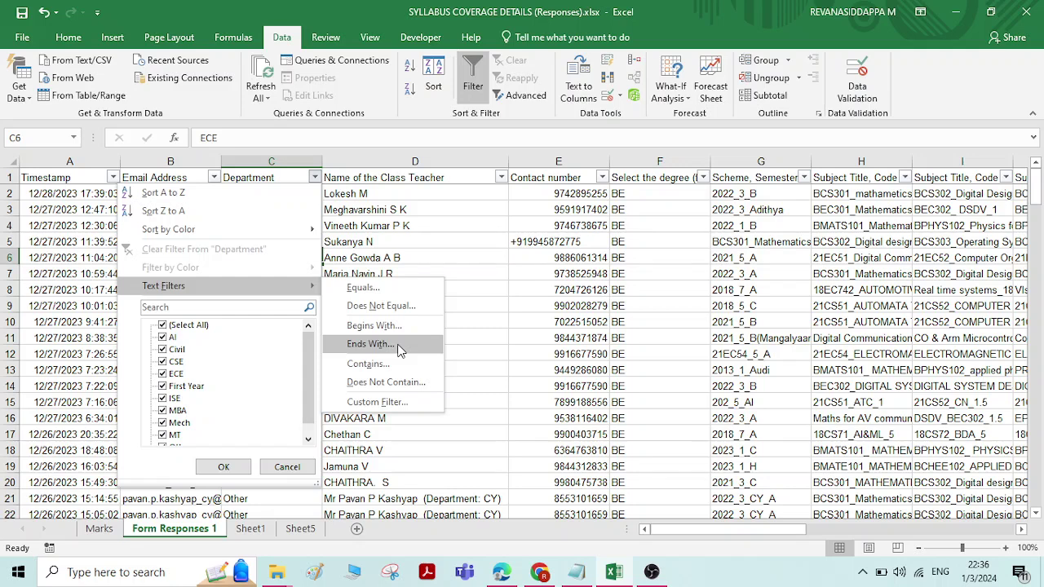
{"action": "left_click", "coordinate": [400, 344]}
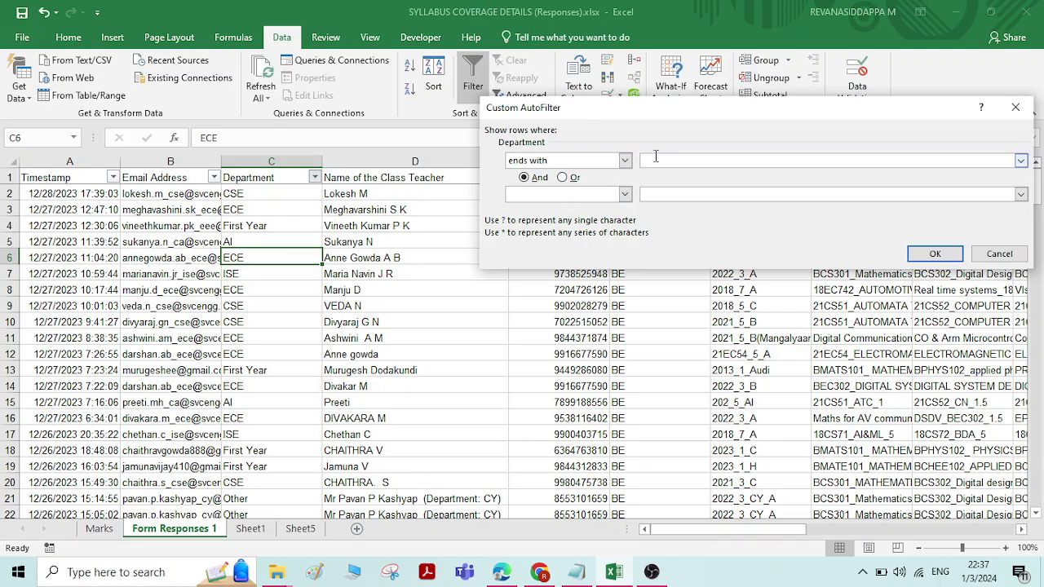
{"action": "left_click", "coordinate": [937, 253]}
Step: Review the departments left by the ends-with filter through the later records and back at the first rows
{"action": "scroll", "coordinate": [261, 297], "scroll_direction": "down", "scroll_amount": 4}
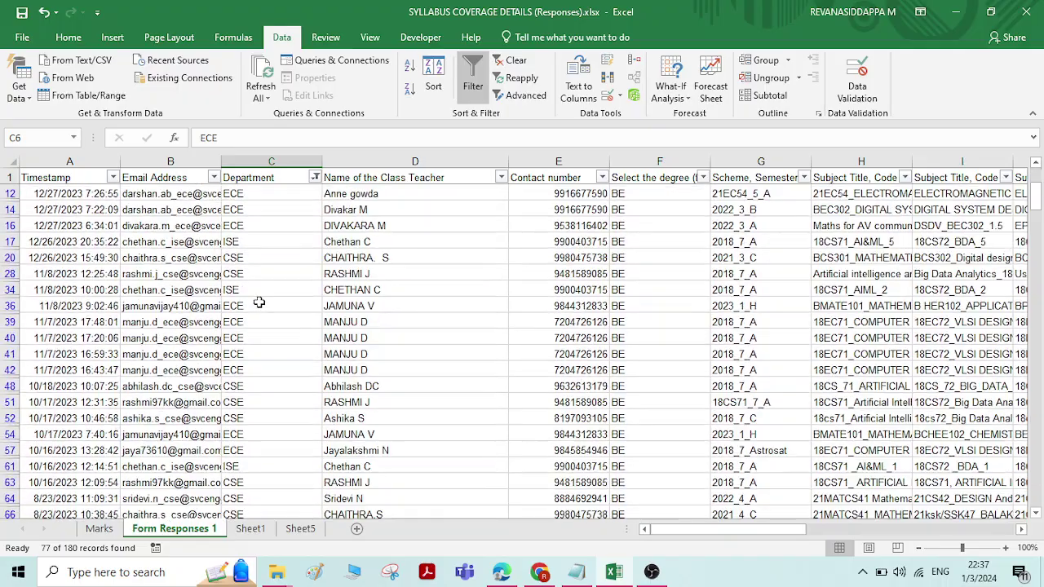
{"action": "scroll", "coordinate": [261, 311], "scroll_direction": "down", "scroll_amount": 7}
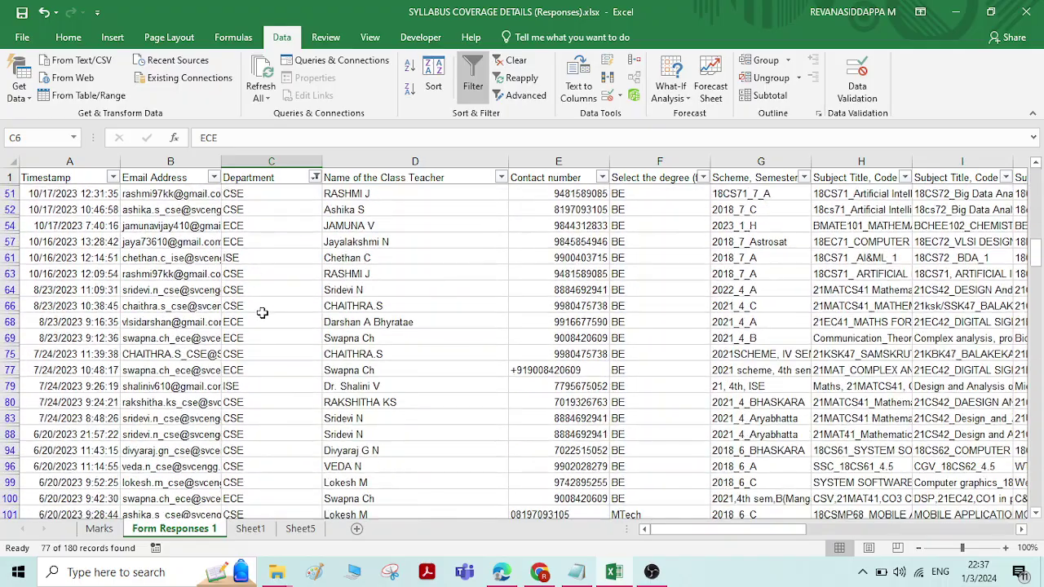
{"action": "scroll", "coordinate": [262, 312], "scroll_direction": "down", "scroll_amount": 5}
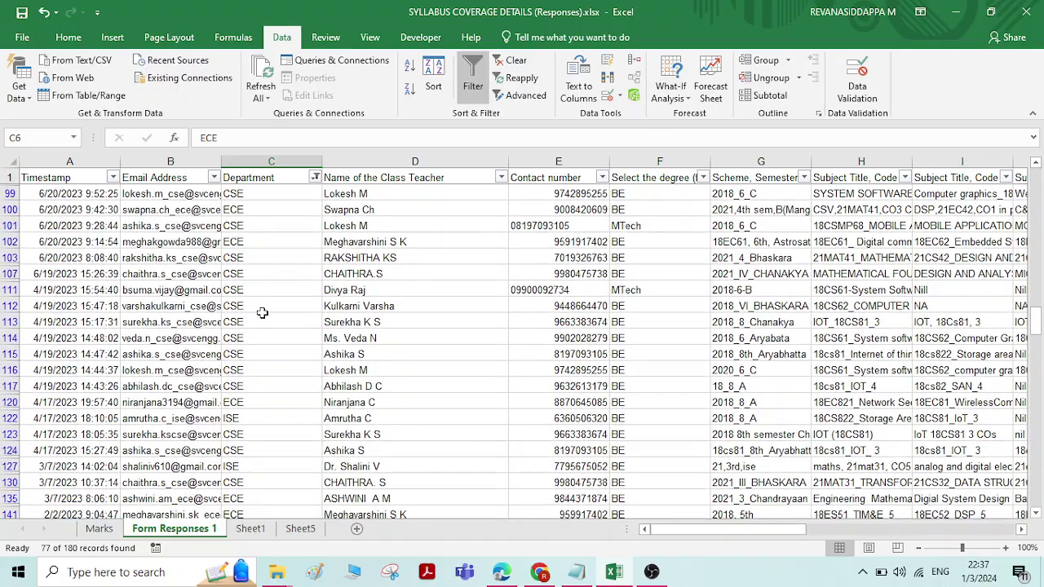
{"action": "scroll", "coordinate": [262, 312], "scroll_direction": "down", "scroll_amount": 2}
{"action": "scroll", "coordinate": [262, 312], "scroll_direction": "up", "scroll_amount": 8}
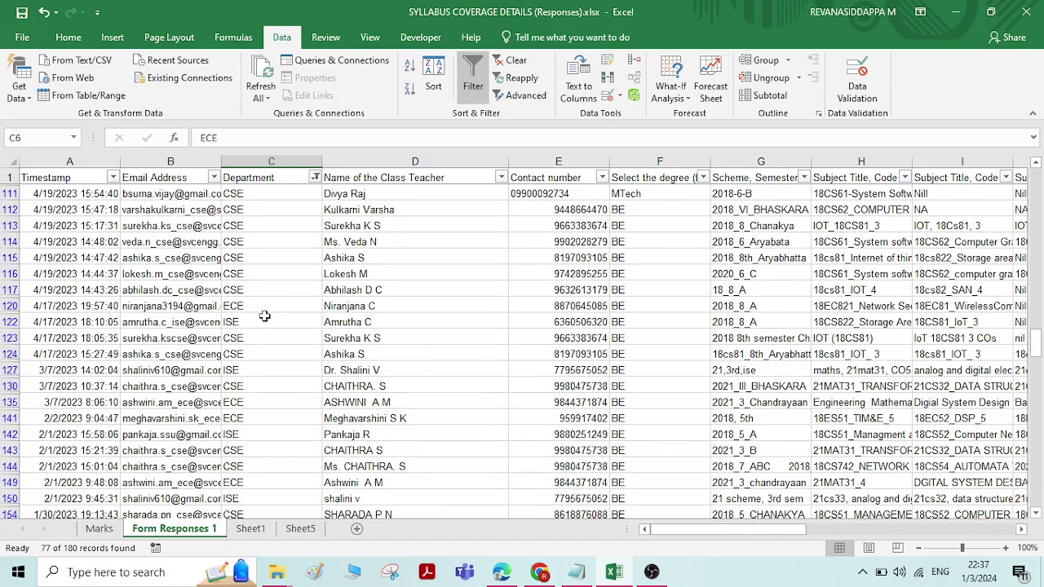
{"action": "scroll", "coordinate": [334, 320], "scroll_direction": "up", "scroll_amount": 13}
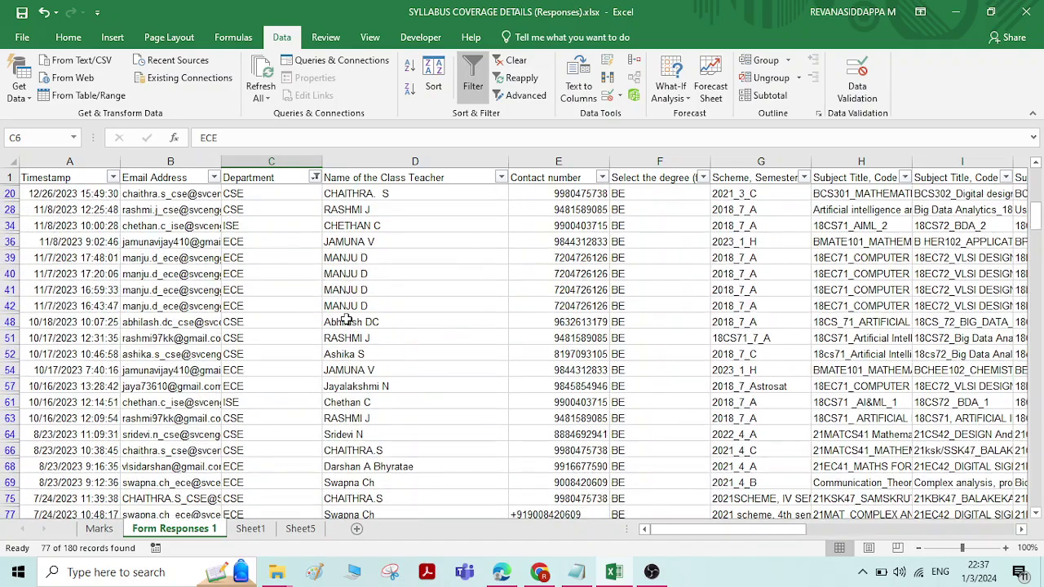
{"action": "left_click", "coordinate": [262, 307]}
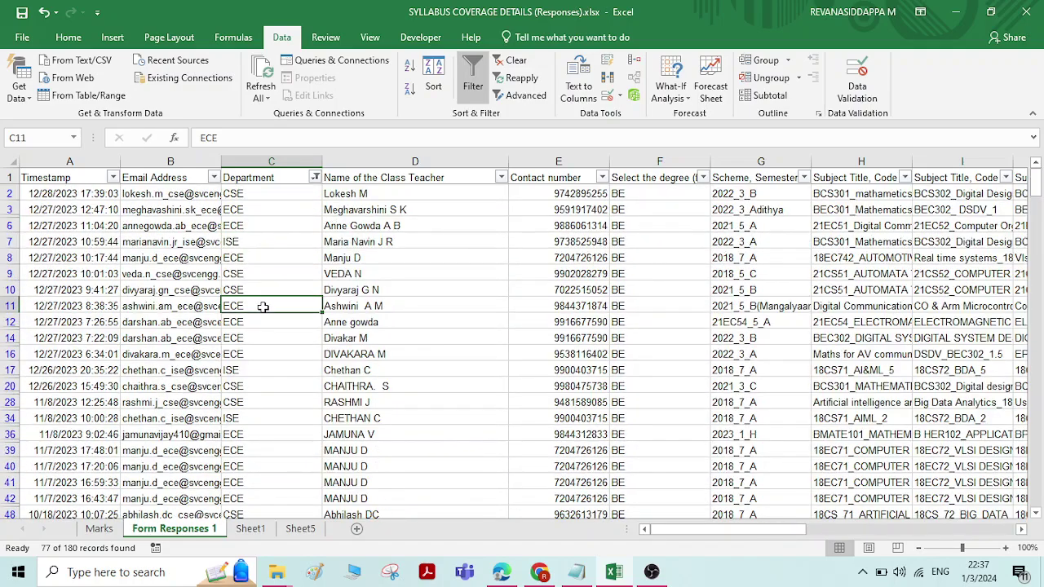
{"action": "left_click", "coordinate": [392, 211]}
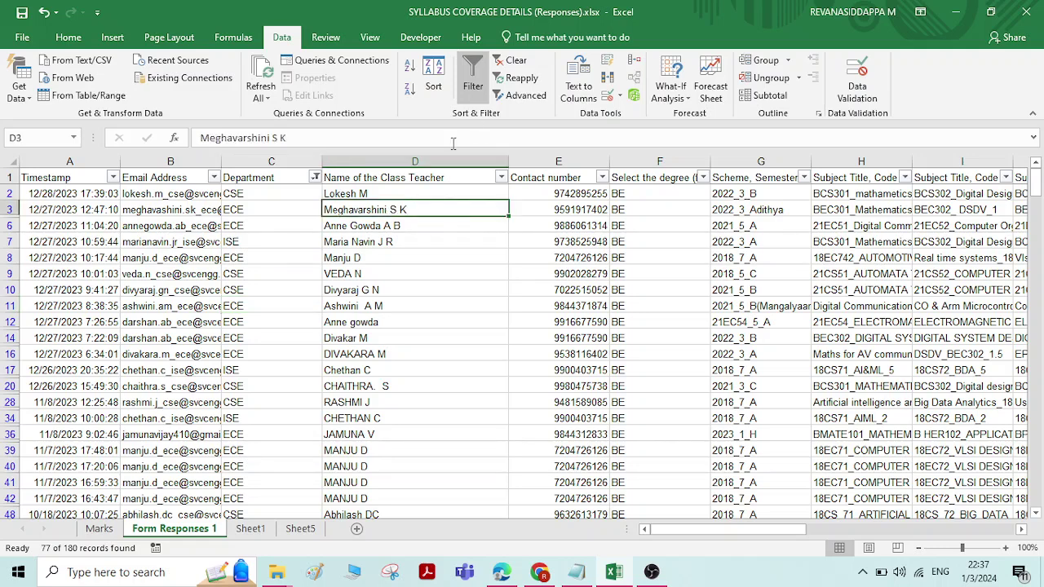
Step: Filter the Name of the Class Teacher column to the first listed teacher and one further teacher, and clear that column's filter again
{"action": "left_click", "coordinate": [399, 241]}
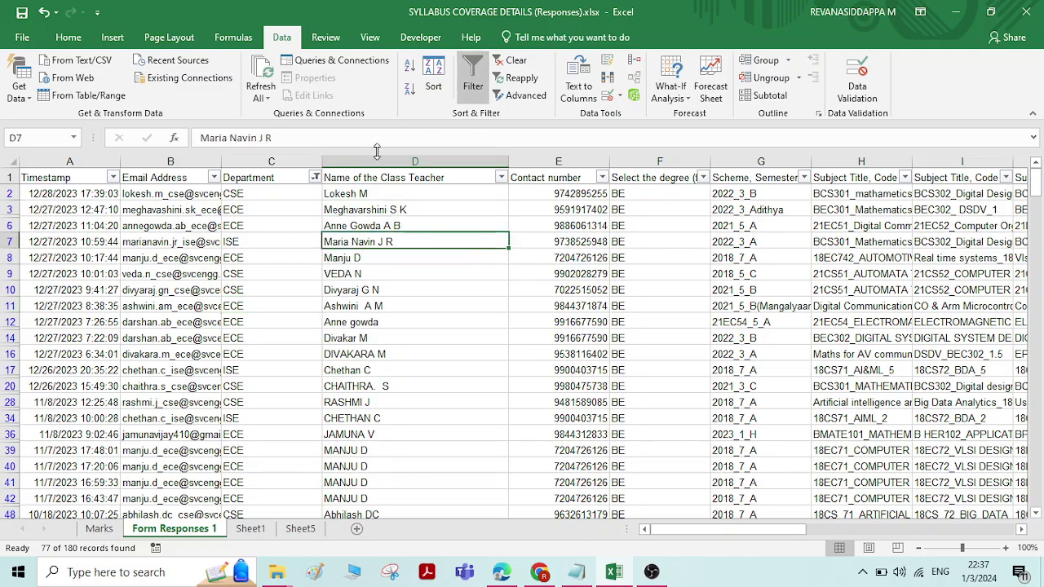
{"action": "left_click", "coordinate": [501, 177]}
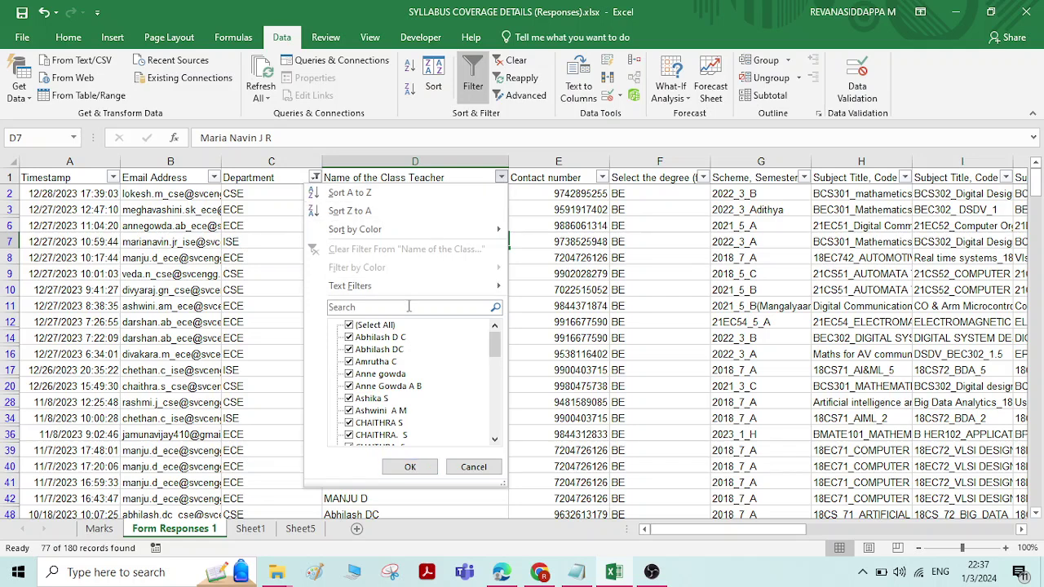
{"action": "left_click", "coordinate": [349, 325]}
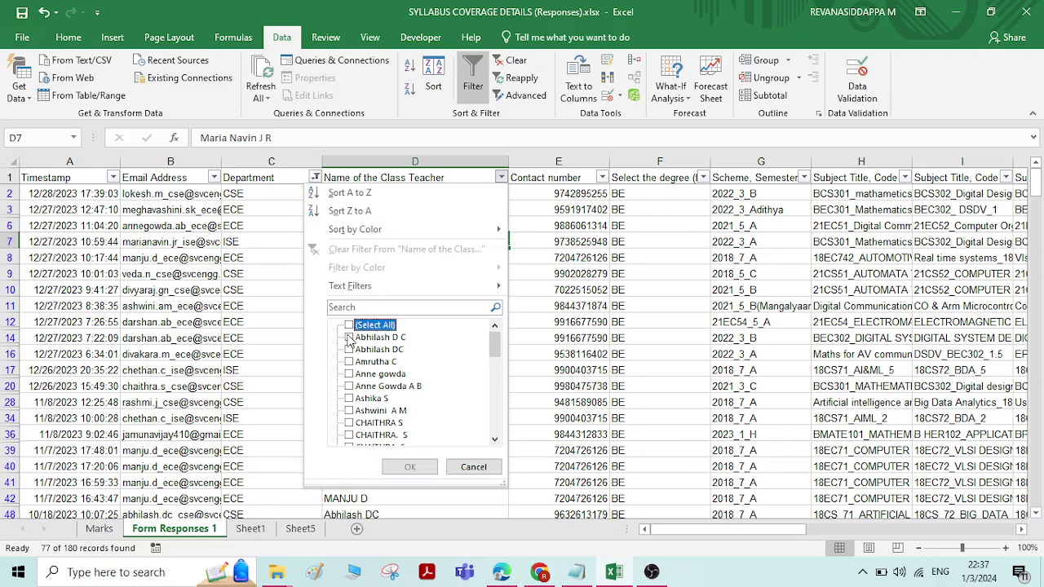
{"action": "left_click", "coordinate": [349, 338]}
{"action": "scroll", "coordinate": [346, 373], "scroll_direction": "down", "scroll_amount": 3}
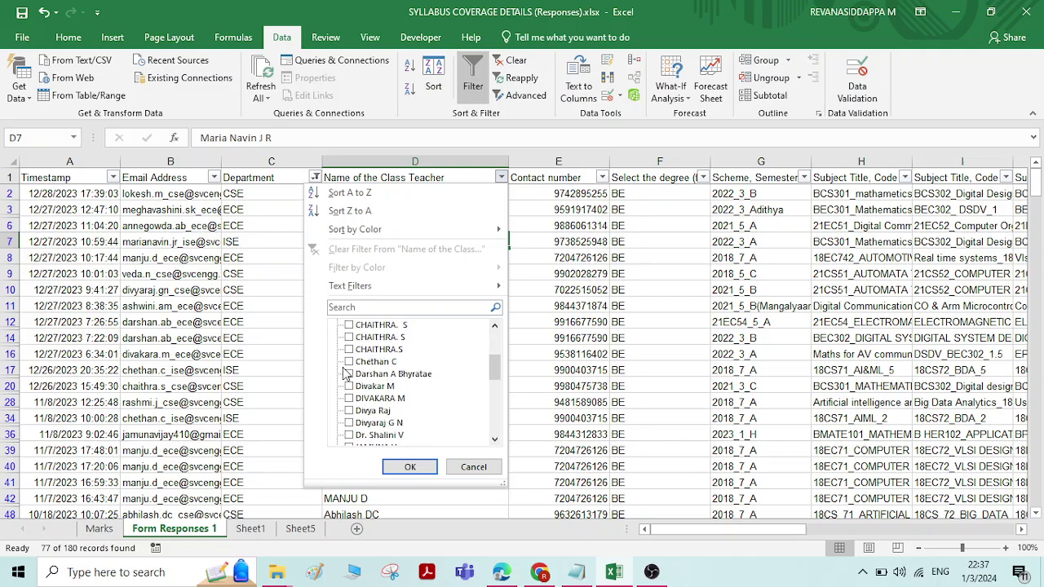
{"action": "scroll", "coordinate": [353, 384], "scroll_direction": "down", "scroll_amount": 1}
{"action": "scroll", "coordinate": [359, 391], "scroll_direction": "up", "scroll_amount": 3}
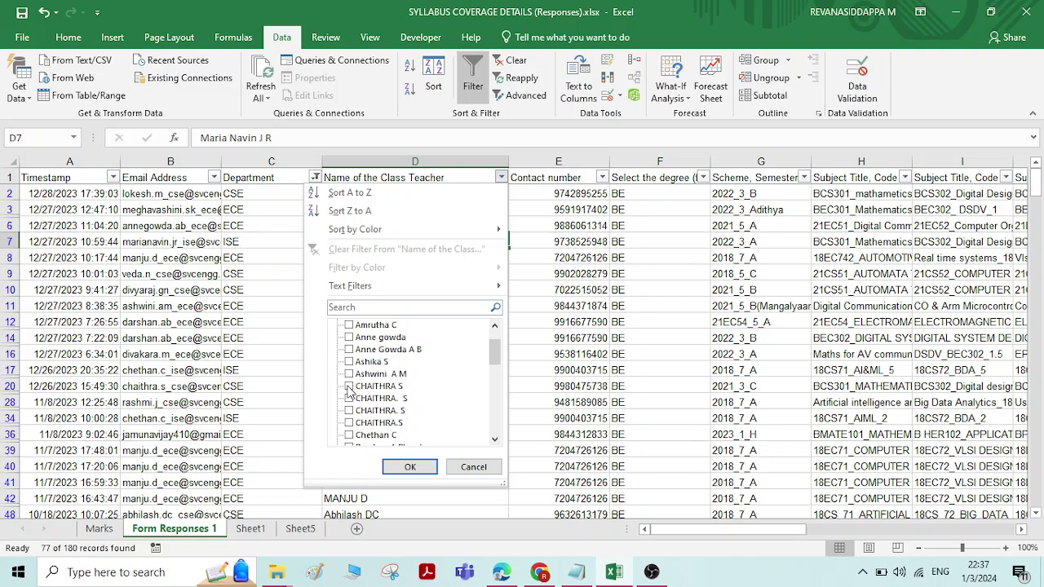
{"action": "left_click", "coordinate": [349, 386]}
{"action": "left_click", "coordinate": [410, 466]}
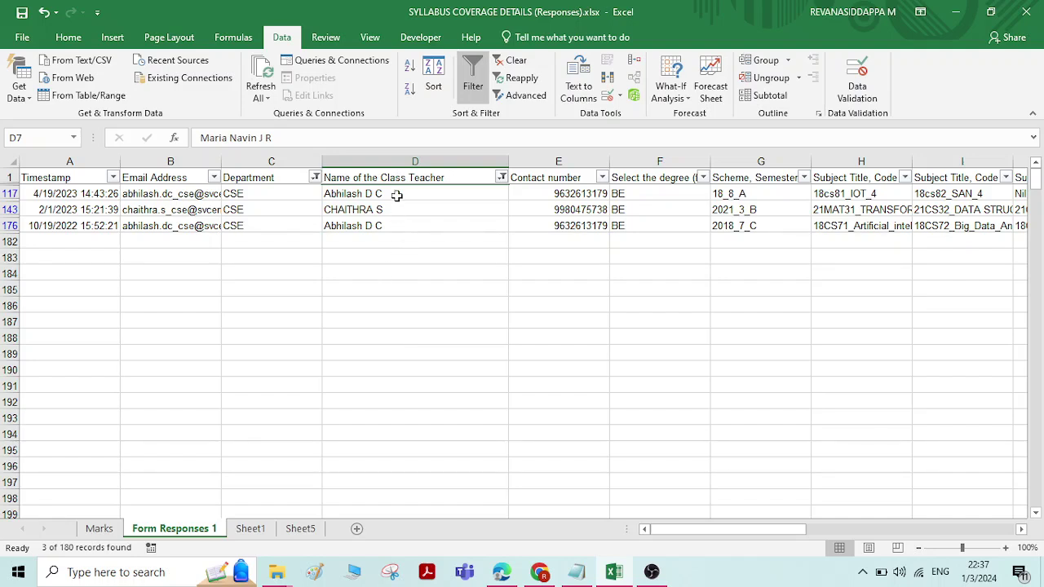
{"action": "left_click", "coordinate": [502, 177]}
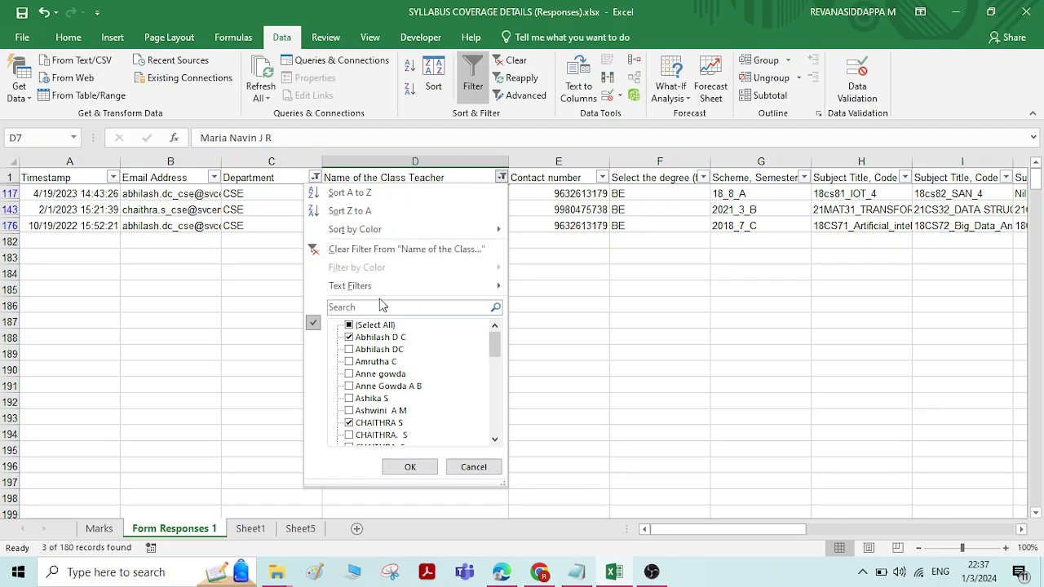
{"action": "left_click", "coordinate": [378, 250]}
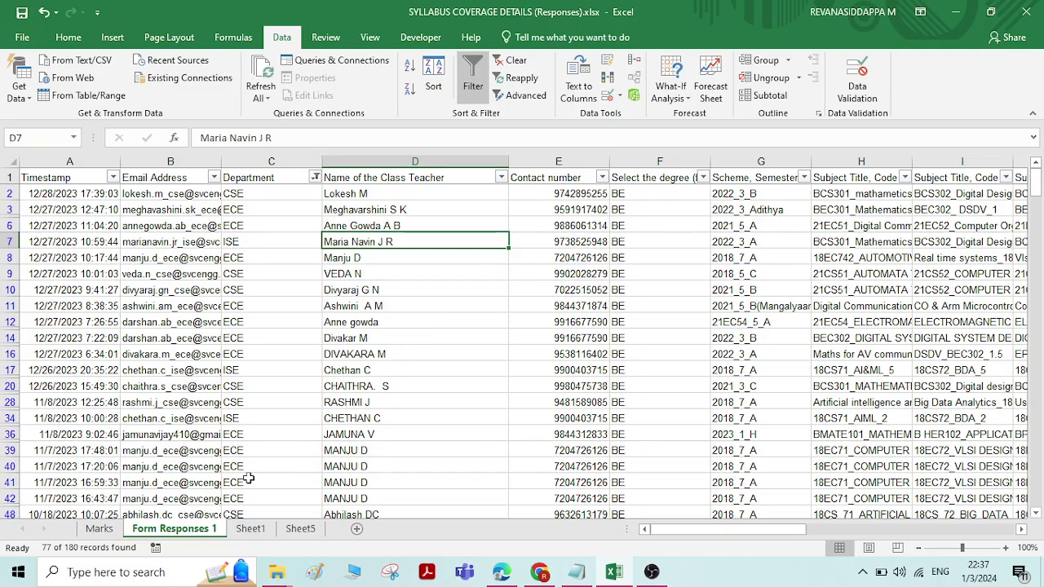
Step: Colour the TEXT FILTER heading in cell A4 of Sheet1 dark red, and return to the Form Responses 1 sheet
{"action": "left_click", "coordinate": [251, 529]}
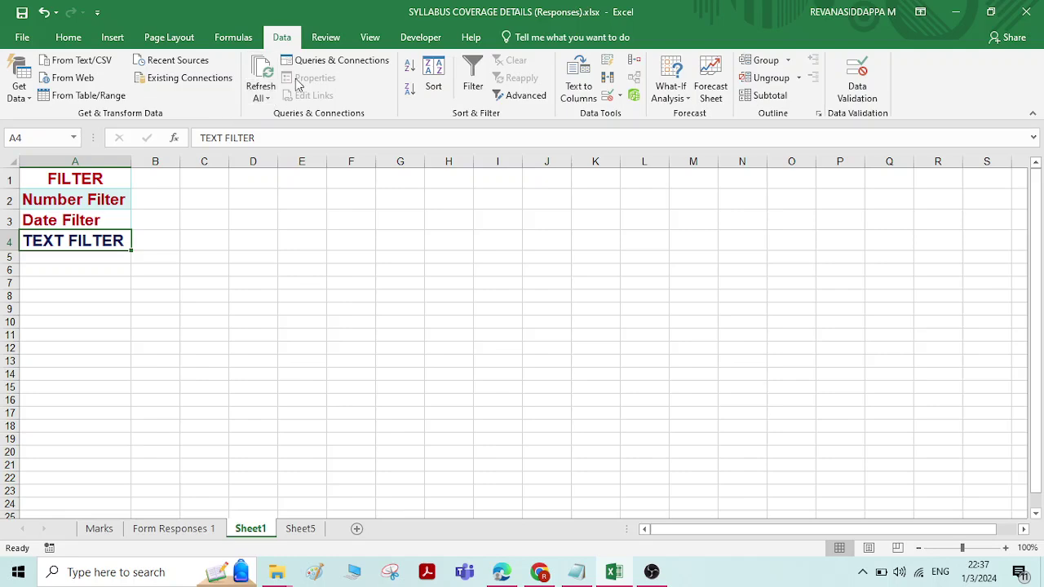
{"action": "left_click", "coordinate": [68, 37]}
{"action": "left_click", "coordinate": [257, 90]}
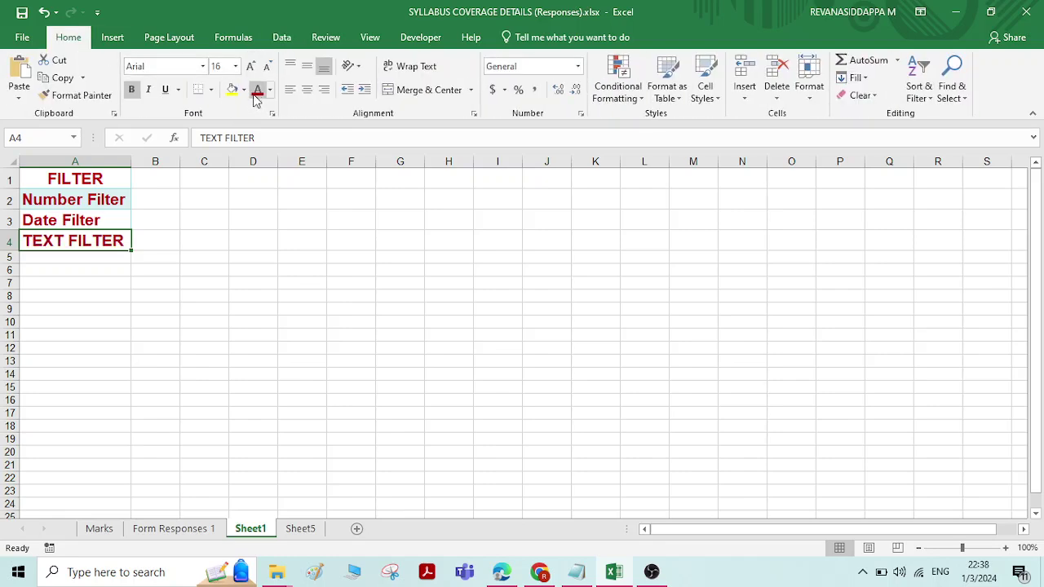
{"action": "left_click", "coordinate": [174, 529]}
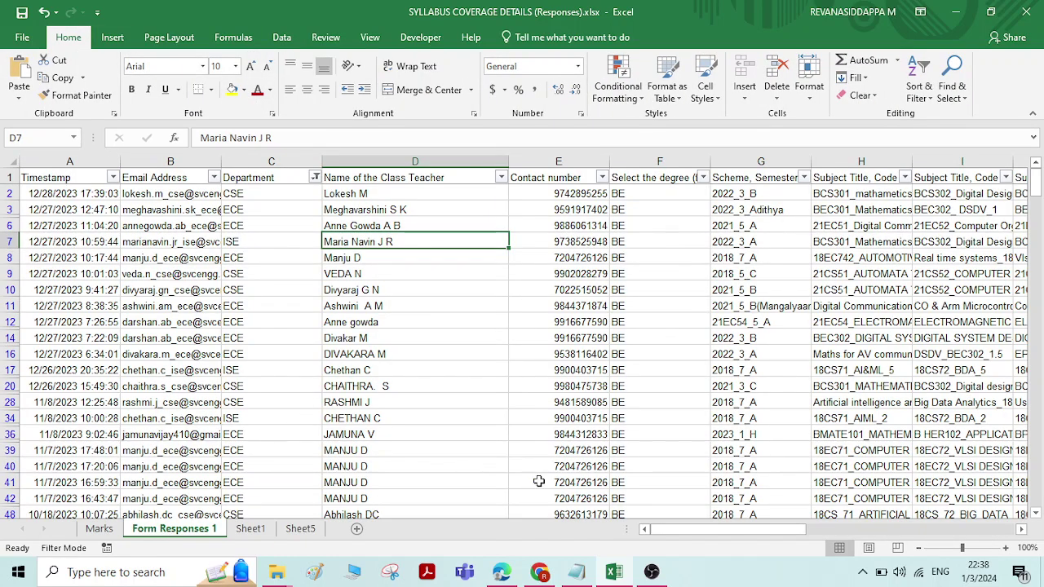
{"action": "left_click", "coordinate": [652, 572]}
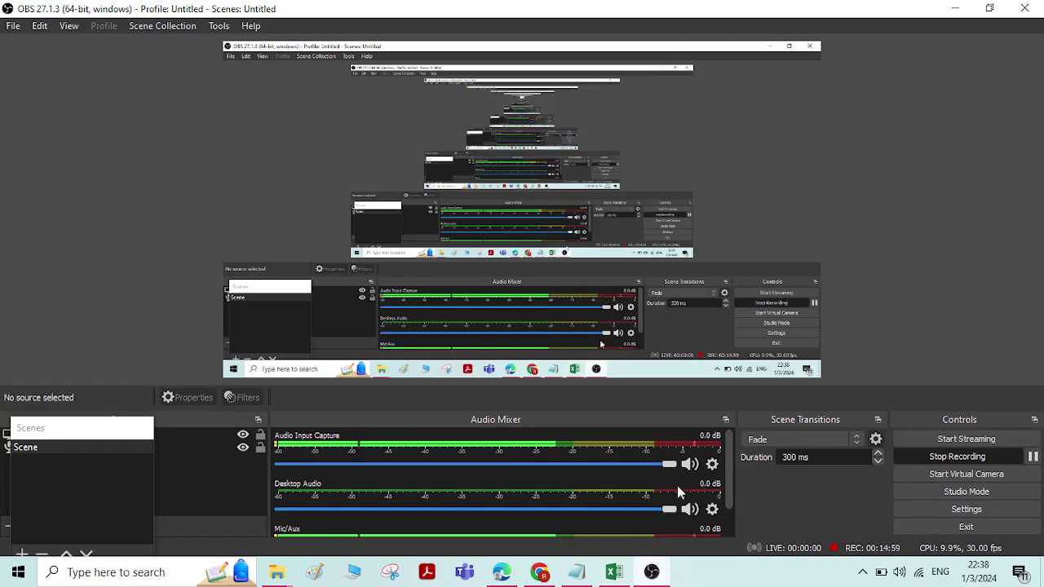